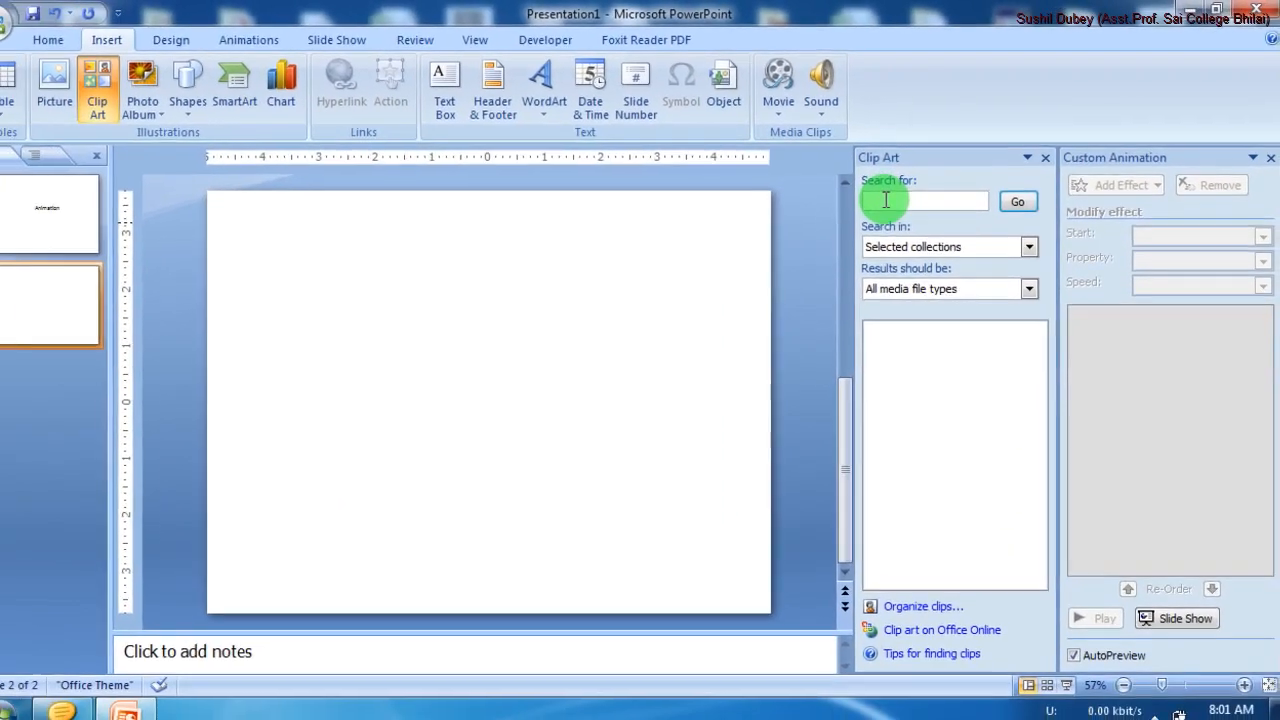
Step: Insert the green race car clip art from a search for "car" and place it just outside the slide's right edge
{"action": "type", "text": "car"}
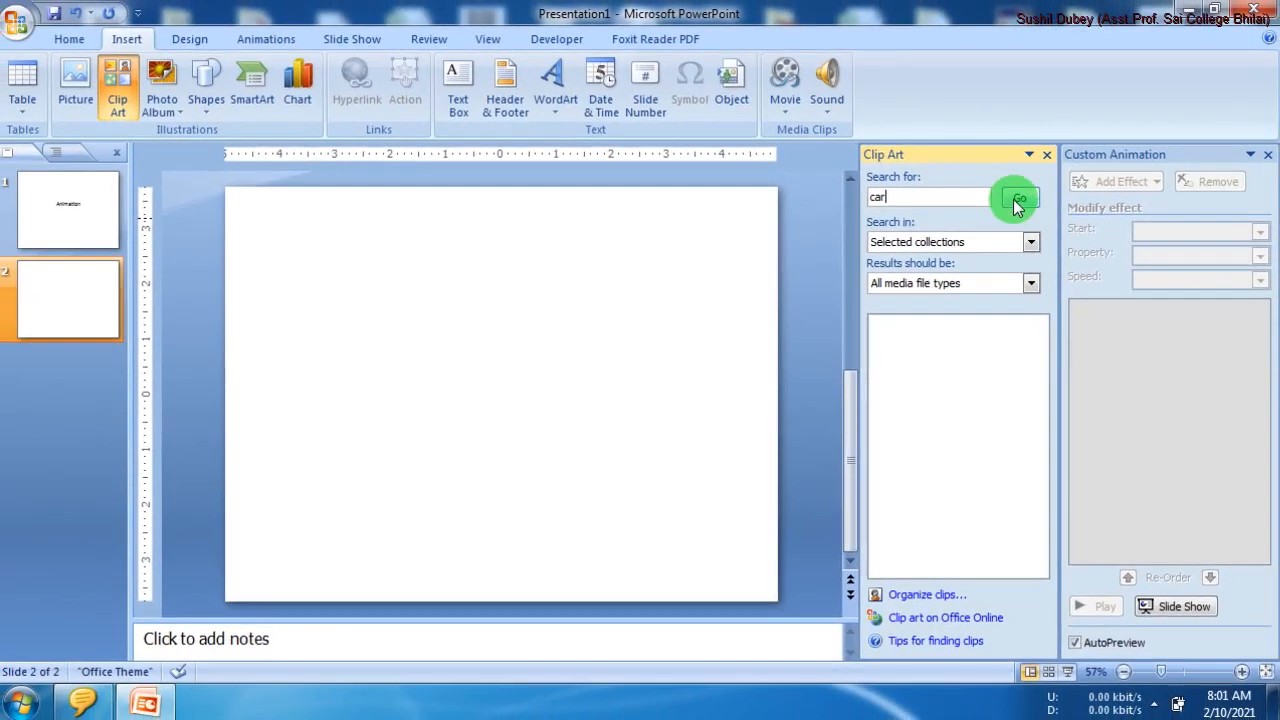
{"action": "left_click", "coordinate": [1018, 200]}
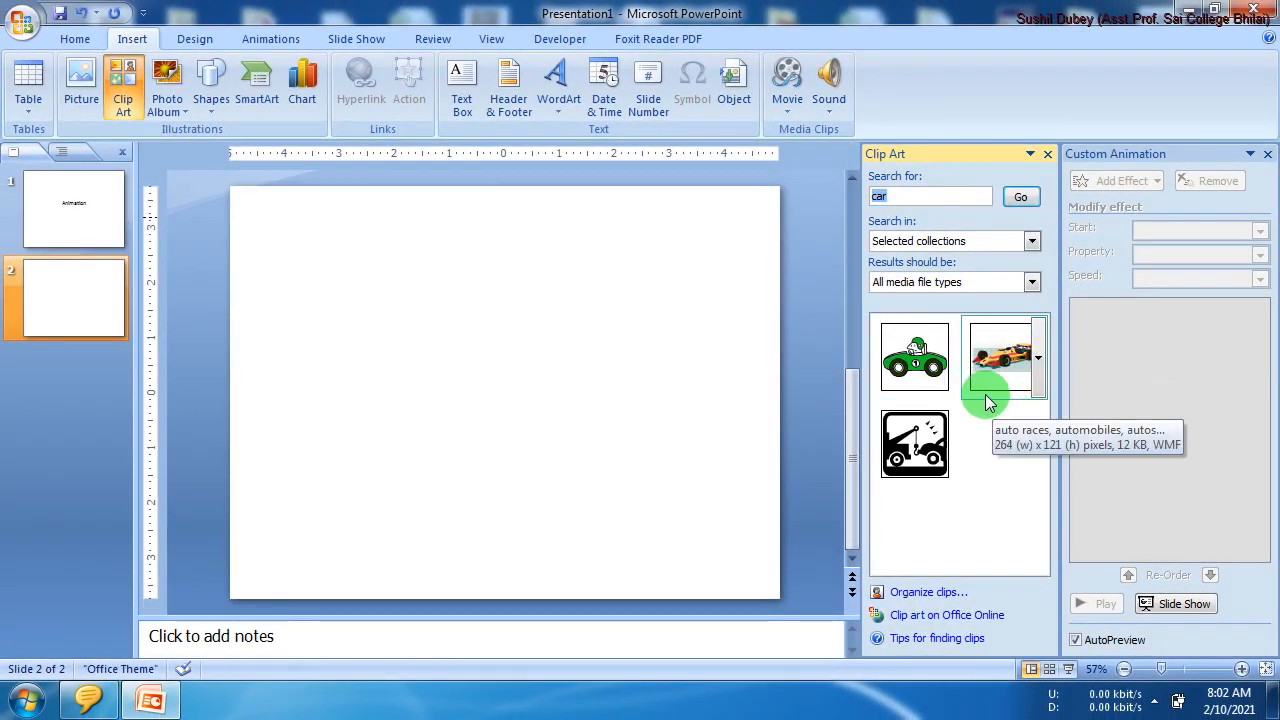
{"action": "left_click", "coordinate": [936, 370]}
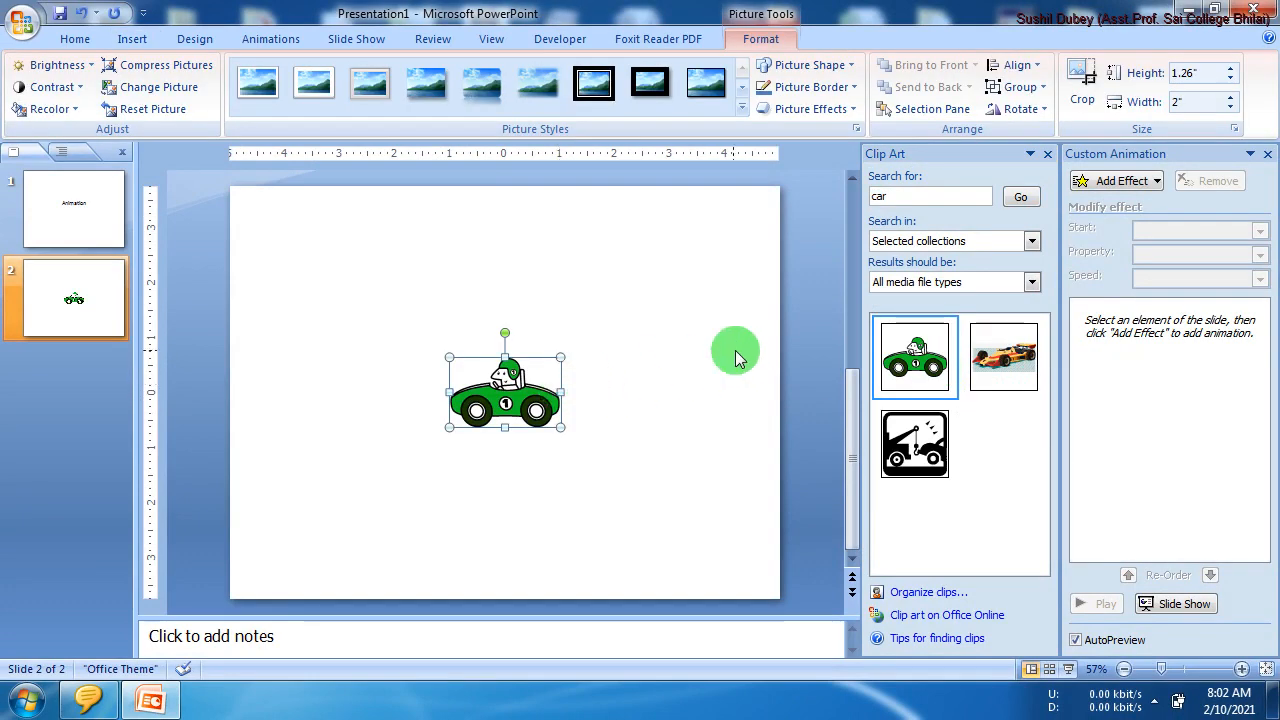
{"action": "left_click", "coordinate": [1046, 159]}
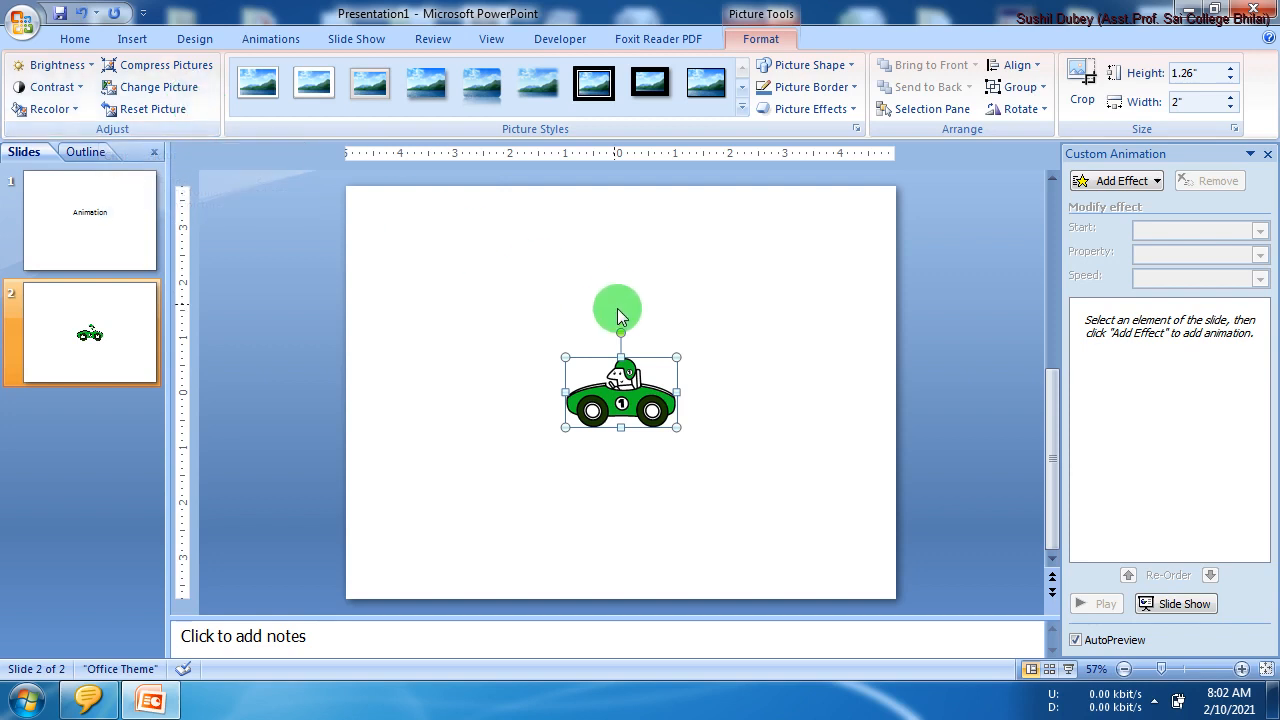
{"action": "left_click_drag", "start_coordinate": [656, 392], "coordinate": [869, 400]}
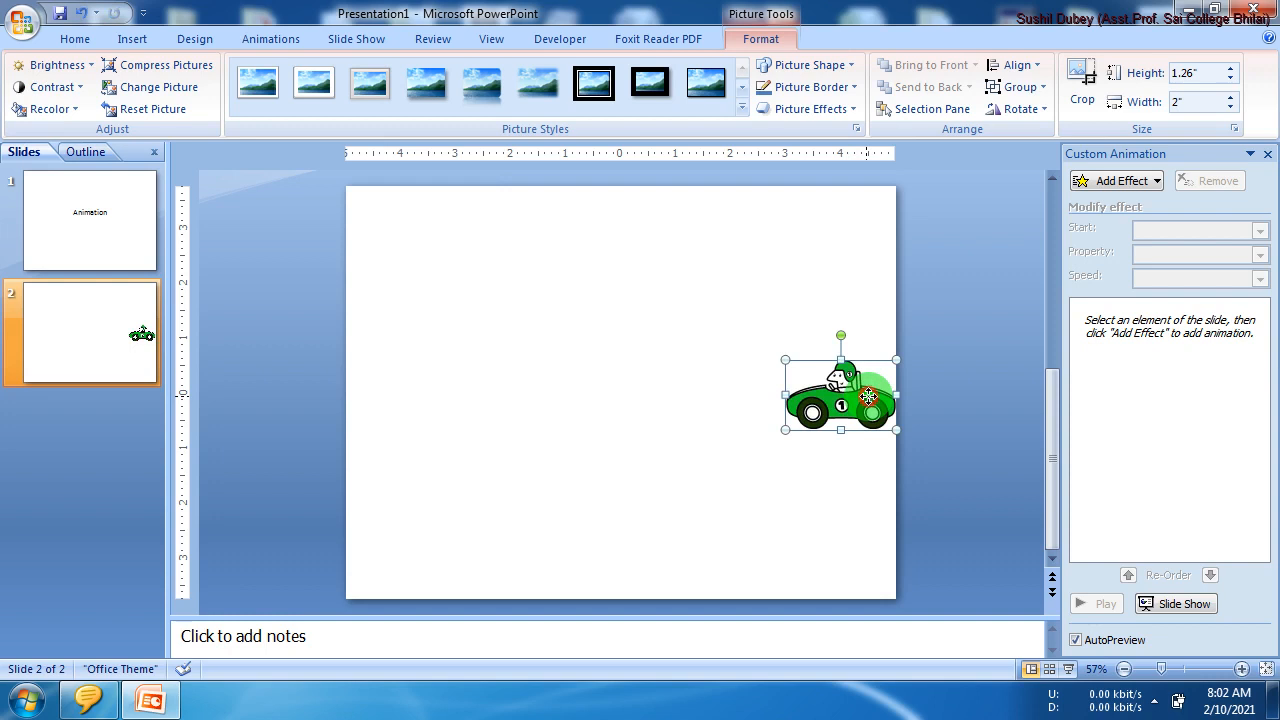
{"action": "left_click_drag", "start_coordinate": [868, 397], "coordinate": [973, 401]}
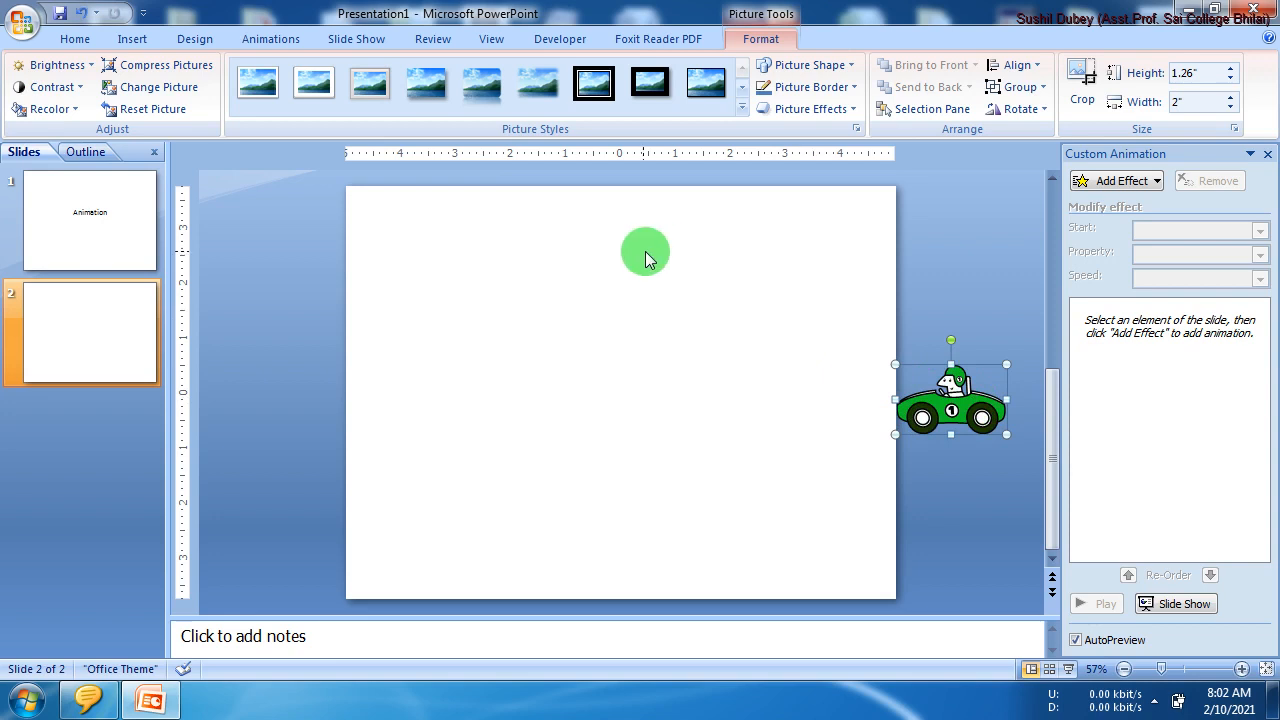
Step: Draw a left block arrow about 12.83" wide and 1.58" tall across the slide, reaching beyond both side edges to the car
{"action": "left_click", "coordinate": [140, 46]}
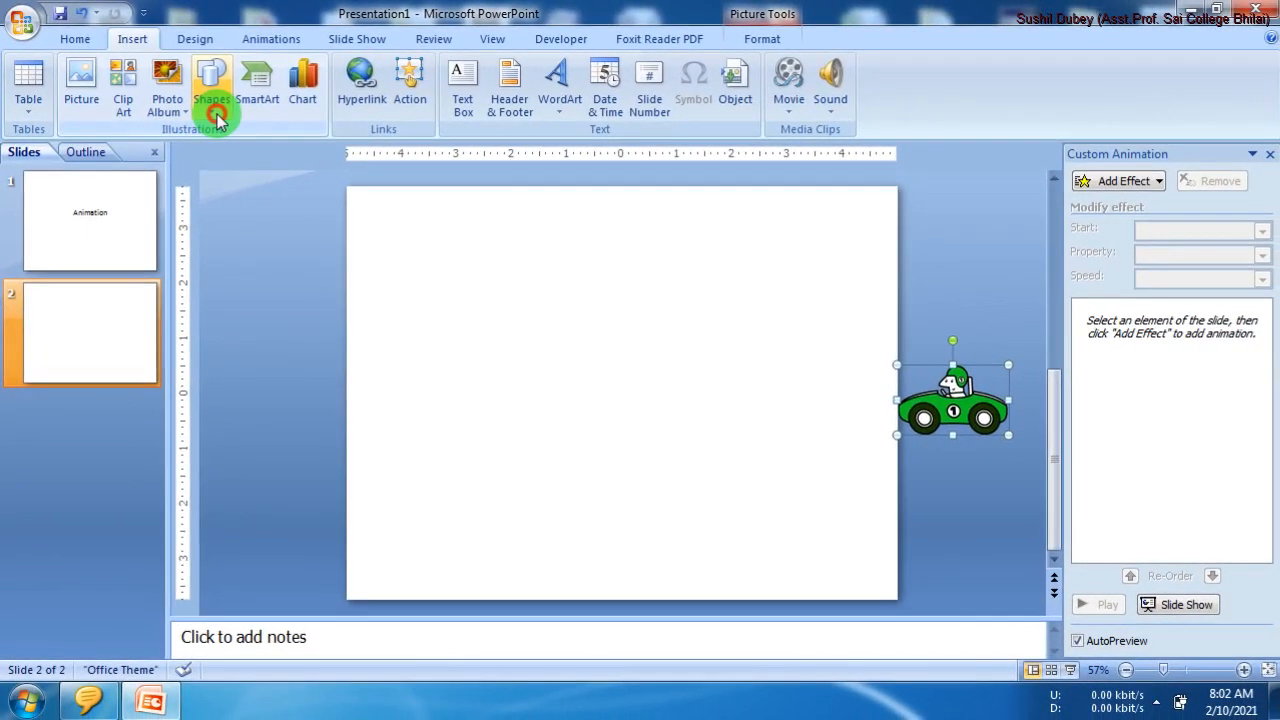
{"action": "left_click", "coordinate": [434, 227]}
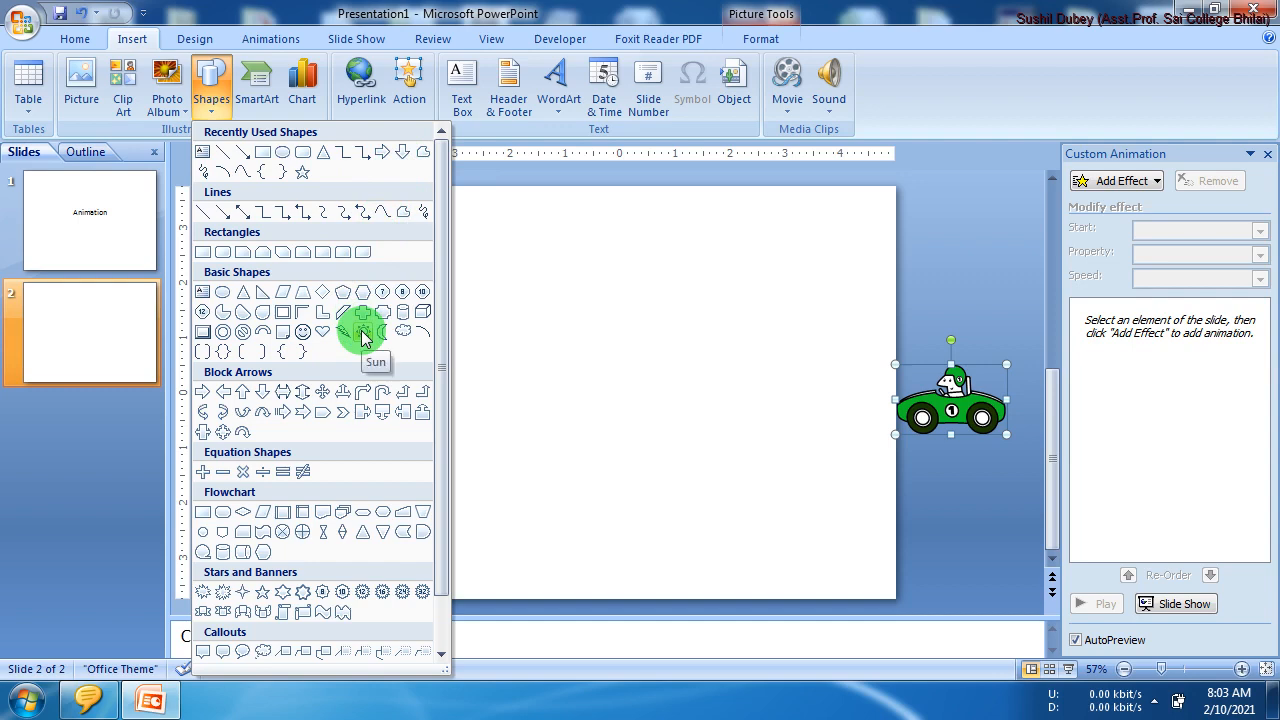
{"action": "left_click", "coordinate": [226, 392]}
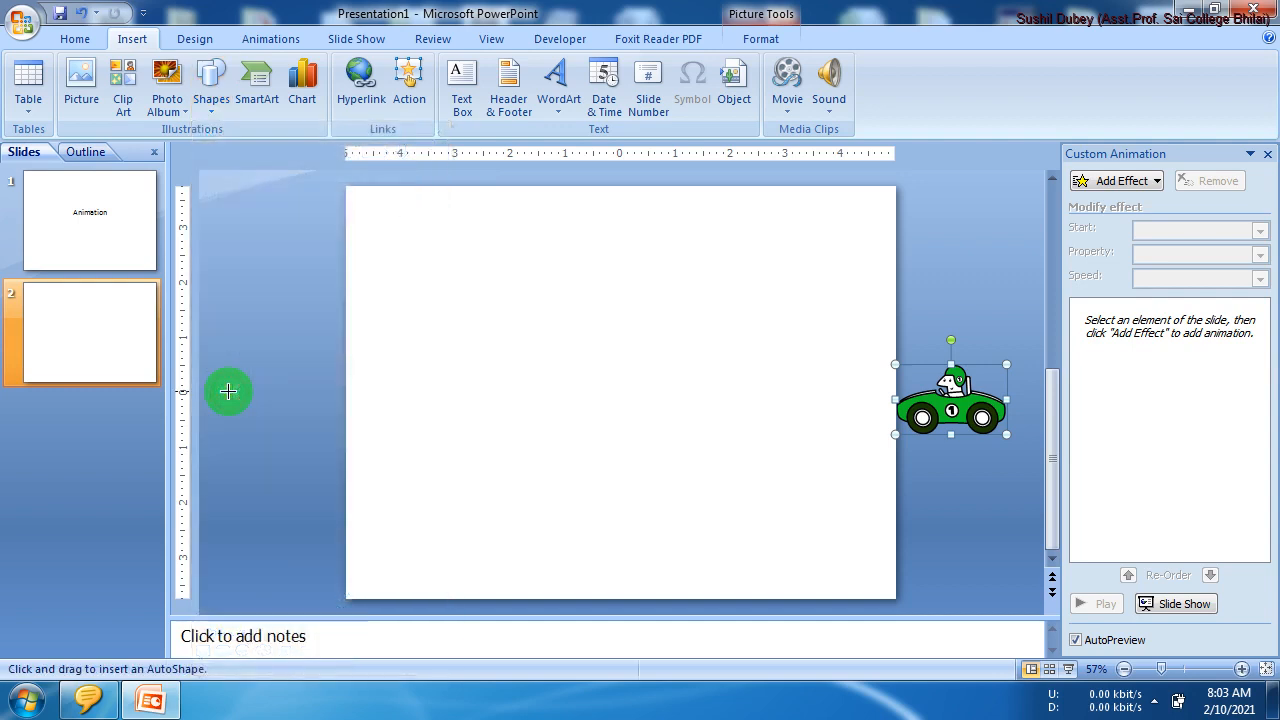
{"action": "mouse_move", "coordinate": [277, 445]}
{"action": "left_mouse_down"}
{"action": "mouse_move", "coordinate": [709, 451]}
{"action": "mouse_move", "coordinate": [983, 474]}
{"action": "left_mouse_up"}
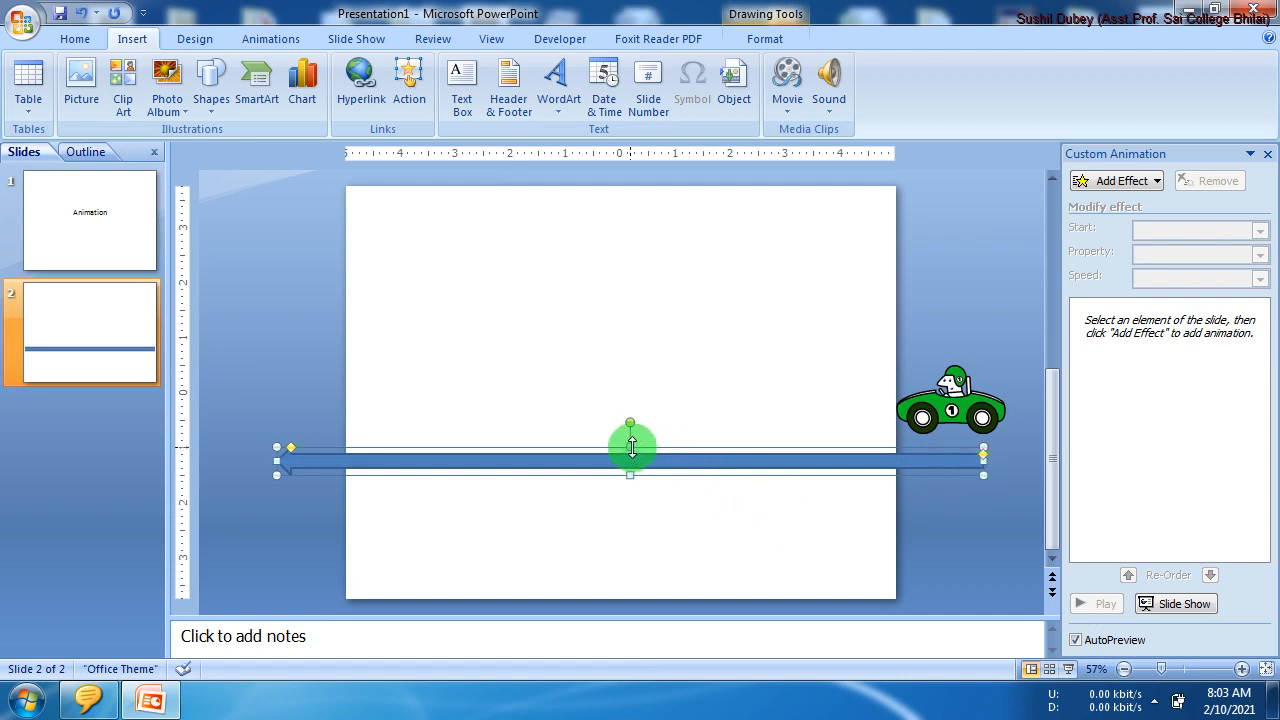
{"action": "left_click_drag", "start_coordinate": [631, 449], "coordinate": [629, 386]}
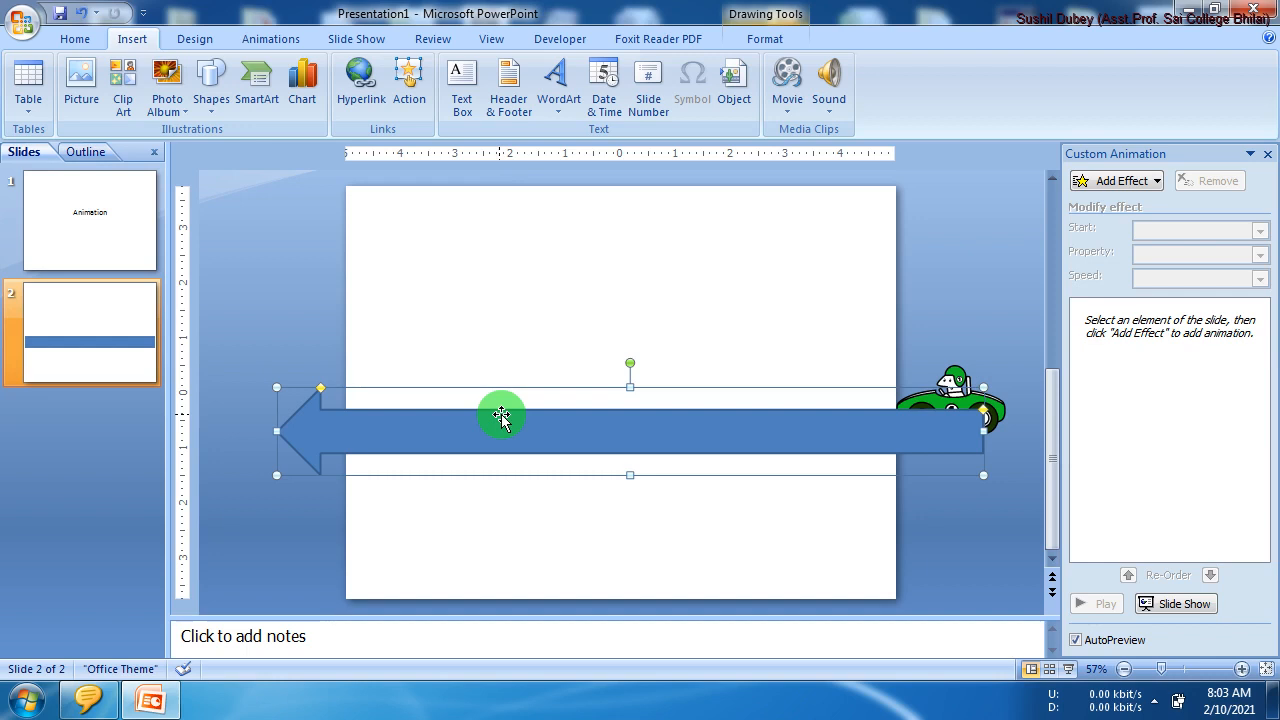
{"action": "left_click", "coordinate": [959, 385]}
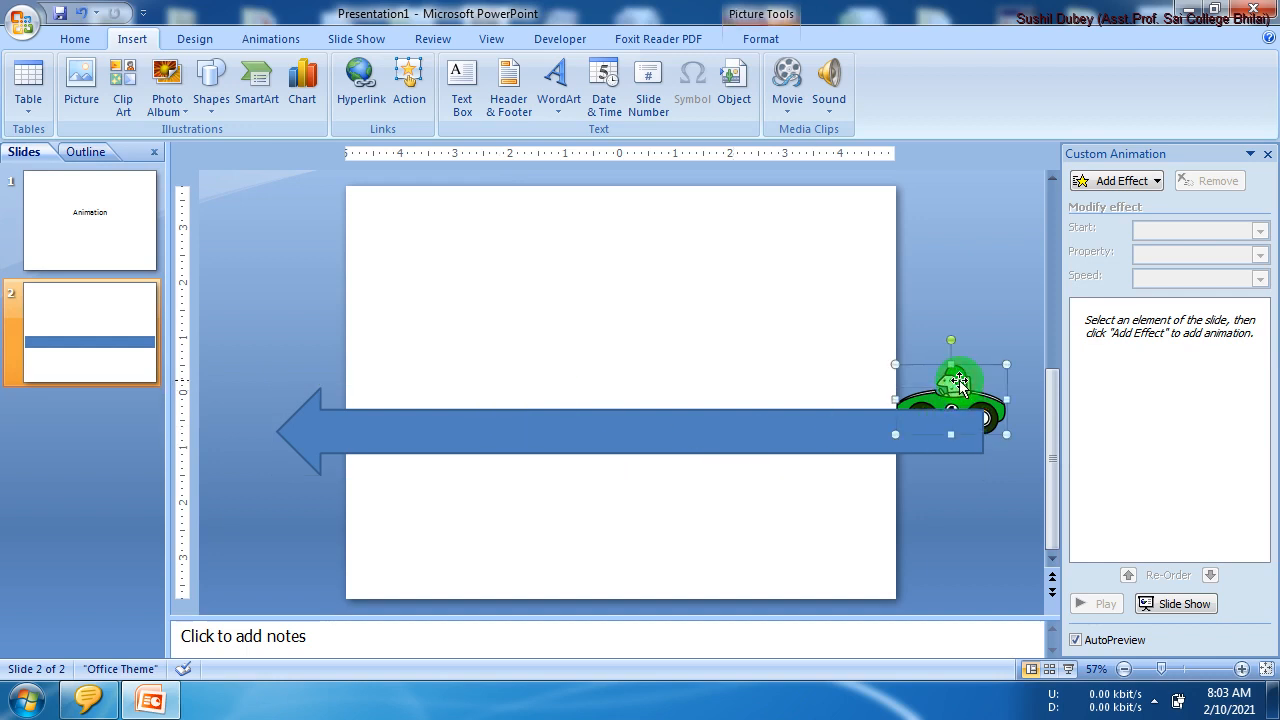
{"action": "right_click", "coordinate": [959, 383]}
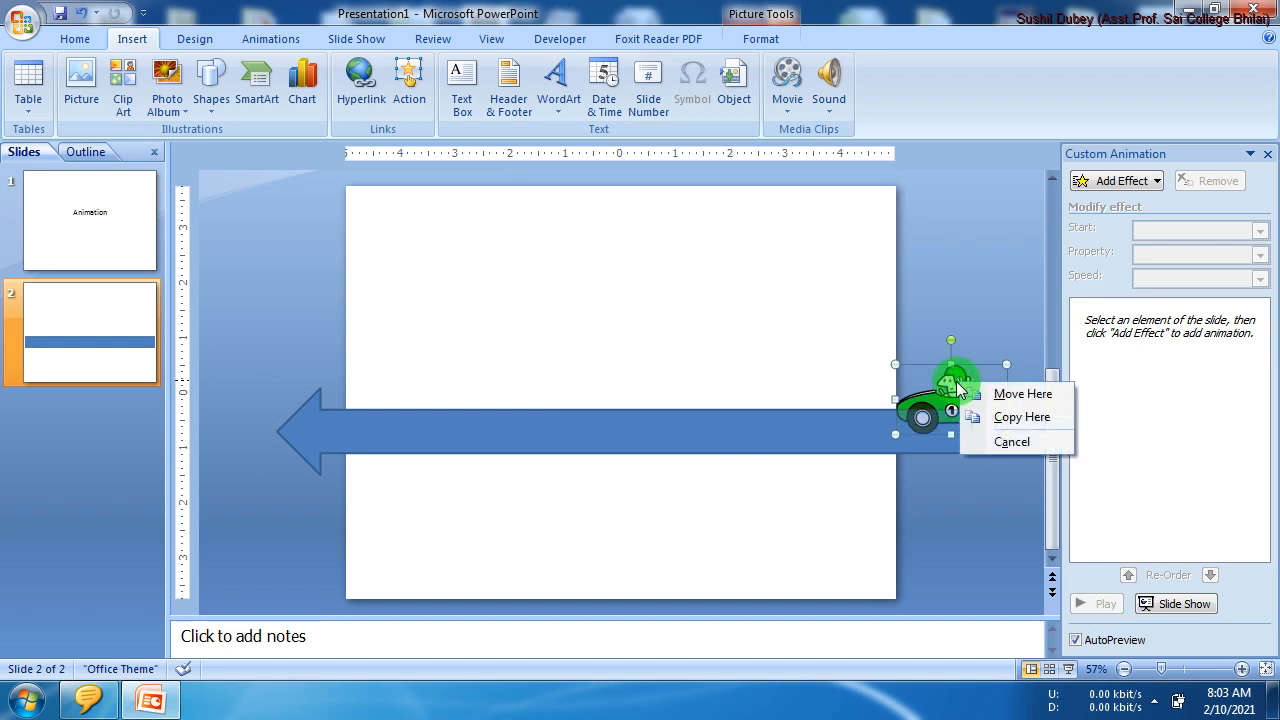
{"action": "left_click", "coordinate": [954, 382]}
{"action": "right_click", "coordinate": [956, 384]}
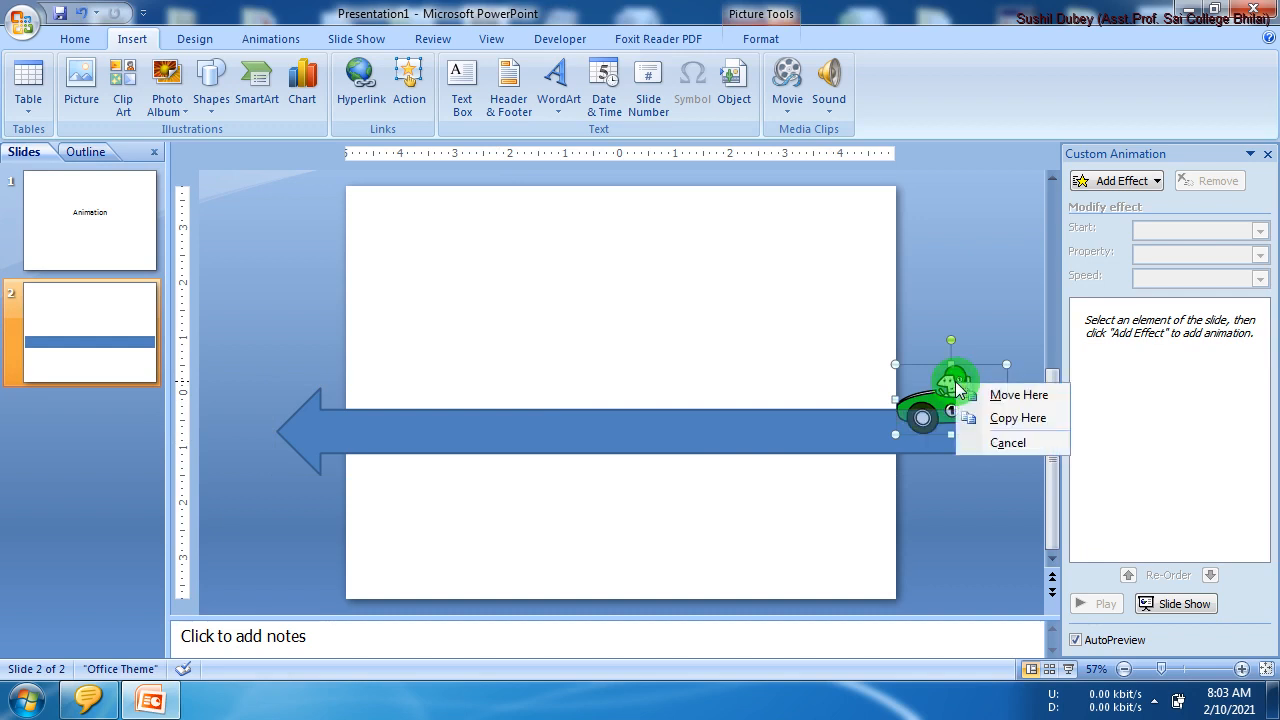
{"action": "left_click", "coordinate": [1003, 396]}
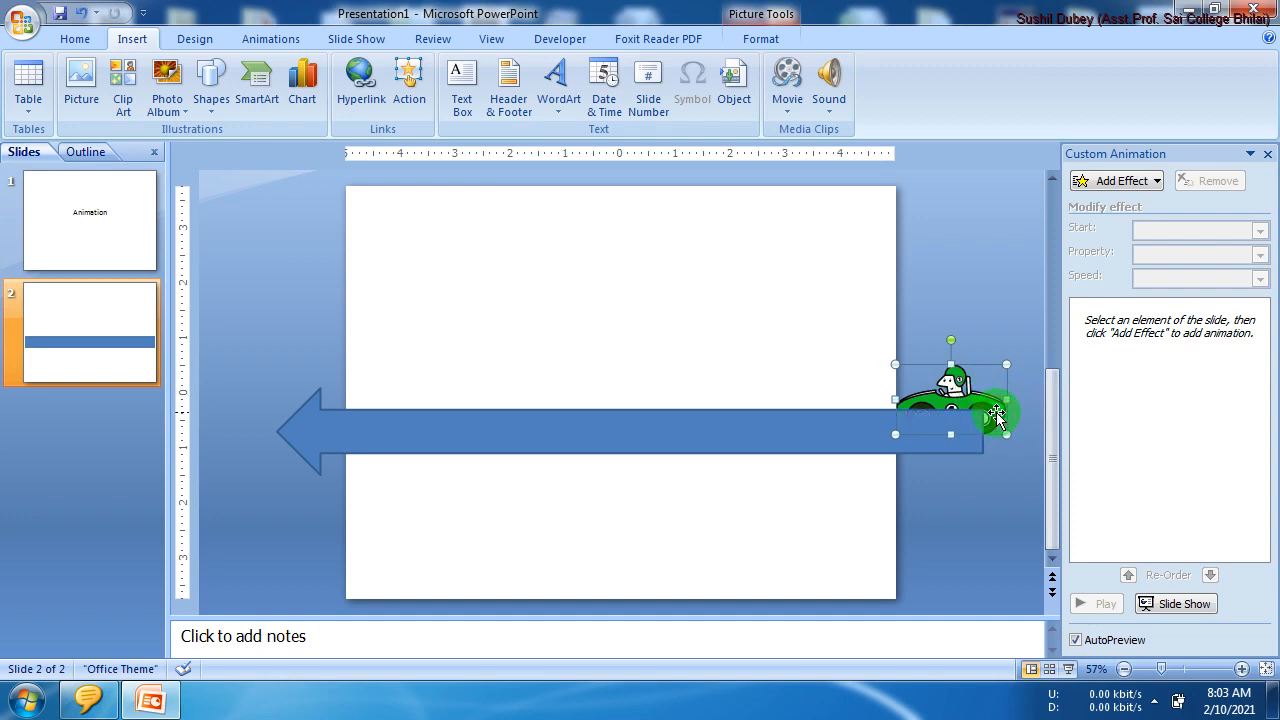
Step: Send the left block arrow to the back so the car sits on top of it
{"action": "left_click", "coordinate": [966, 440]}
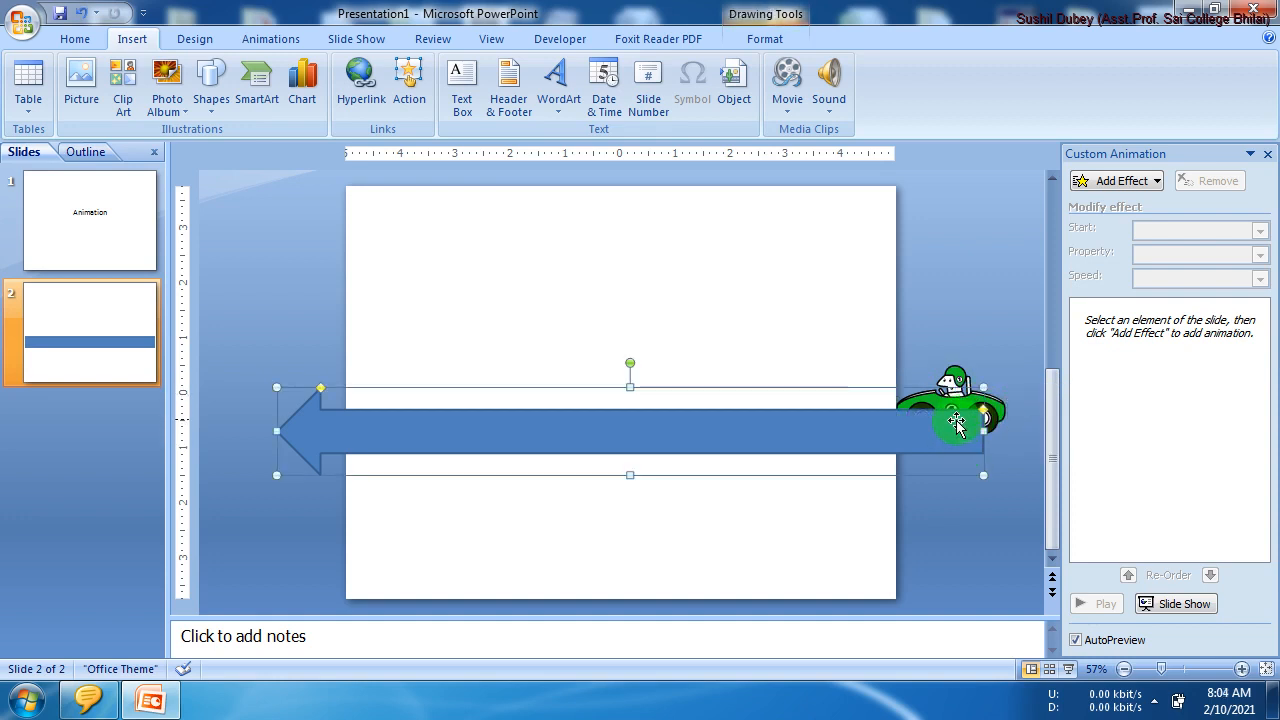
{"action": "right_click", "coordinate": [944, 435]}
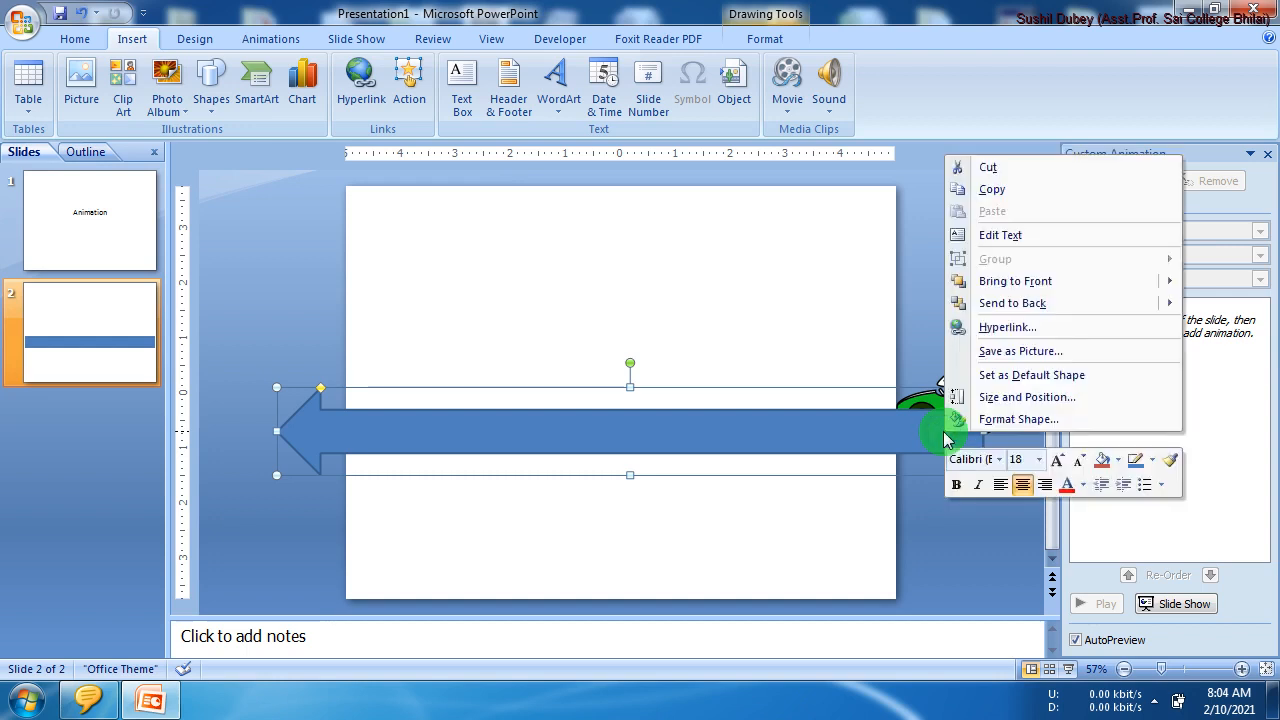
{"action": "mouse_move", "coordinate": [1044, 305]}
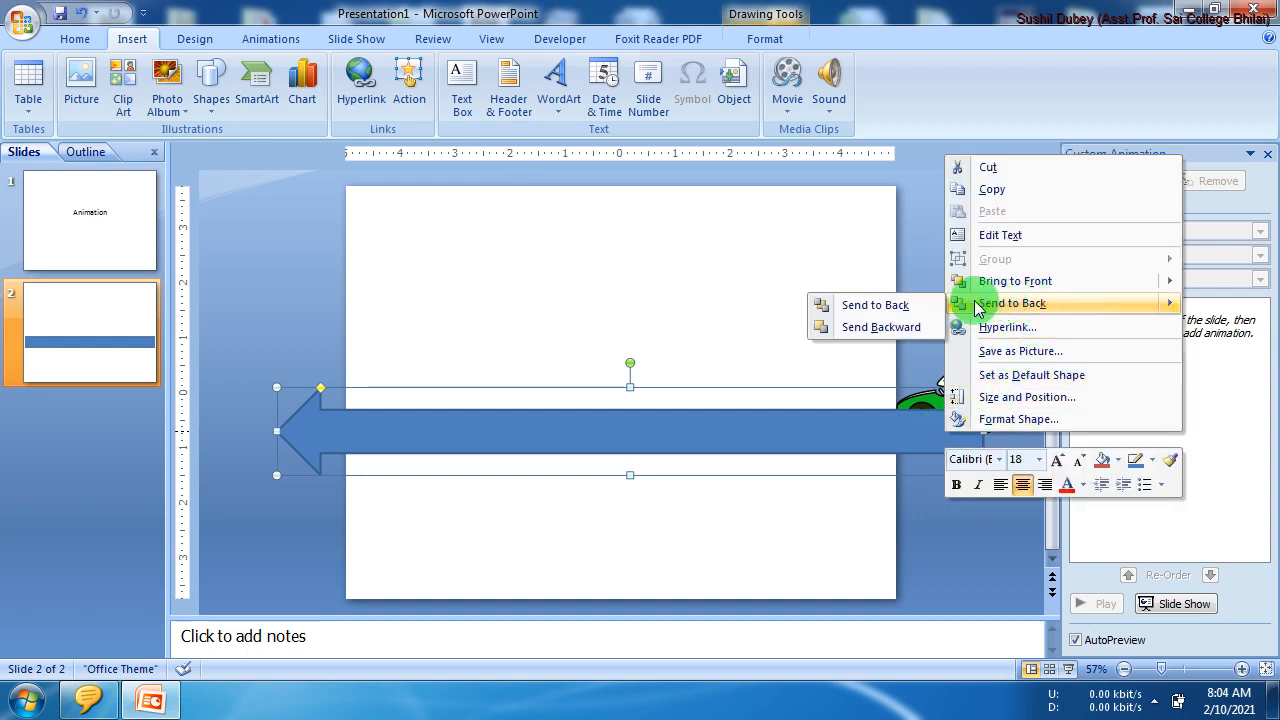
{"action": "left_click", "coordinate": [875, 305]}
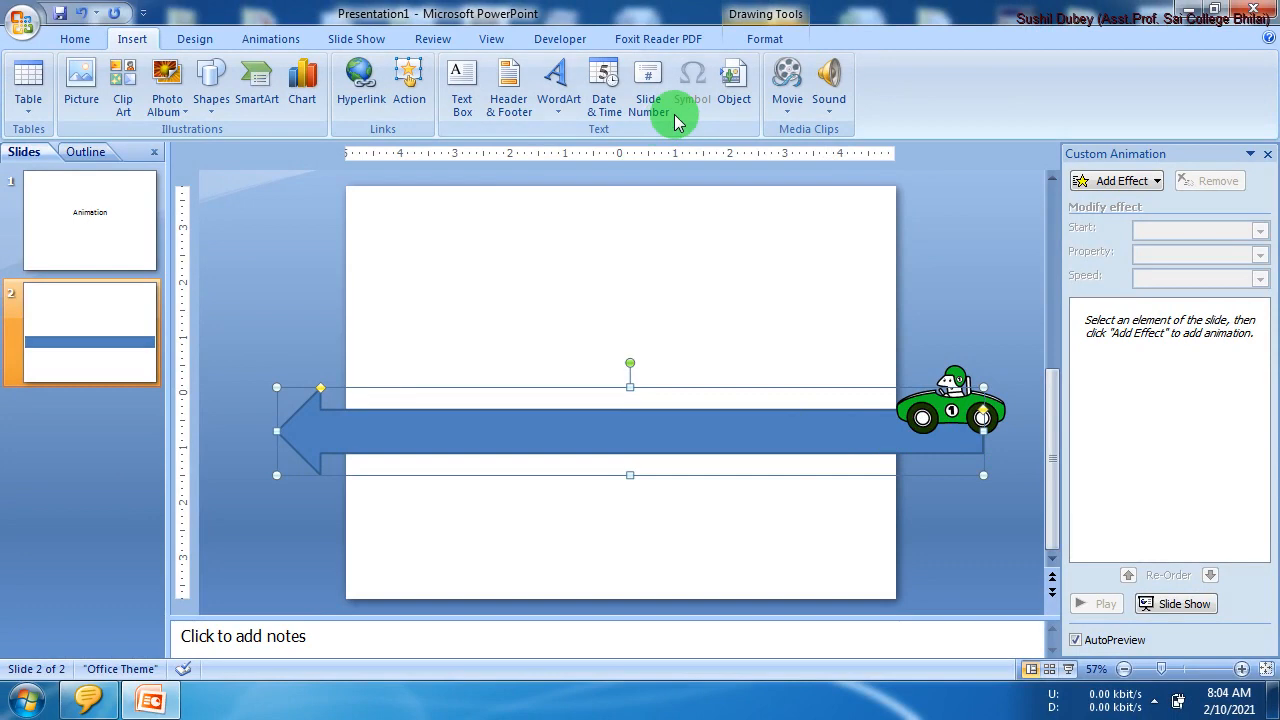
Step: Apply the solid black shape style from the fifth row of presets to the block arrow
{"action": "left_click", "coordinate": [750, 38]}
{"action": "left_click", "coordinate": [335, 90]}
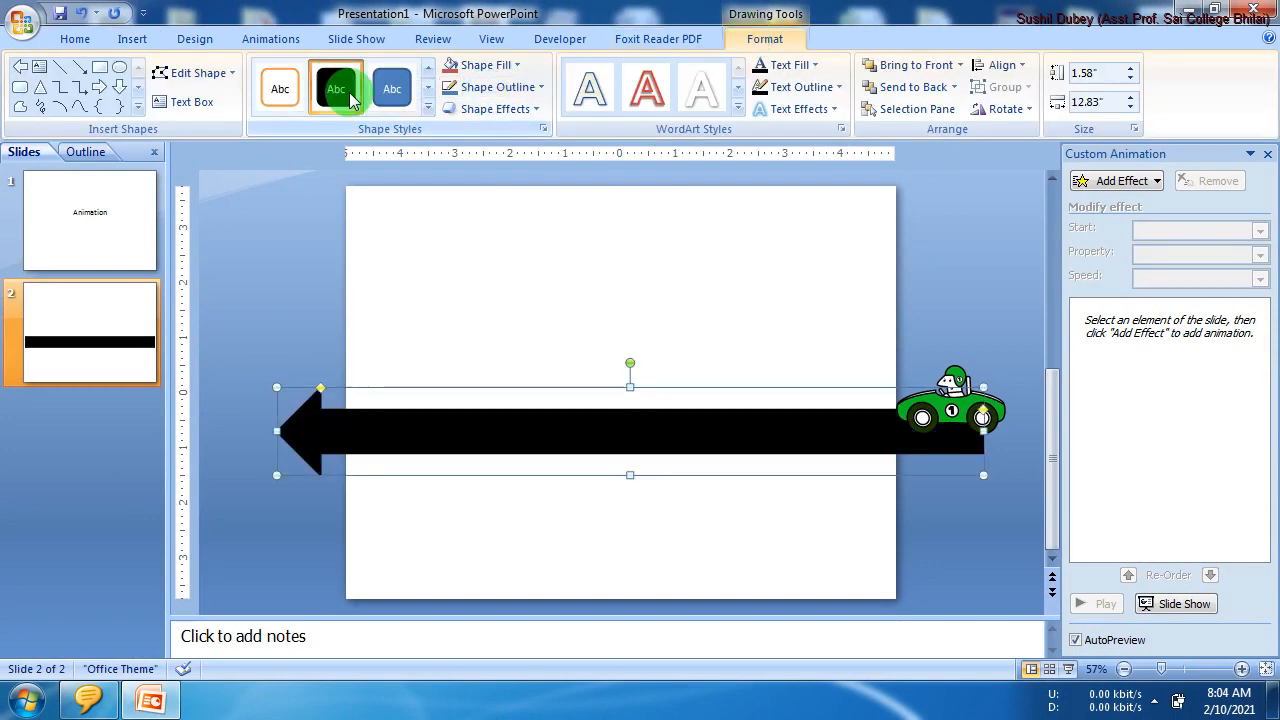
{"action": "left_click", "coordinate": [426, 110]}
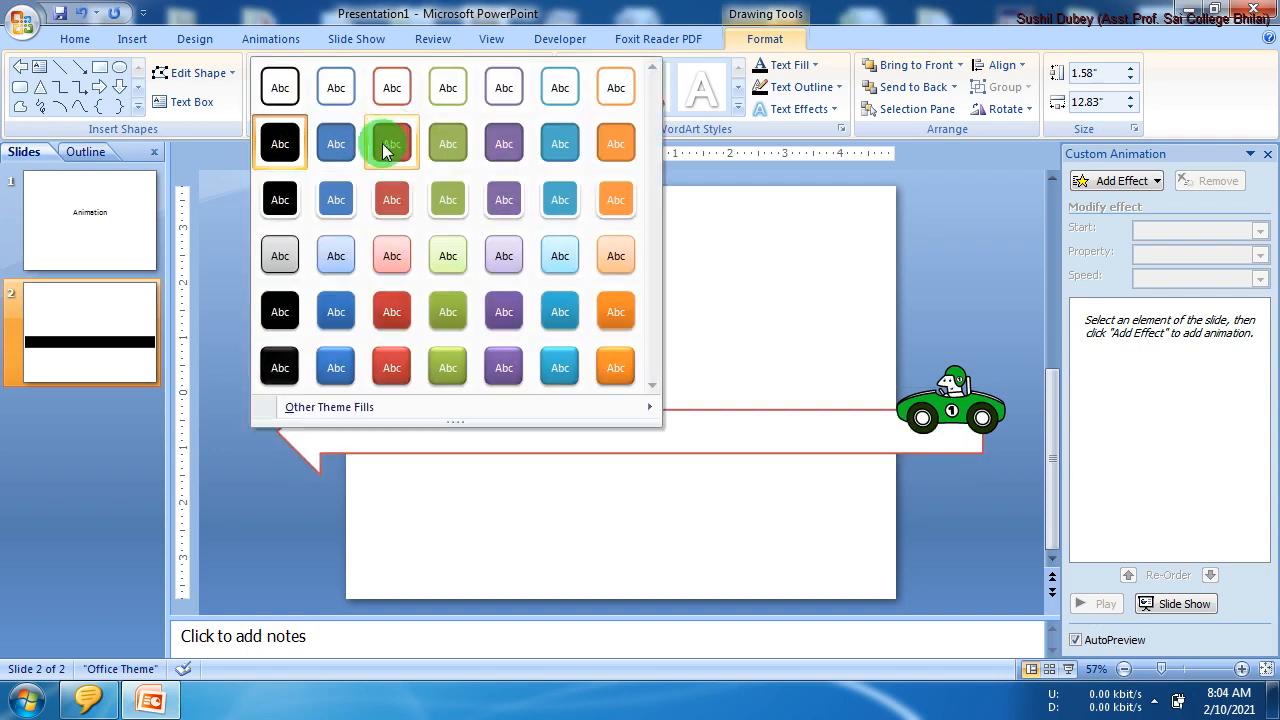
{"action": "left_click", "coordinate": [288, 312]}
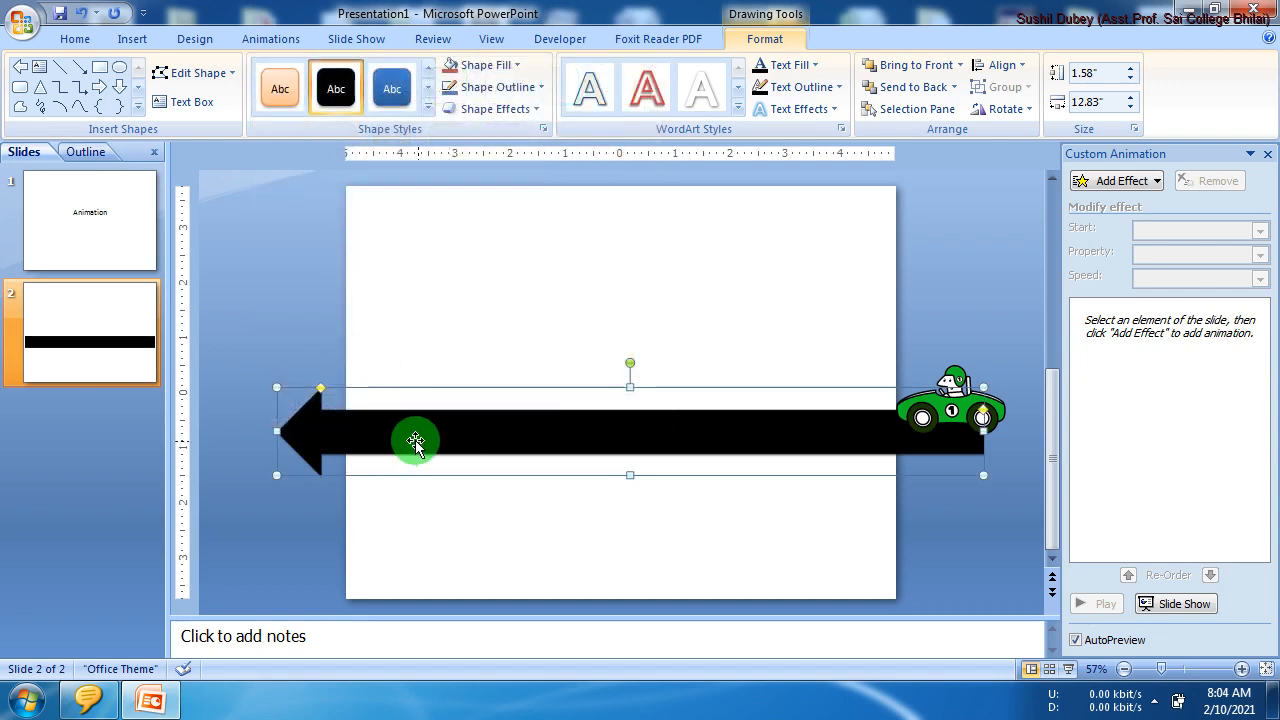
{"action": "left_click", "coordinate": [594, 503]}
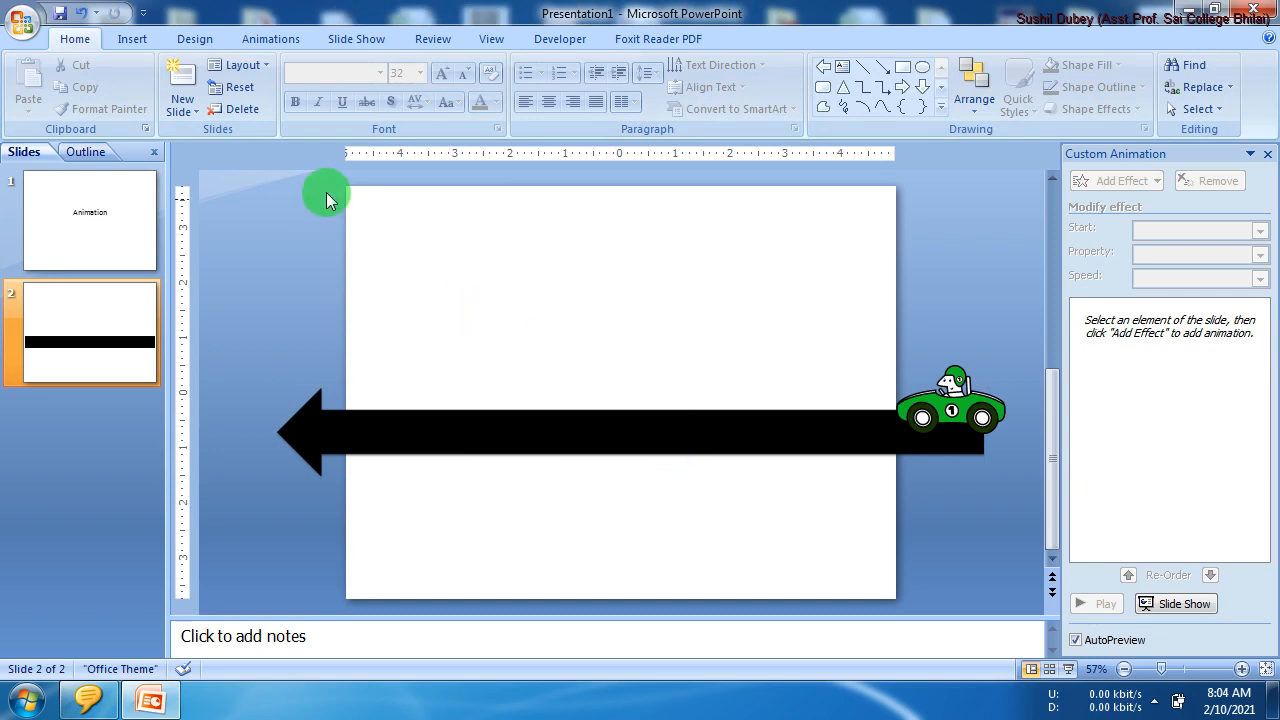
Step: Draw a thin blue horizontal line about 1.25" long along the middle of the black arrow, near its head
{"action": "left_click", "coordinate": [137, 40]}
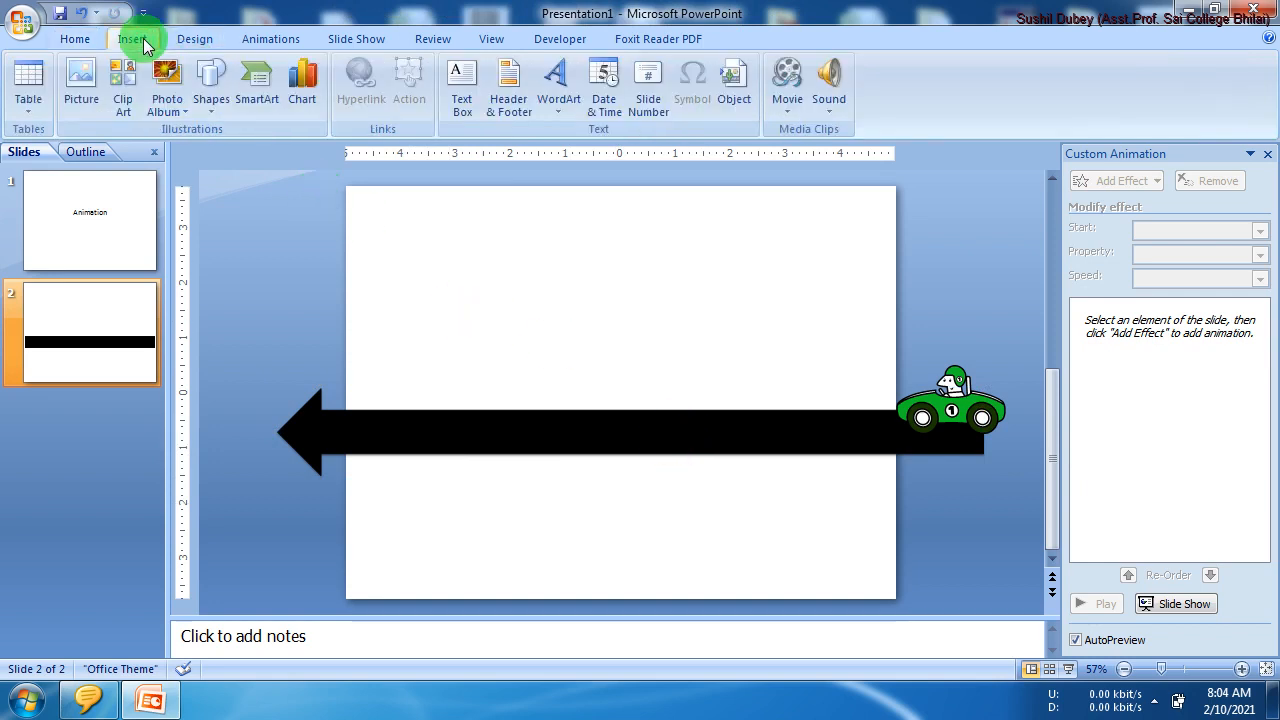
{"action": "left_click", "coordinate": [215, 110]}
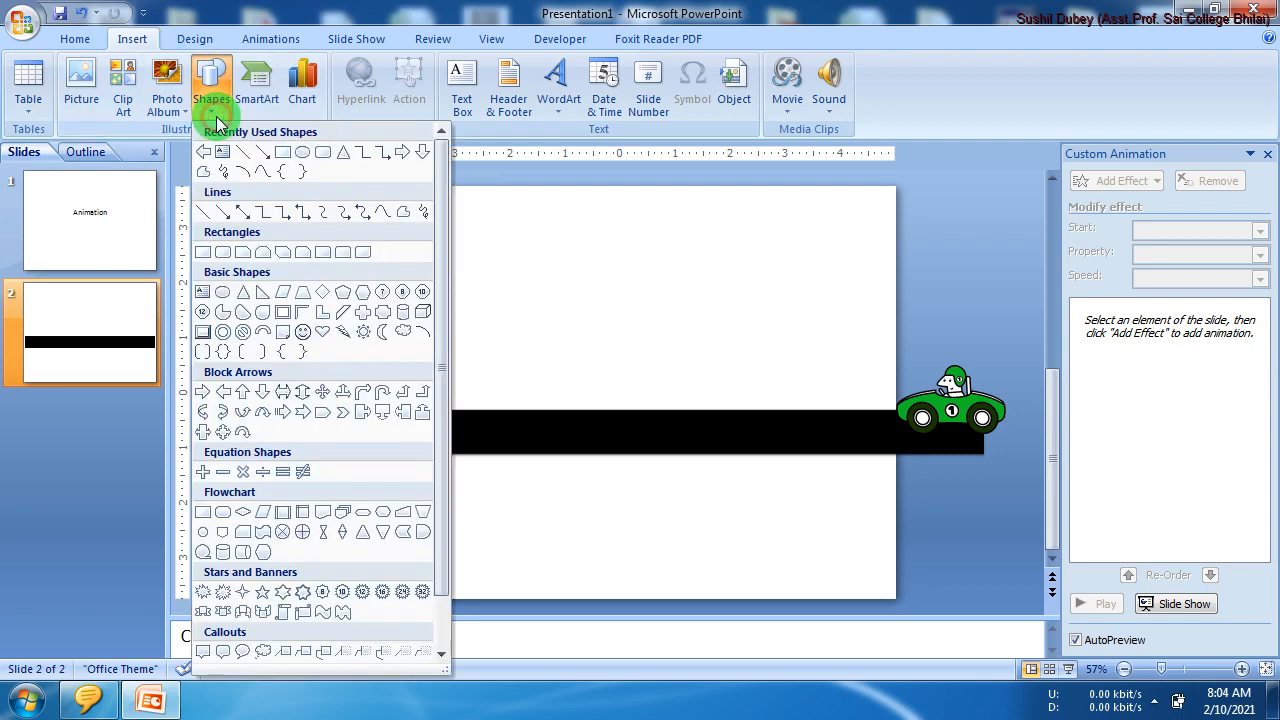
{"action": "left_click", "coordinate": [253, 158]}
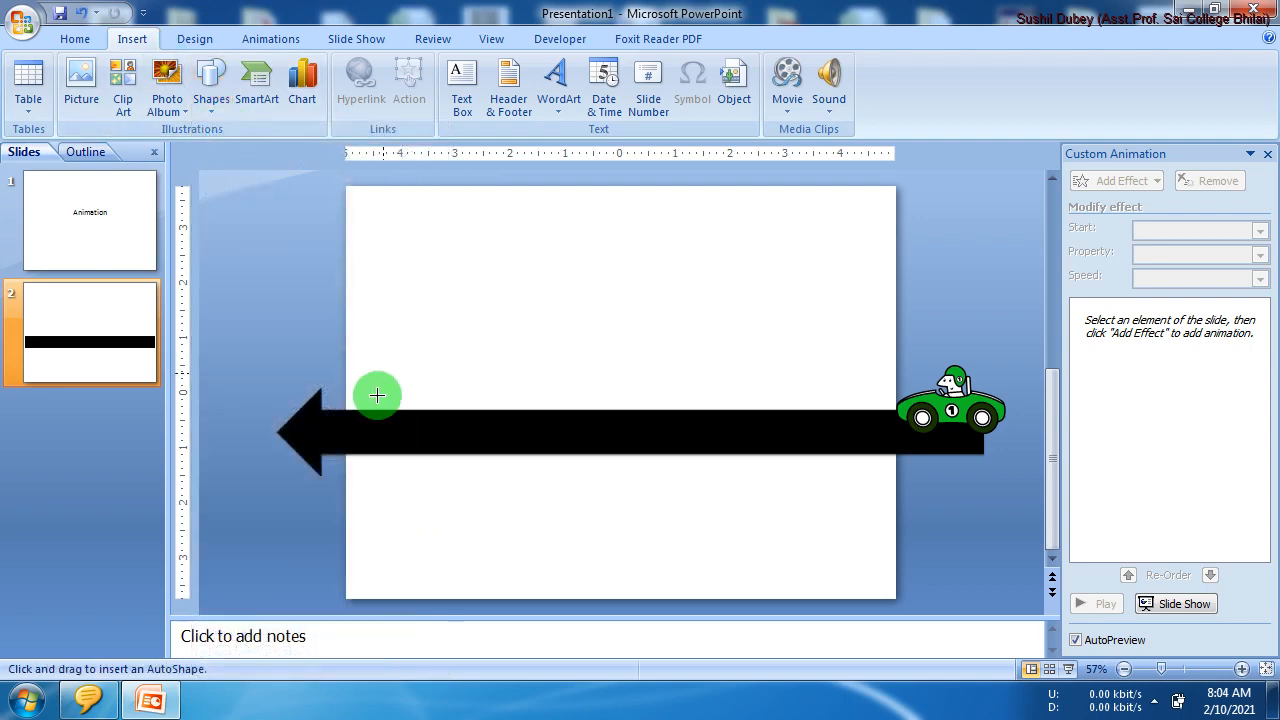
{"action": "left_click_drag", "start_coordinate": [369, 428], "coordinate": [438, 429]}
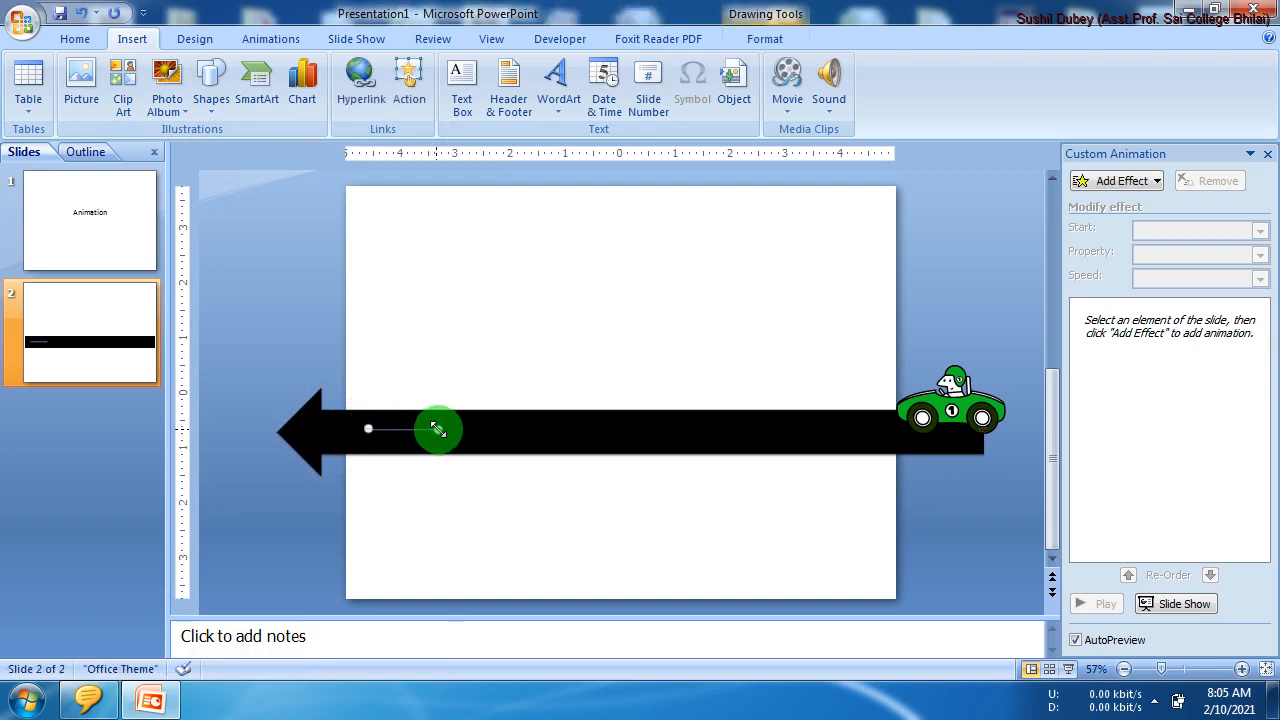
{"action": "left_click", "coordinate": [778, 38]}
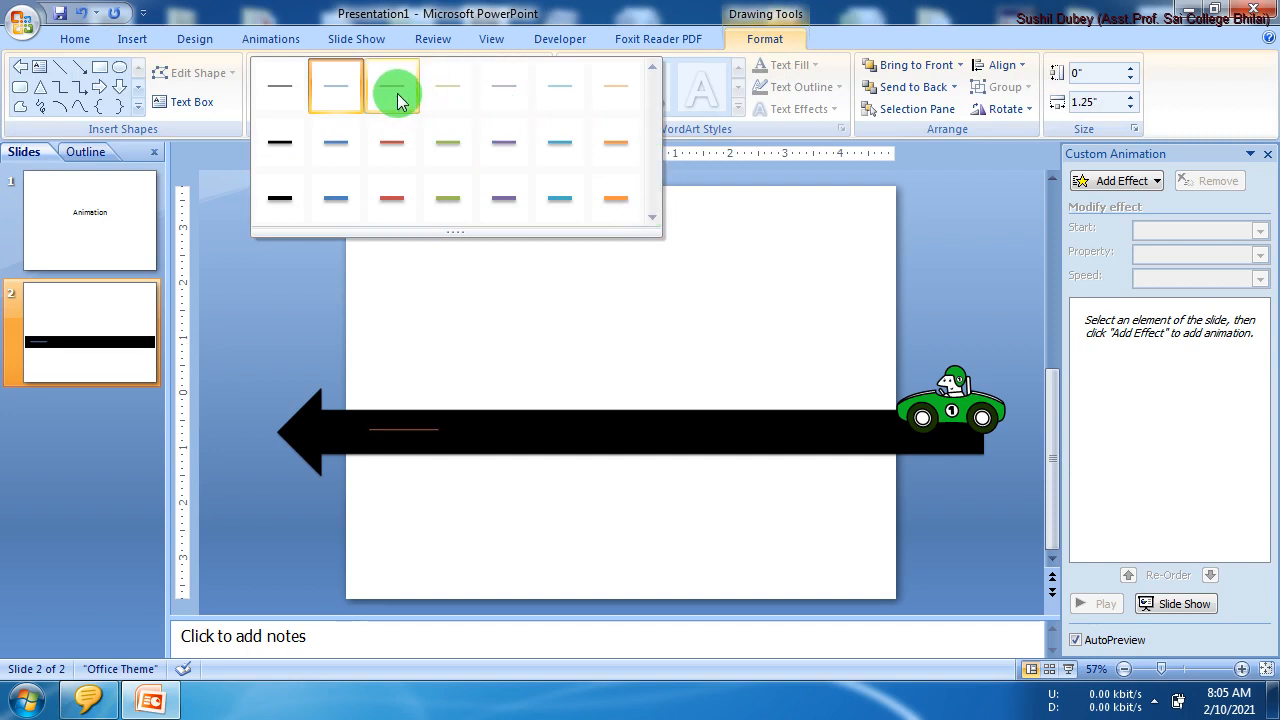
{"action": "left_click", "coordinate": [354, 86]}
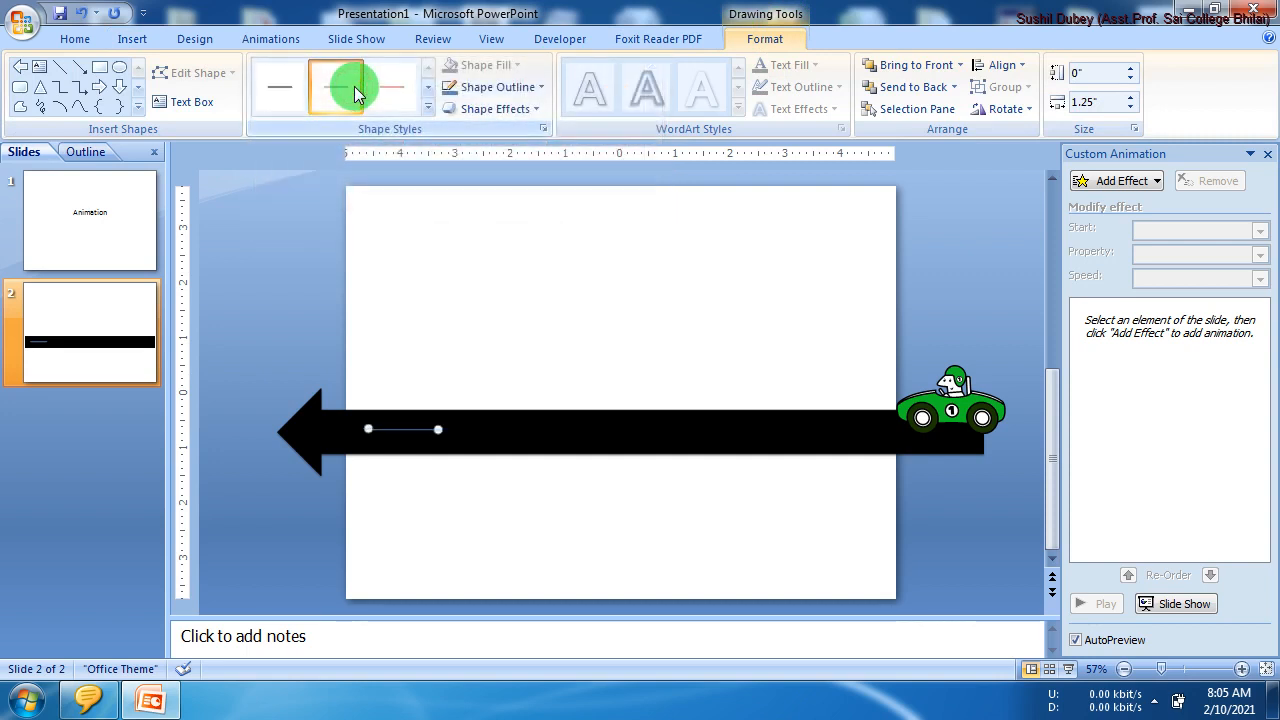
{"action": "left_click", "coordinate": [140, 117]}
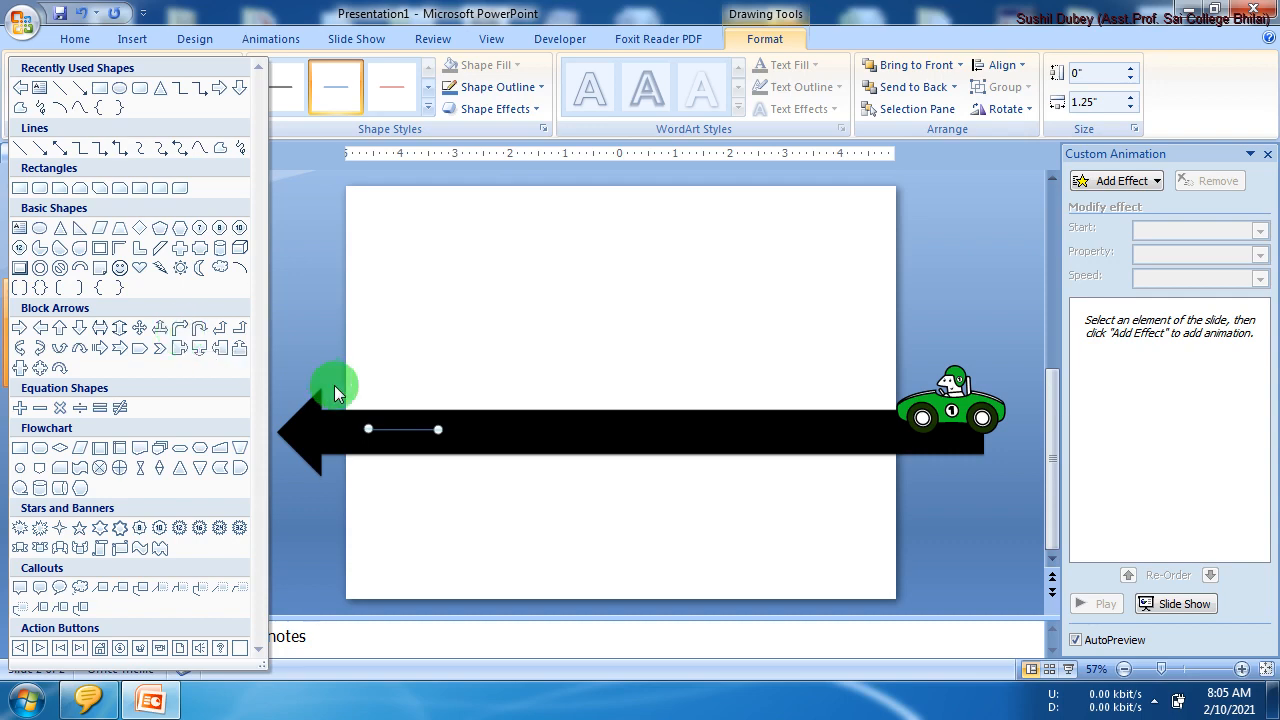
{"action": "left_click", "coordinate": [440, 296]}
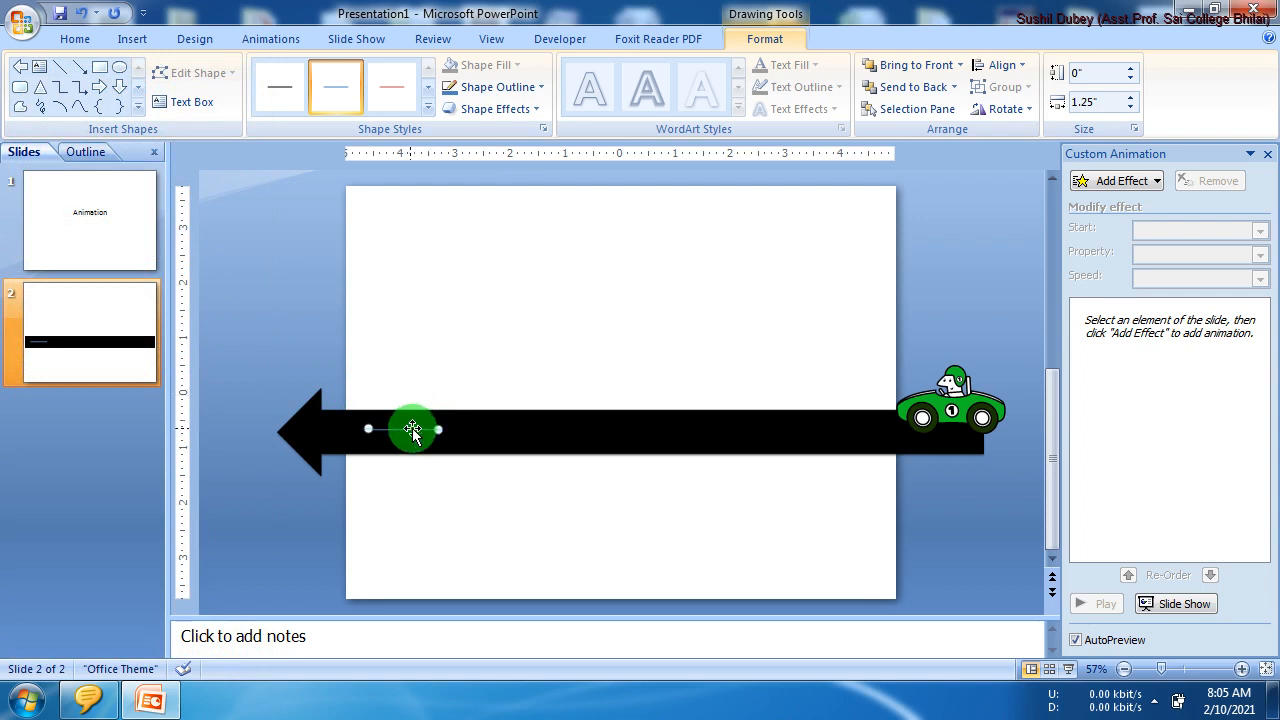
Step: Duplicate the thin blue lane dash twice and line the copies up evenly behind the first along the road's middle
{"action": "left_click", "coordinate": [462, 436]}
{"action": "left_click", "coordinate": [465, 436]}
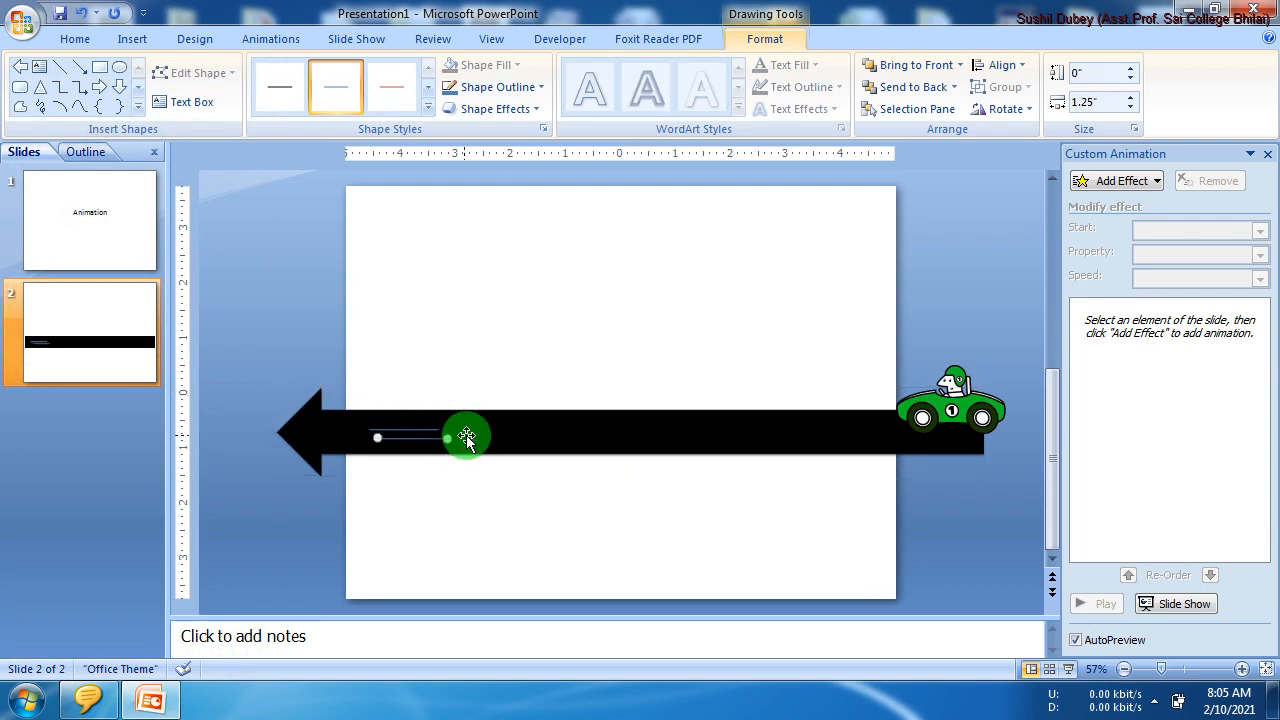
{"action": "left_click_drag", "start_coordinate": [429, 441], "coordinate": [510, 430]}
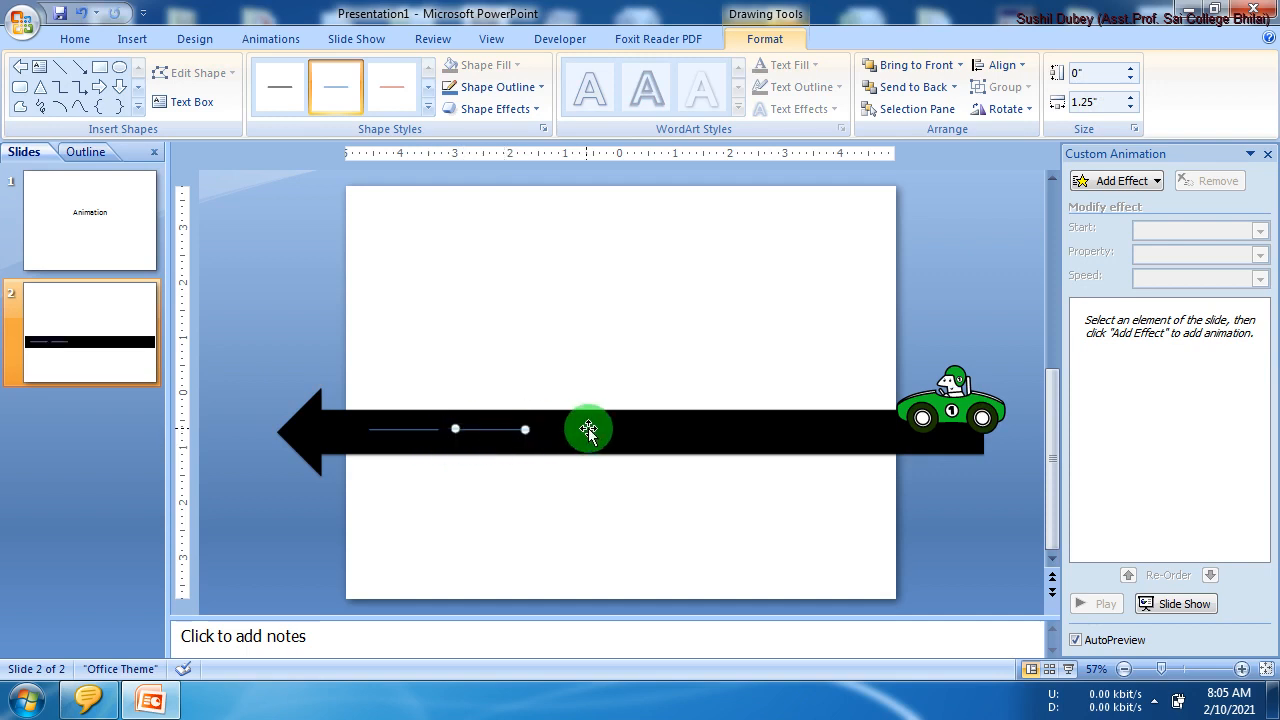
{"action": "key", "text": "ctrl+z"}
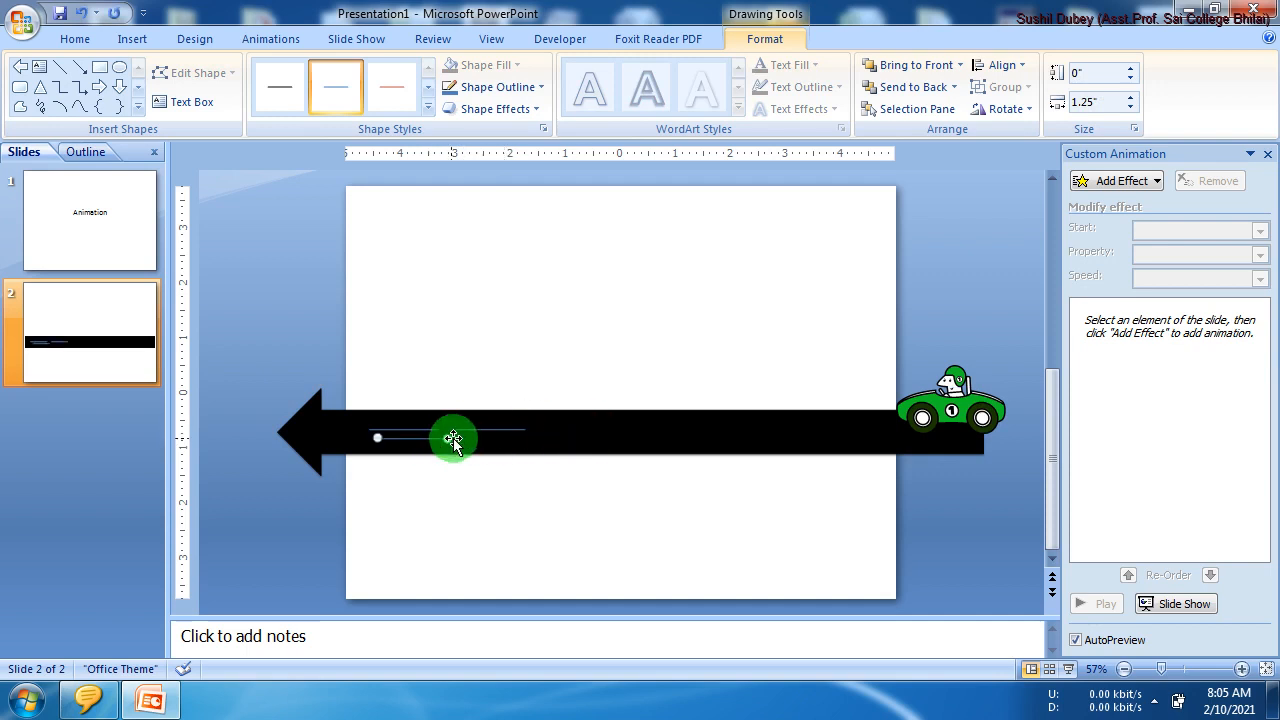
{"action": "left_click_drag", "start_coordinate": [437, 441], "coordinate": [603, 430]}
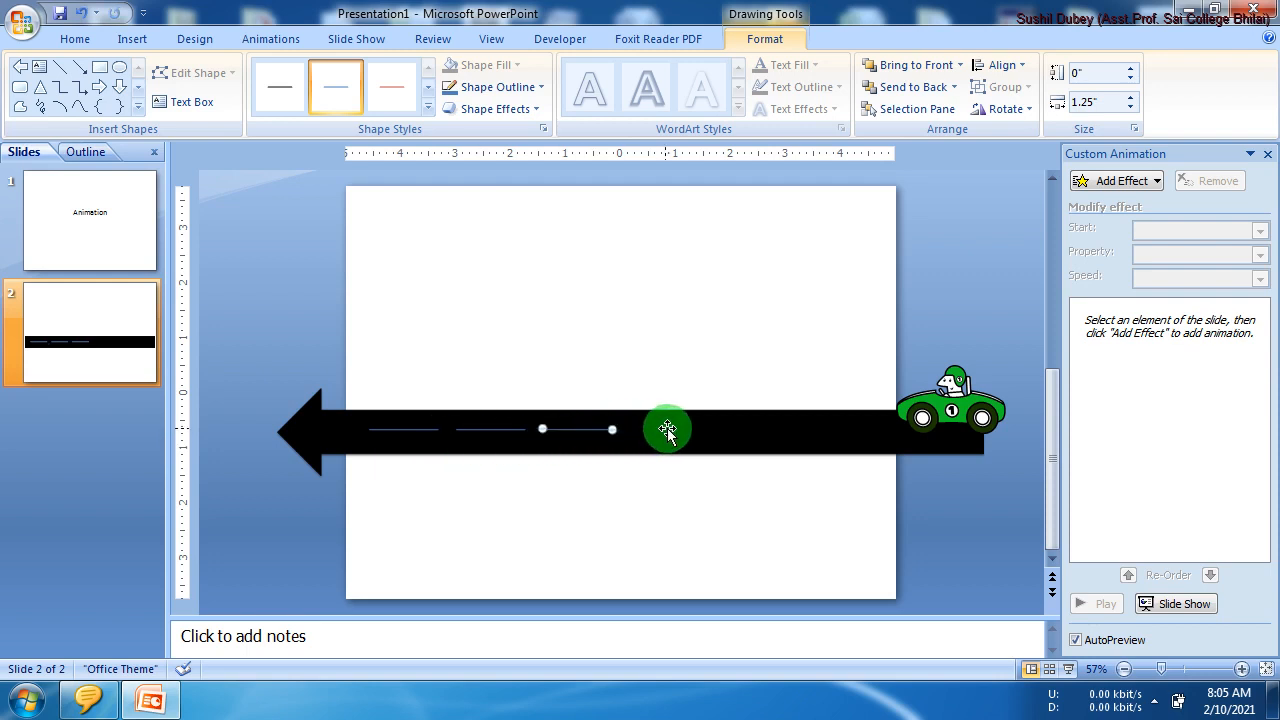
Step: Duplicate all three lane dashes together and place the copies in line along the rest of the road, up to the car
{"action": "left_click", "coordinate": [427, 430]}
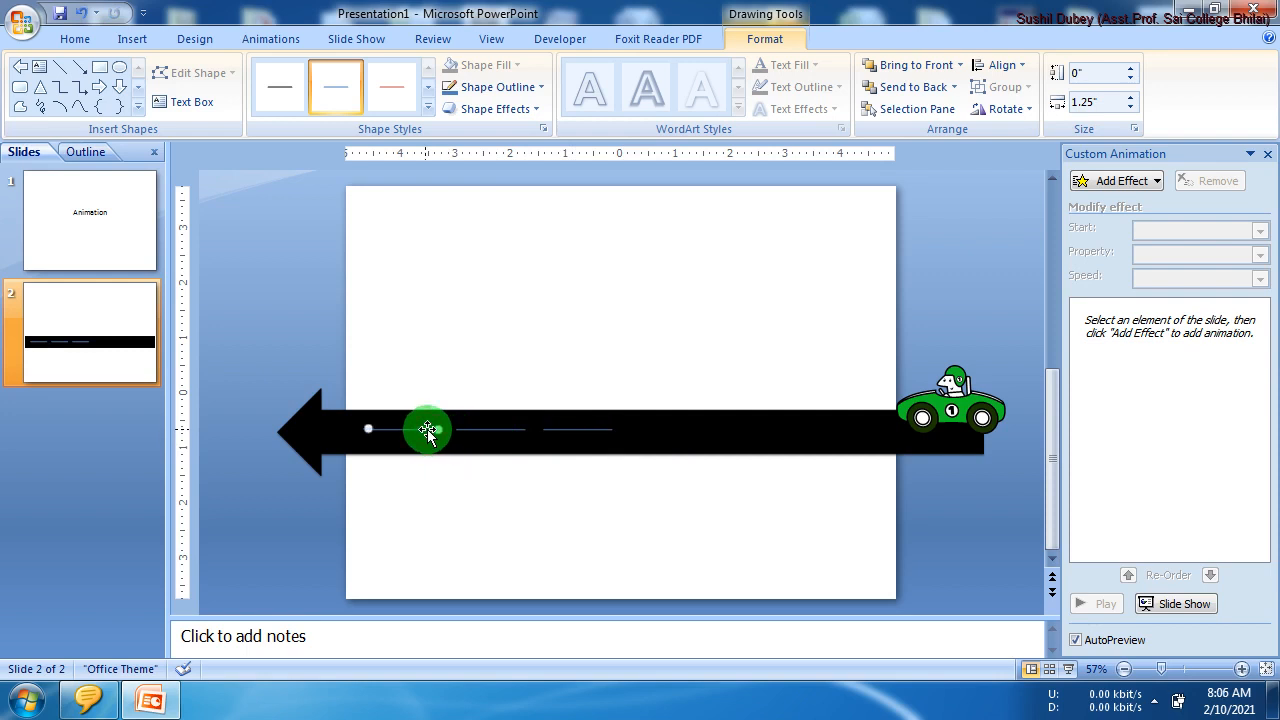
{"action": "left_click", "coordinate": [476, 430], "text": "shift"}
{"action": "left_click", "coordinate": [581, 432], "text": "shift"}
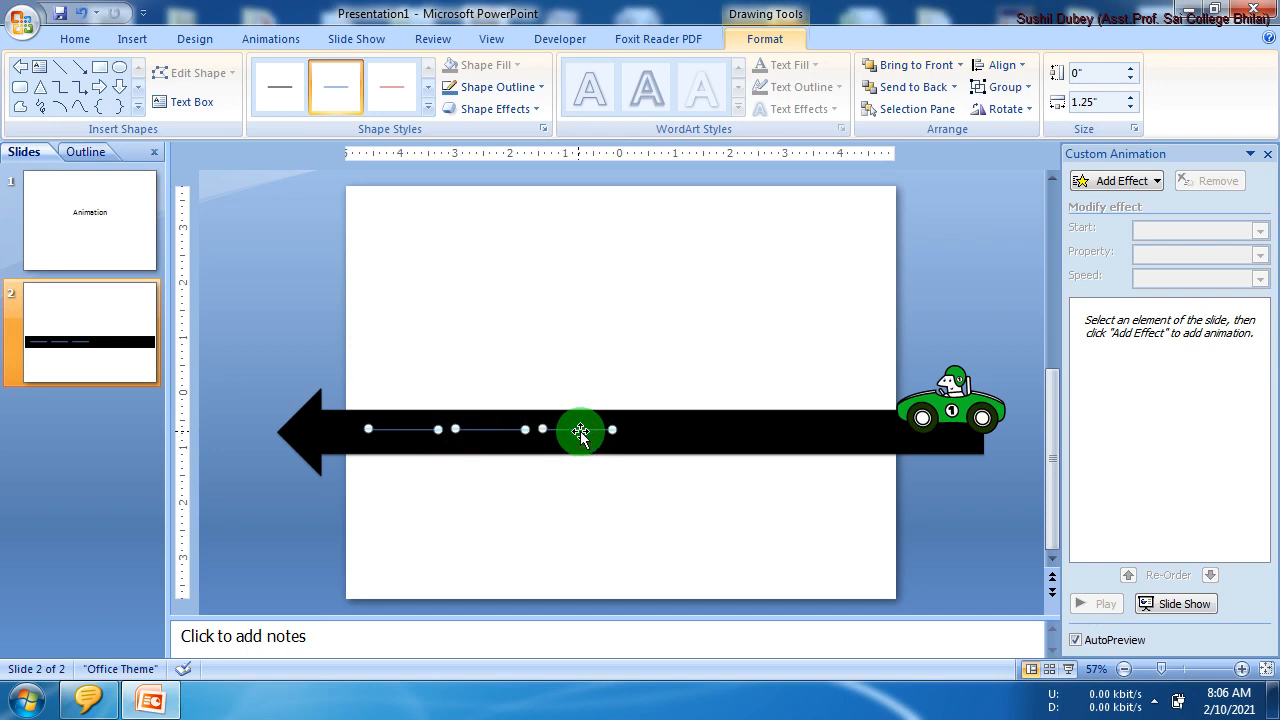
{"action": "key", "text": "ctrl+d"}
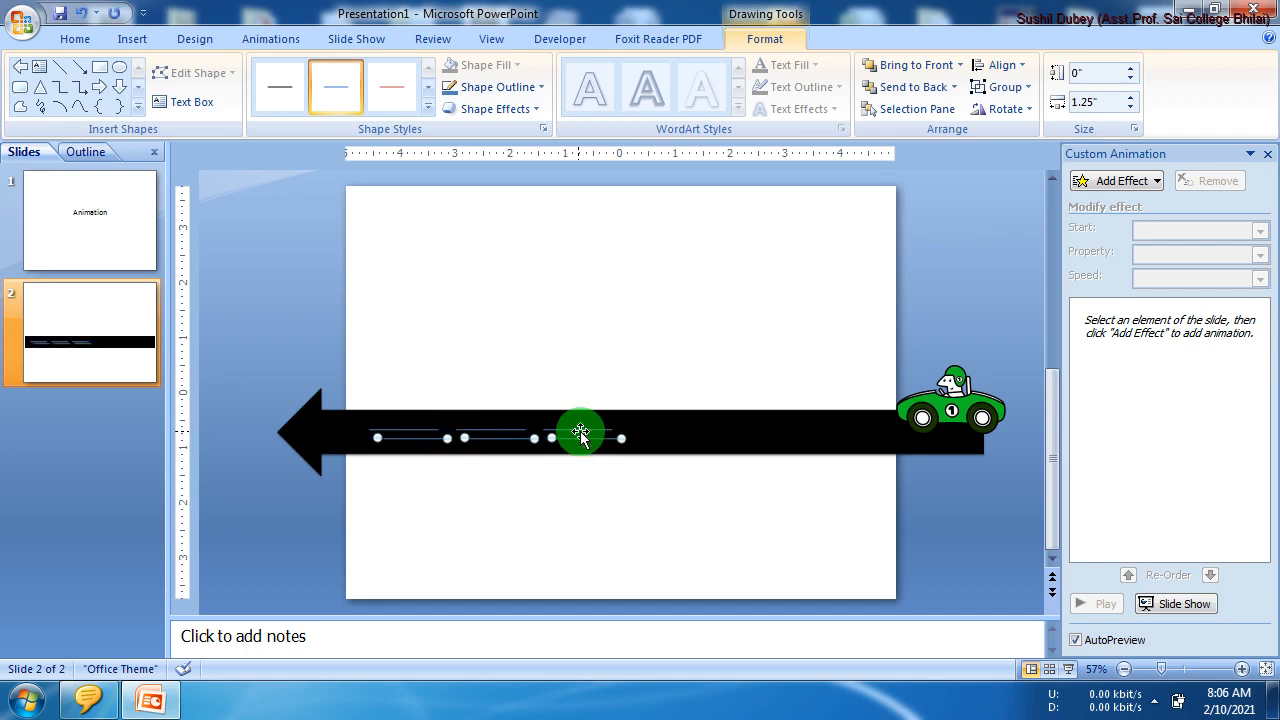
{"action": "left_click_drag", "start_coordinate": [581, 432], "coordinate": [829, 431]}
{"action": "left_click", "coordinate": [791, 517]}
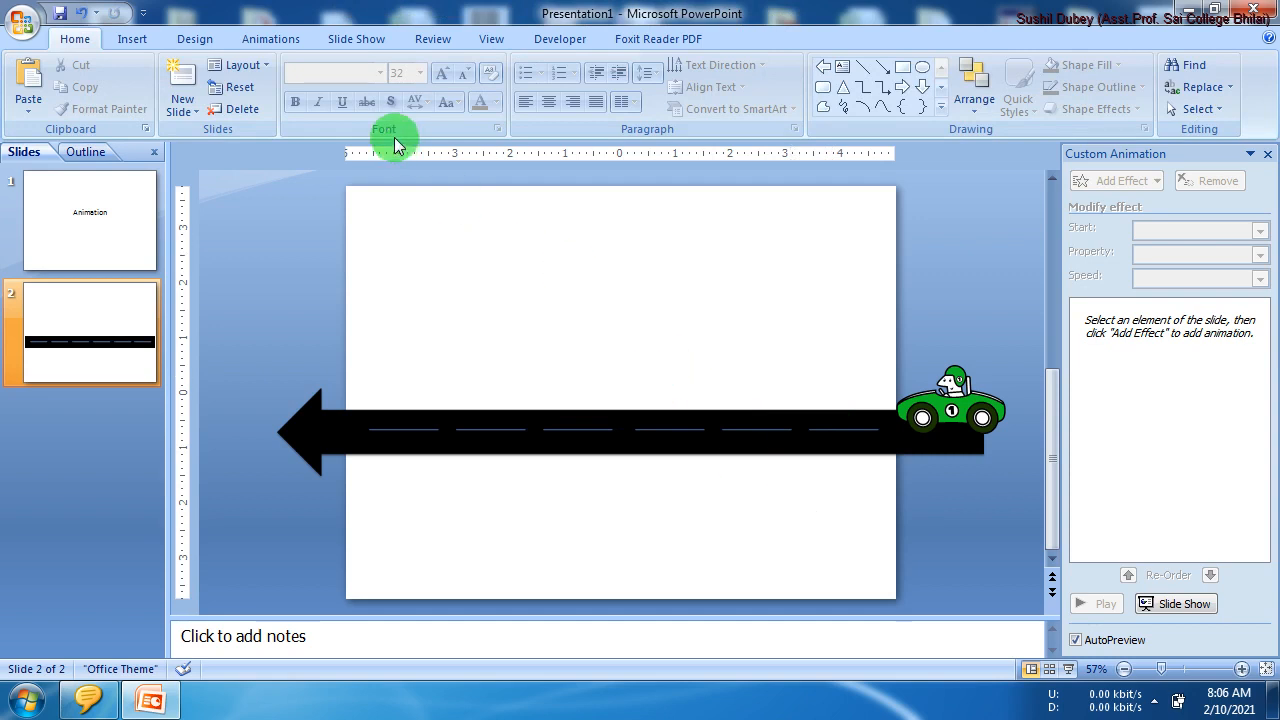
Step: Preview the road slide as a slide show from the current slide, and return to editing
{"action": "left_click", "coordinate": [368, 40]}
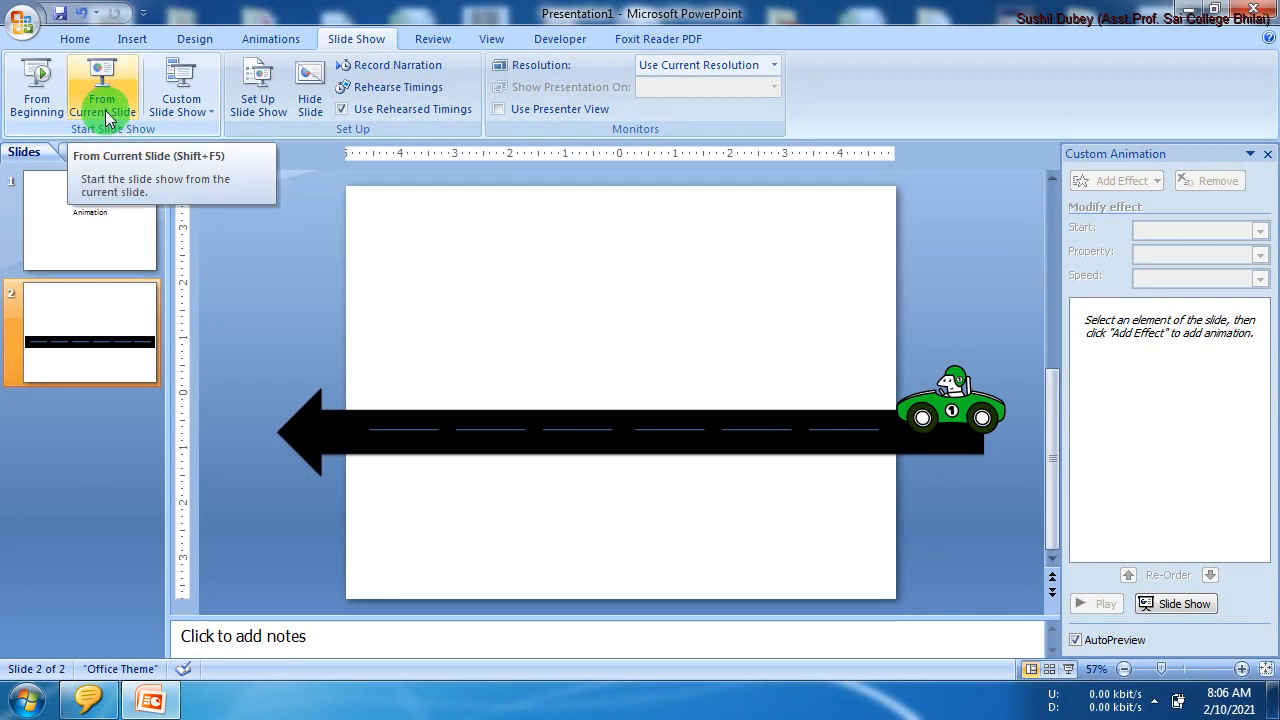
{"action": "left_click", "coordinate": [106, 116]}
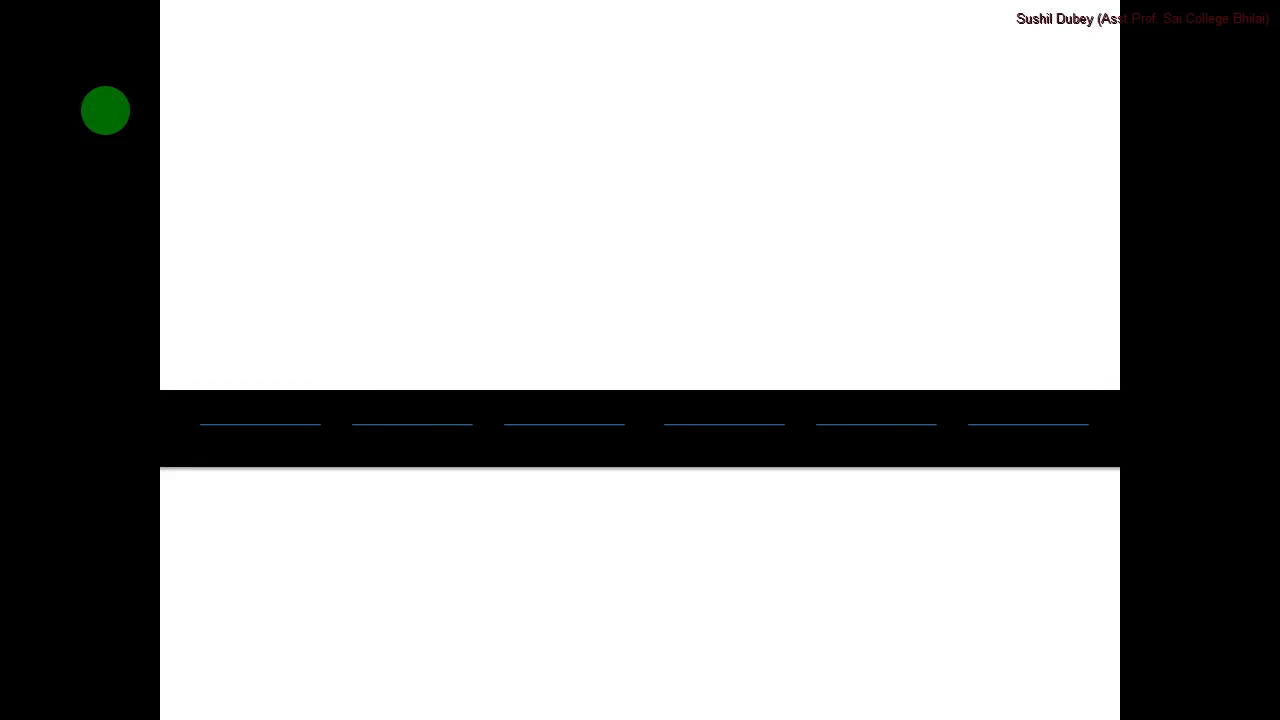
{"action": "left_click", "coordinate": [105, 110]}
{"action": "left_click", "coordinate": [105, 110]}
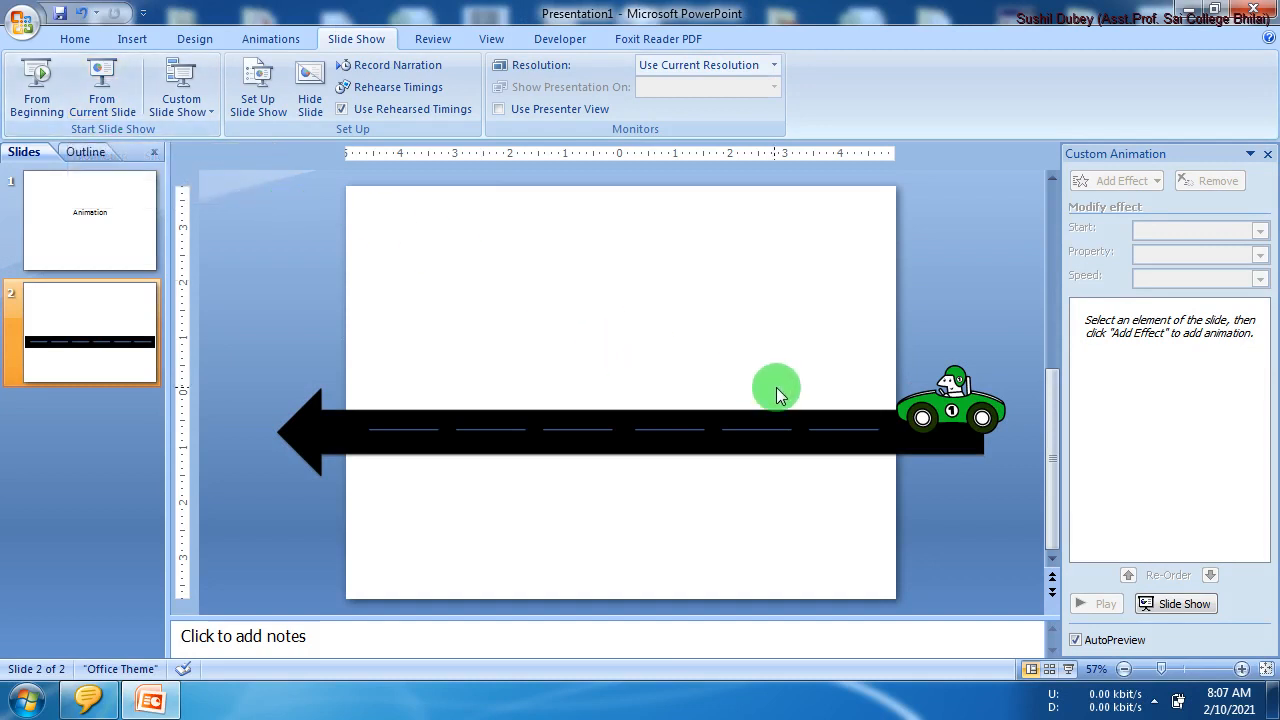
Step: Give the car a custom Curve motion path along the road, past the arrow tip and back to the arrowhead, and preview it
{"action": "left_click", "coordinate": [945, 410]}
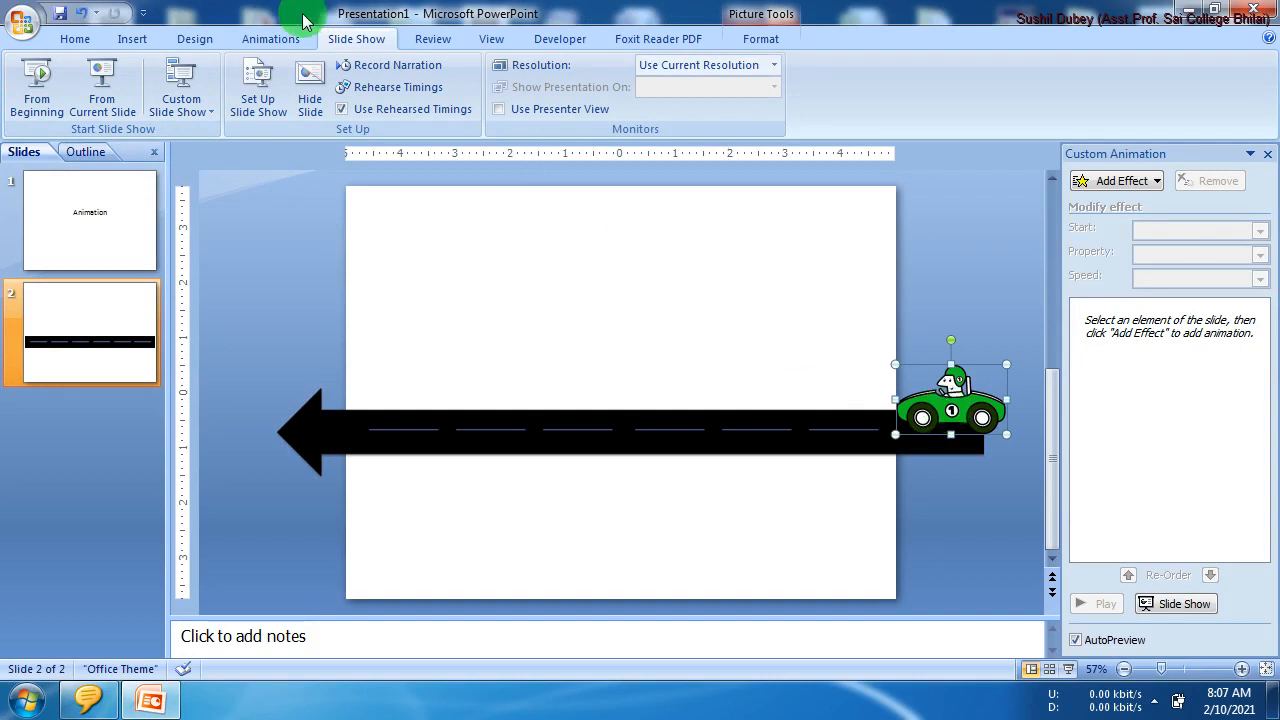
{"action": "left_click", "coordinate": [272, 40]}
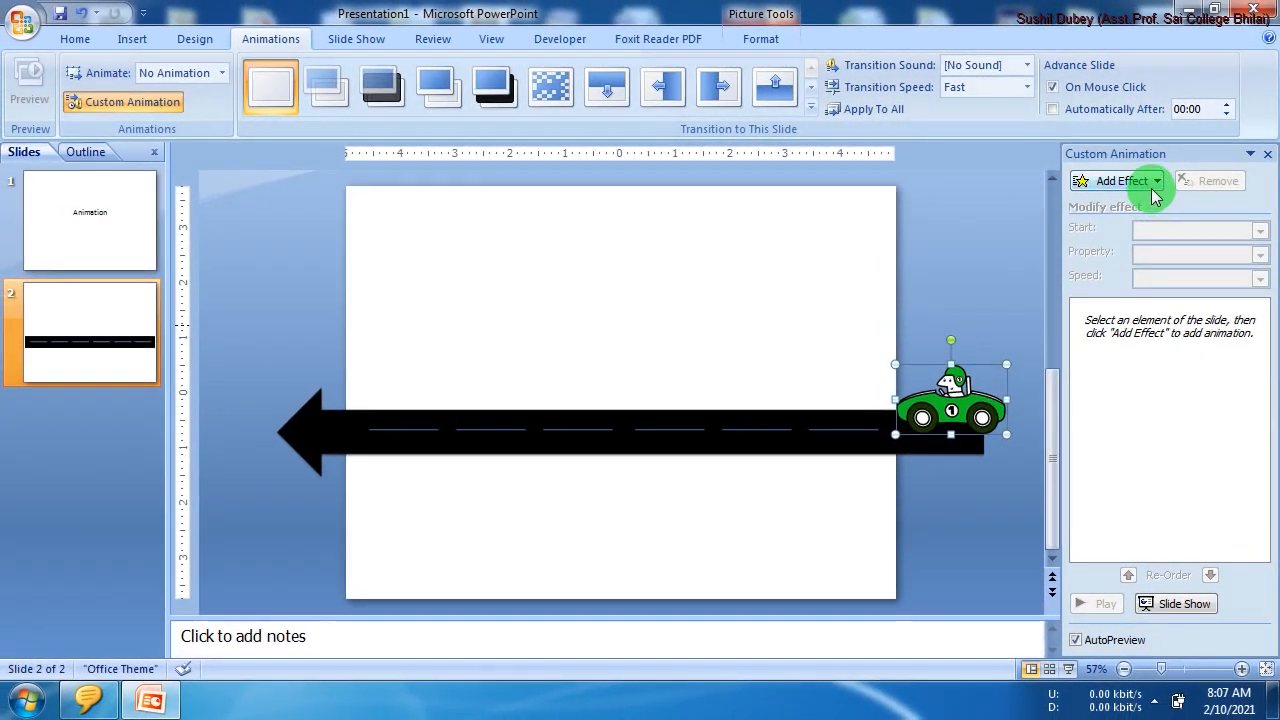
{"action": "left_click", "coordinate": [1155, 183]}
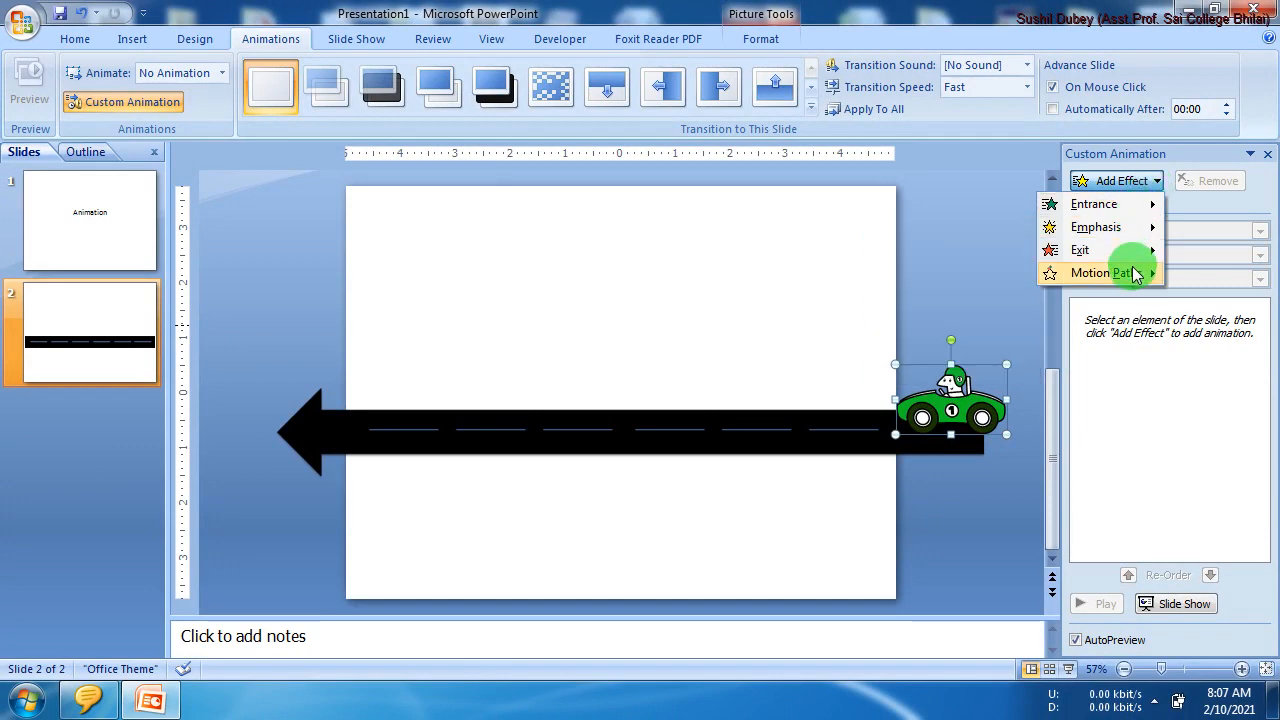
{"action": "mouse_move", "coordinate": [1142, 280]}
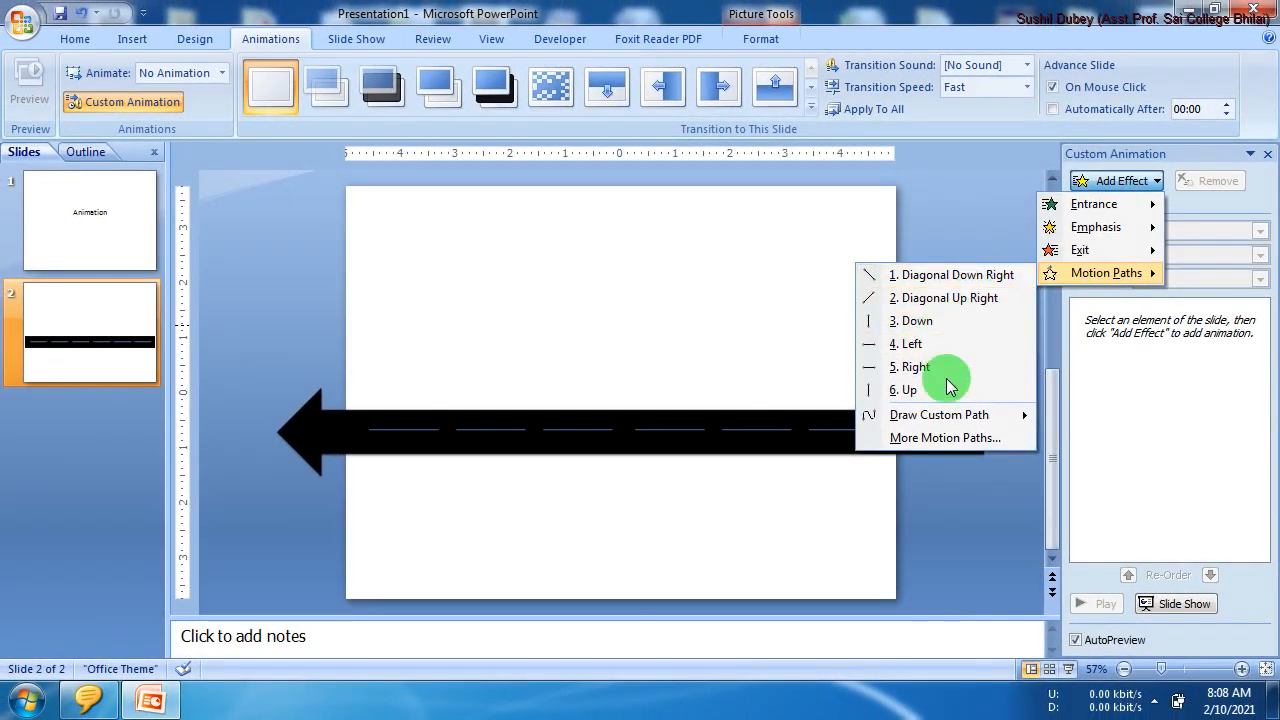
{"action": "mouse_move", "coordinate": [946, 420]}
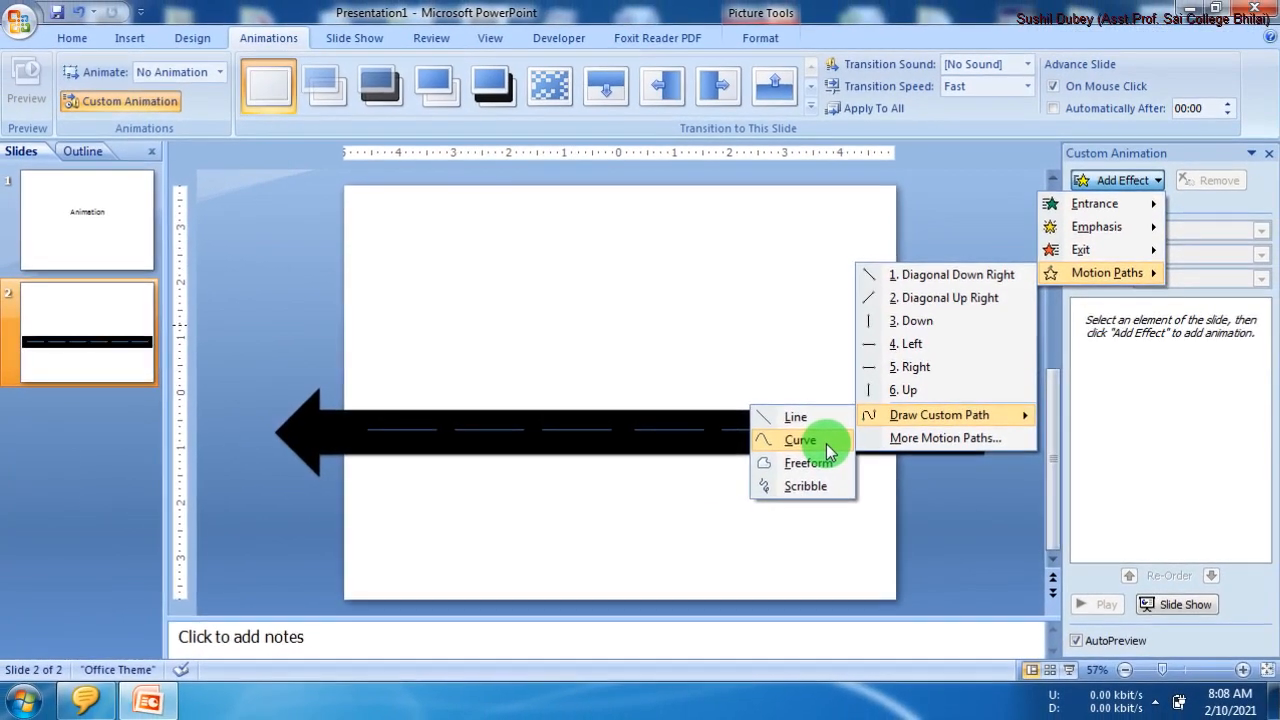
{"action": "left_click", "coordinate": [645, 360]}
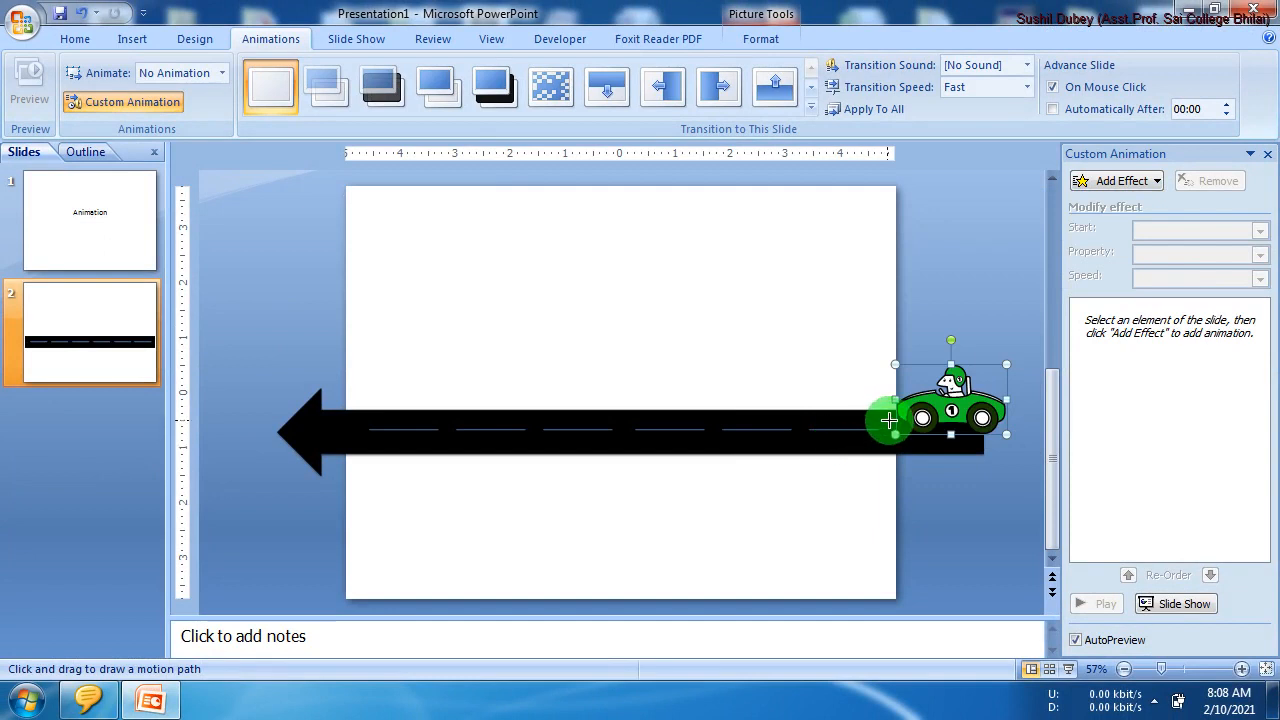
{"action": "left_click", "coordinate": [892, 418]}
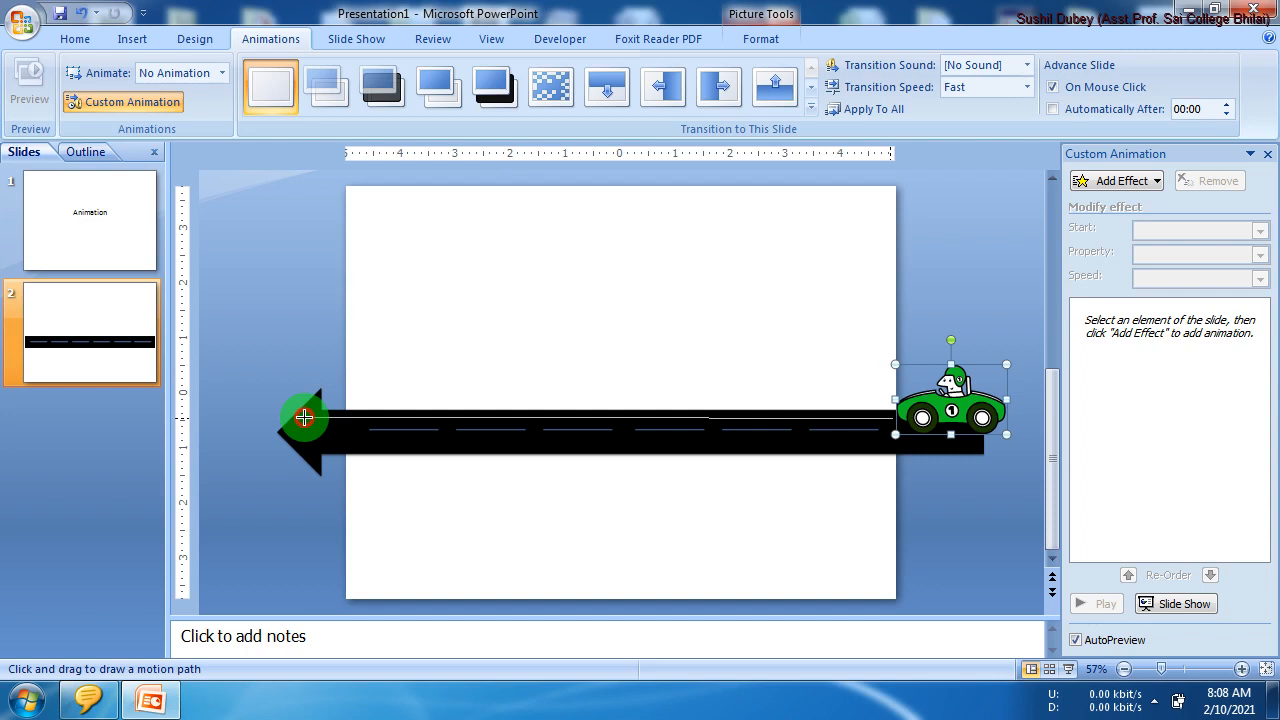
{"action": "left_click_drag", "start_coordinate": [304, 417], "coordinate": [278, 417]}
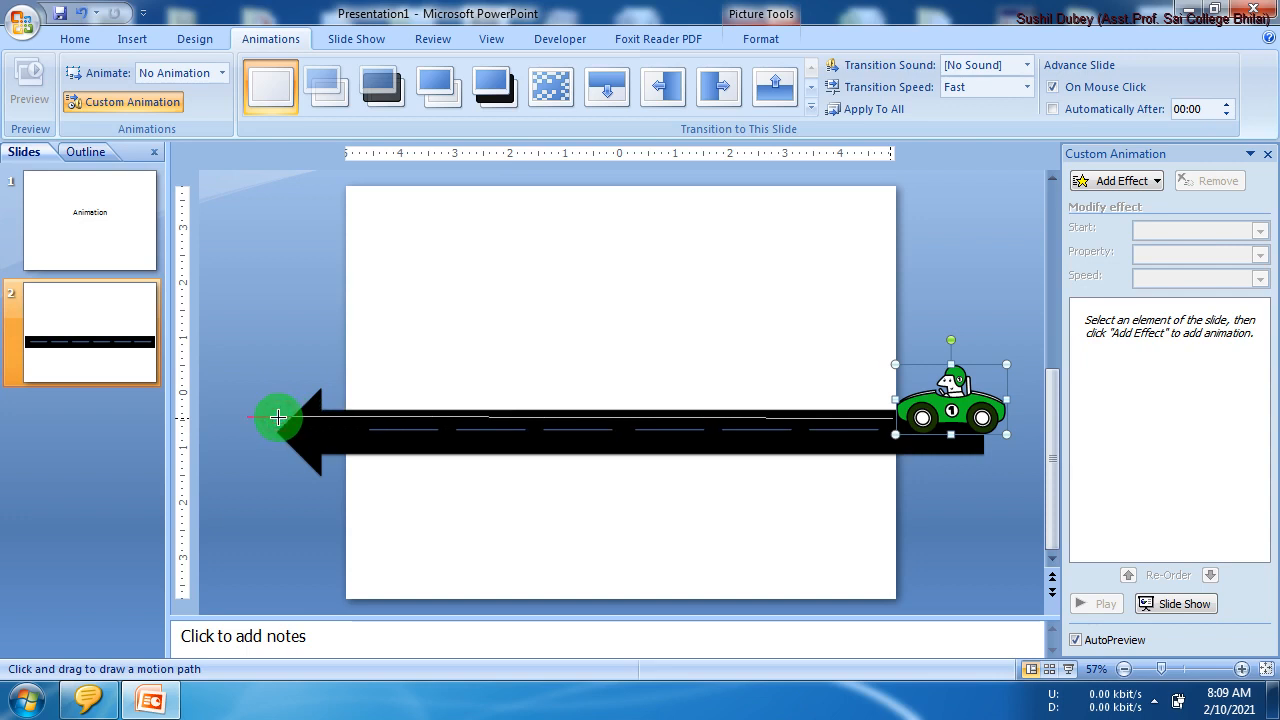
{"action": "left_click_drag", "start_coordinate": [278, 417], "coordinate": [318, 470]}
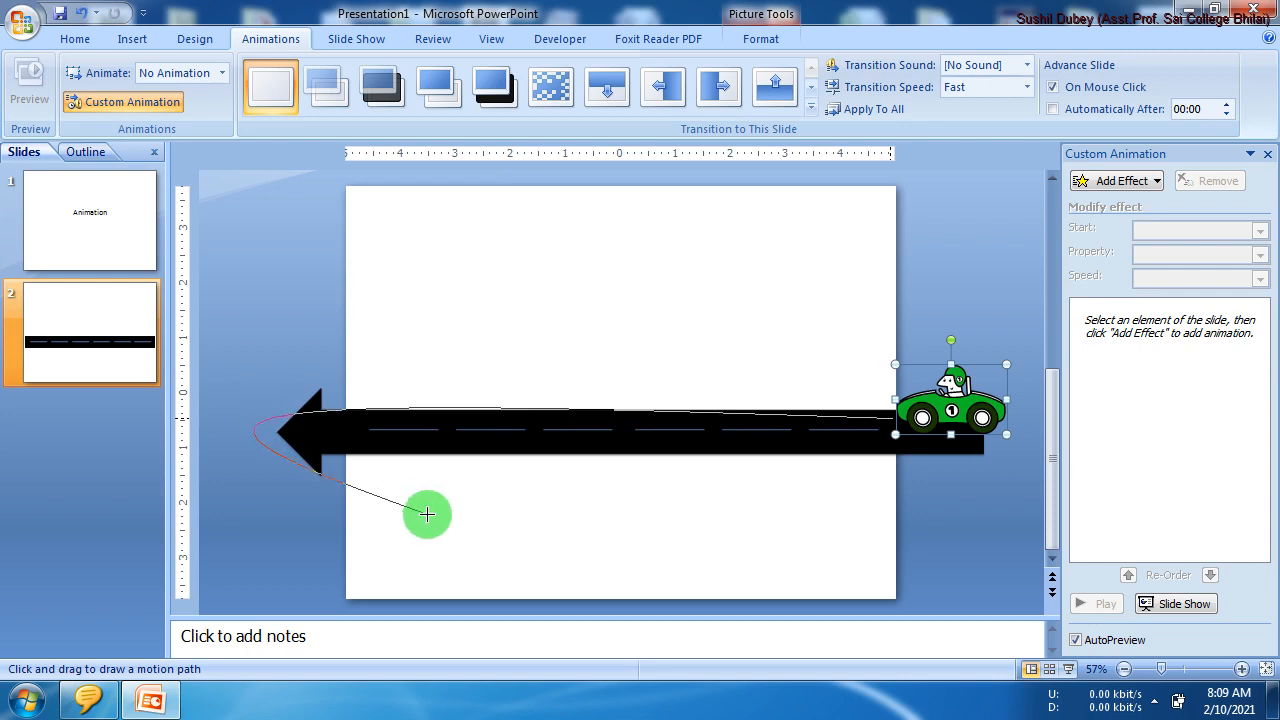
{"action": "double_click", "coordinate": [300, 416]}
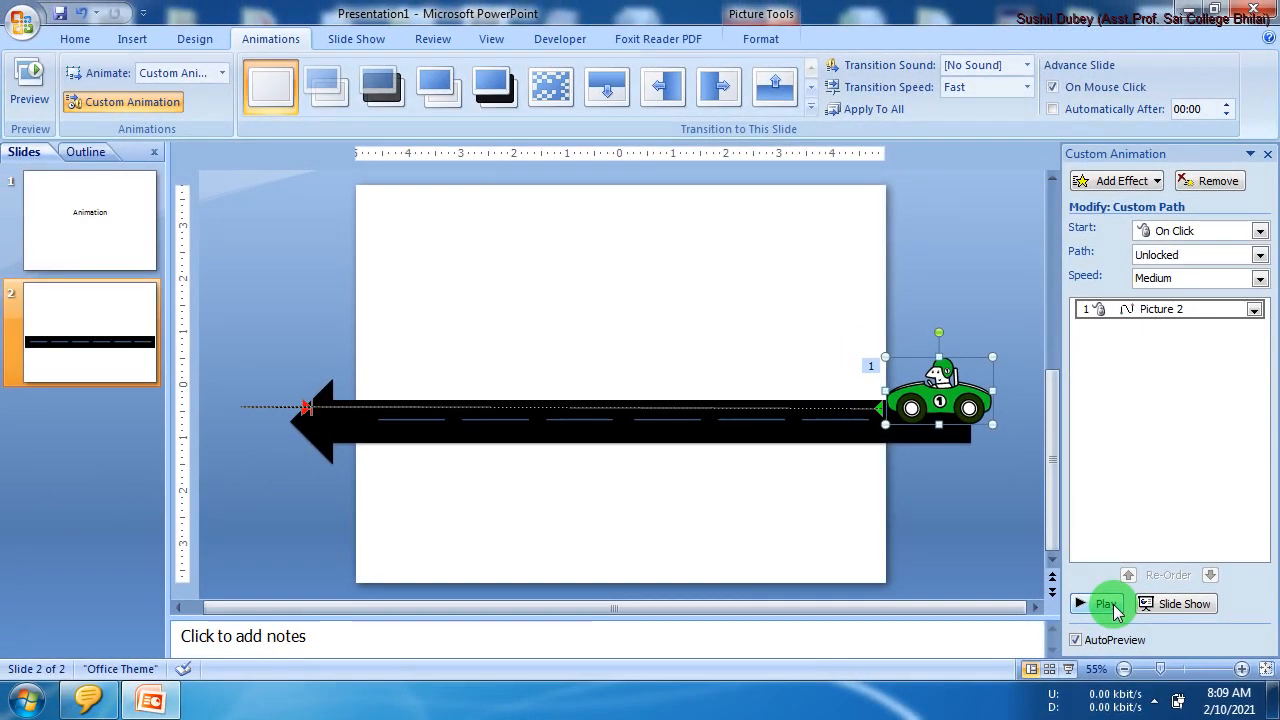
{"action": "left_click", "coordinate": [1107, 604]}
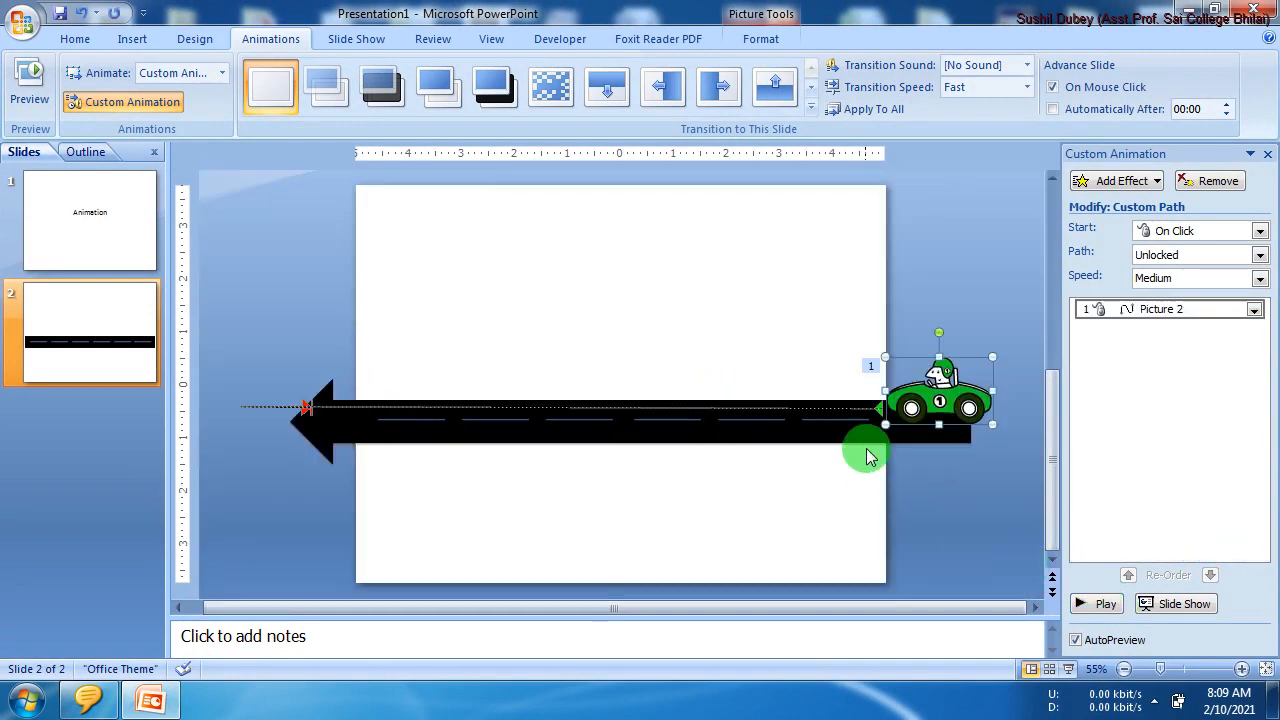
{"action": "left_click", "coordinate": [855, 425]}
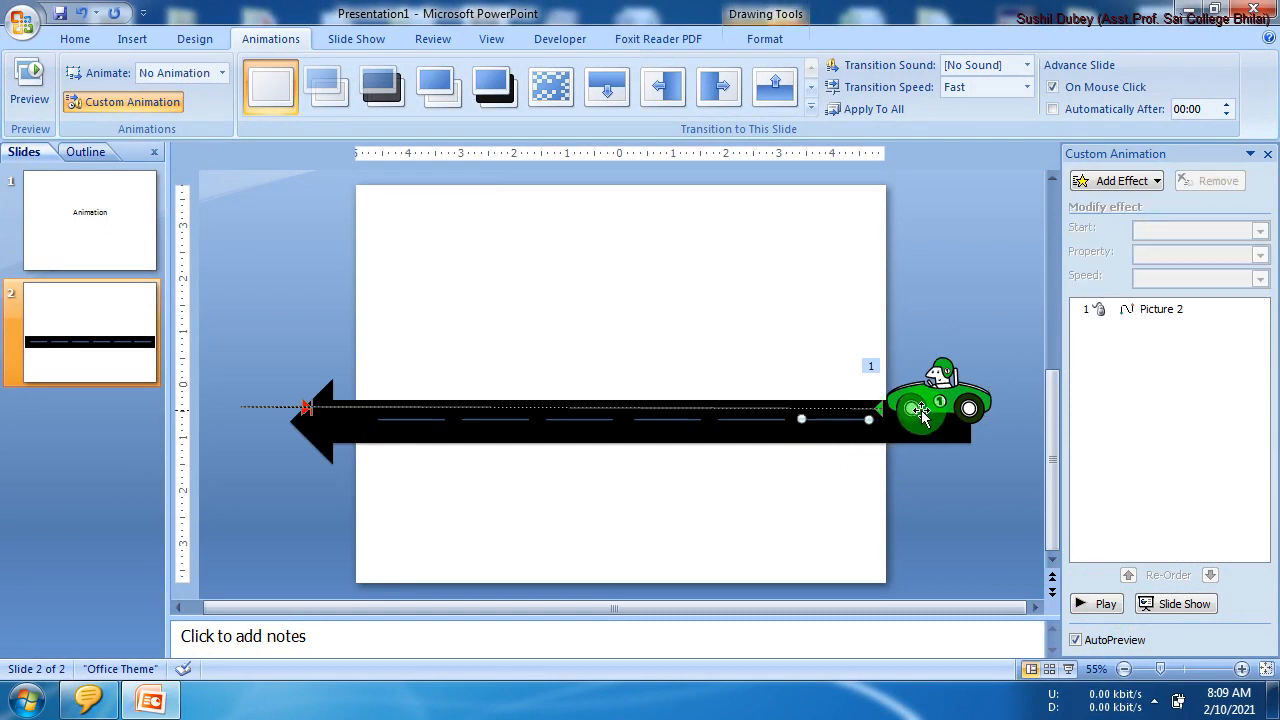
{"action": "left_click", "coordinate": [920, 413]}
{"action": "right_click", "coordinate": [920, 413]}
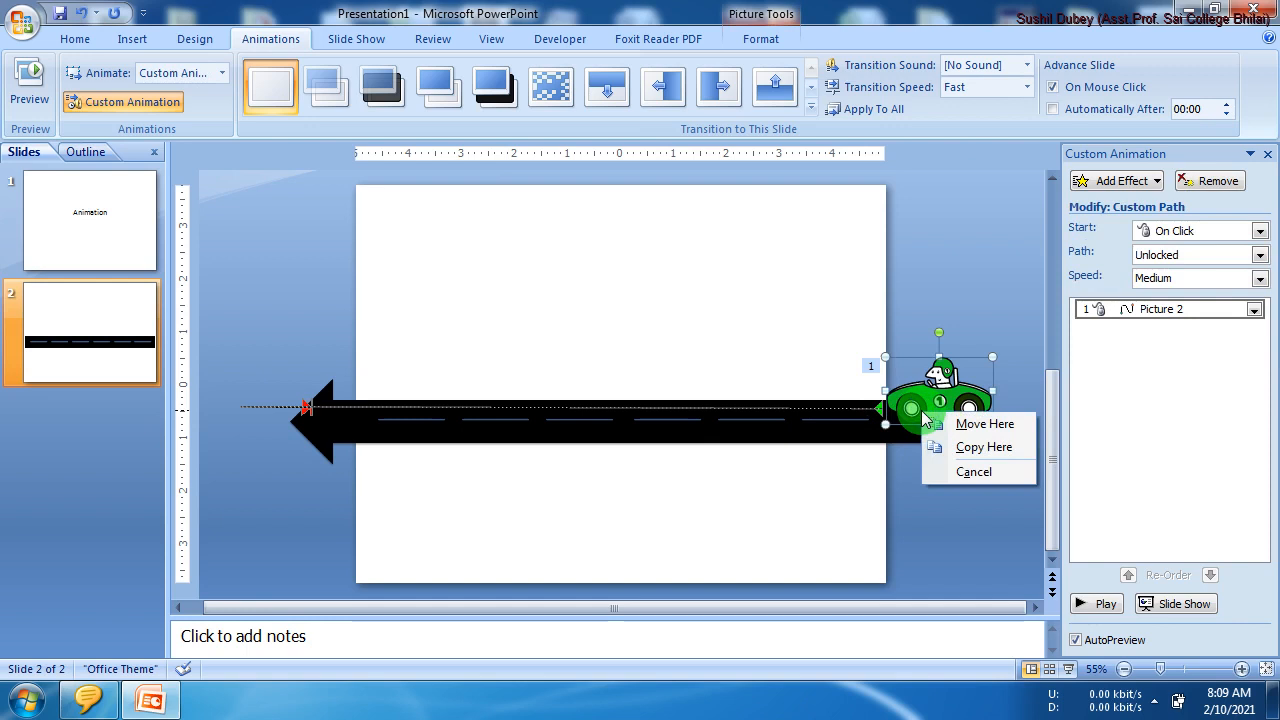
{"action": "left_click", "coordinate": [811, 421]}
{"action": "left_click", "coordinate": [814, 421]}
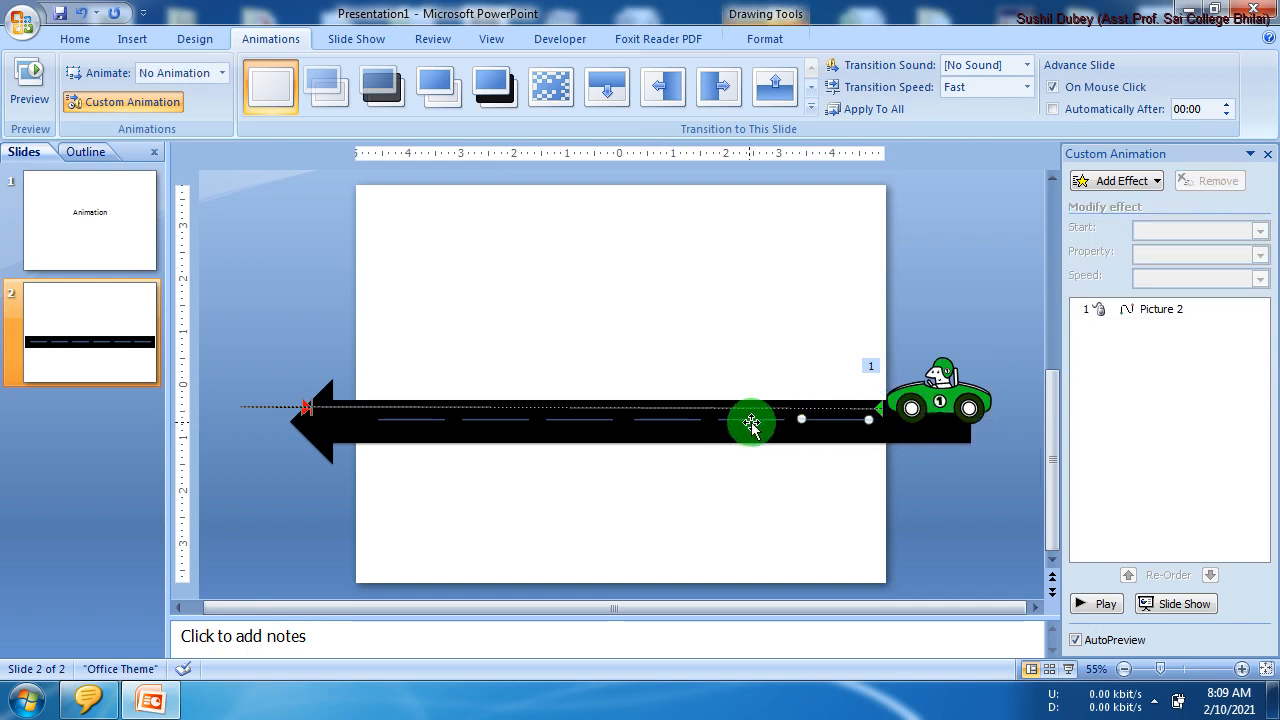
{"action": "left_click_drag", "start_coordinate": [748, 427], "coordinate": [429, 423]}
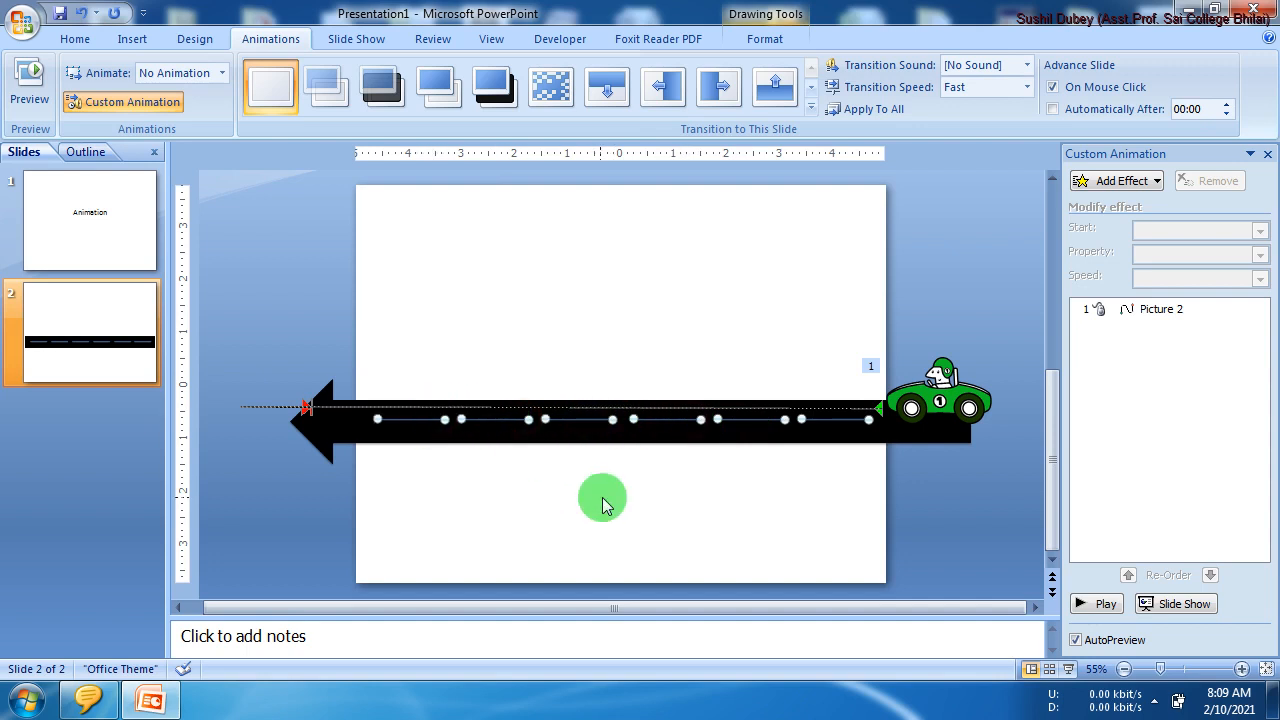
{"action": "left_click", "coordinate": [603, 500]}
Step: Raise the car with its motion path in small moves until its wheels rest on the road's upper edge, previewing the animation in between
{"action": "left_click", "coordinate": [920, 410]}
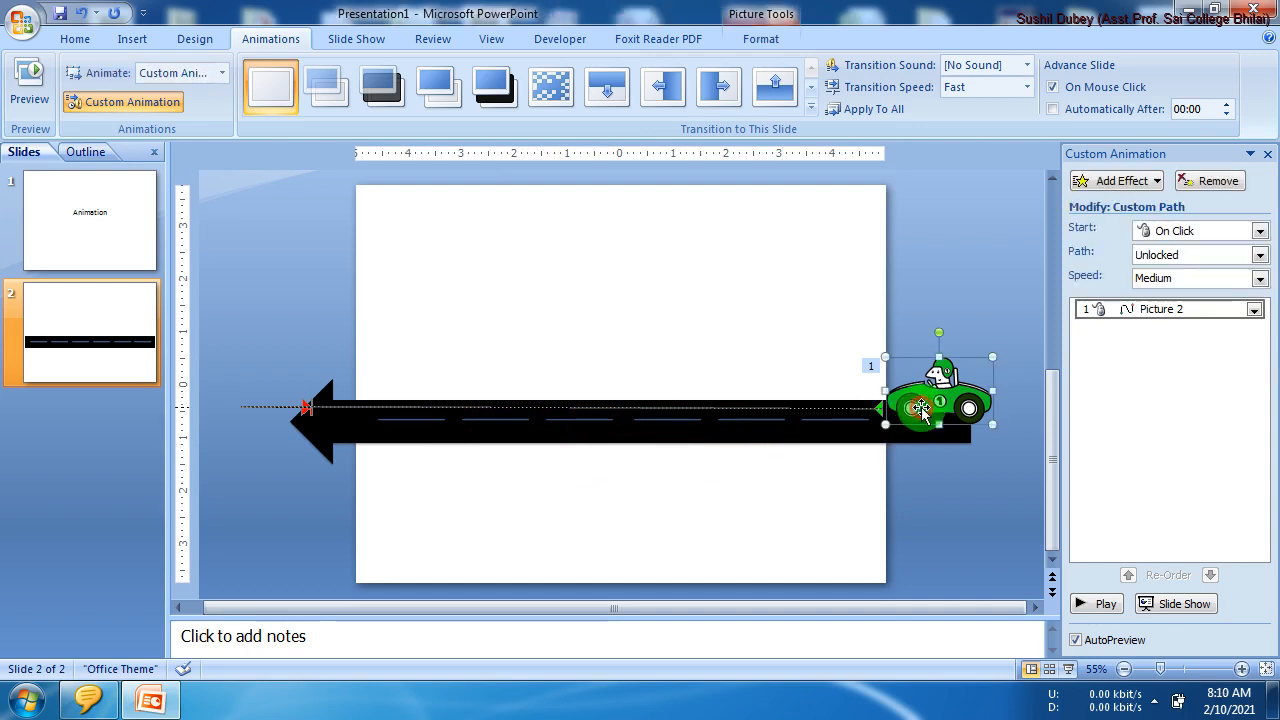
{"action": "left_click_drag", "start_coordinate": [920, 407], "coordinate": [920, 398]}
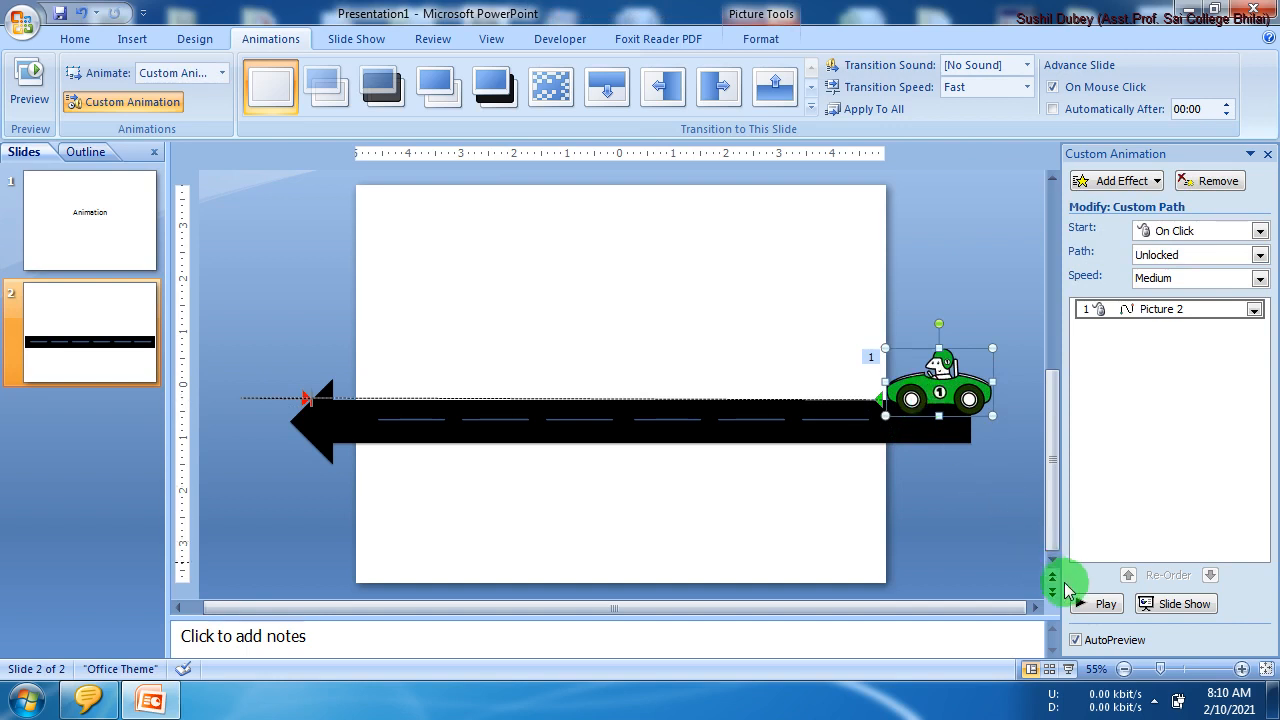
{"action": "left_click", "coordinate": [1095, 603]}
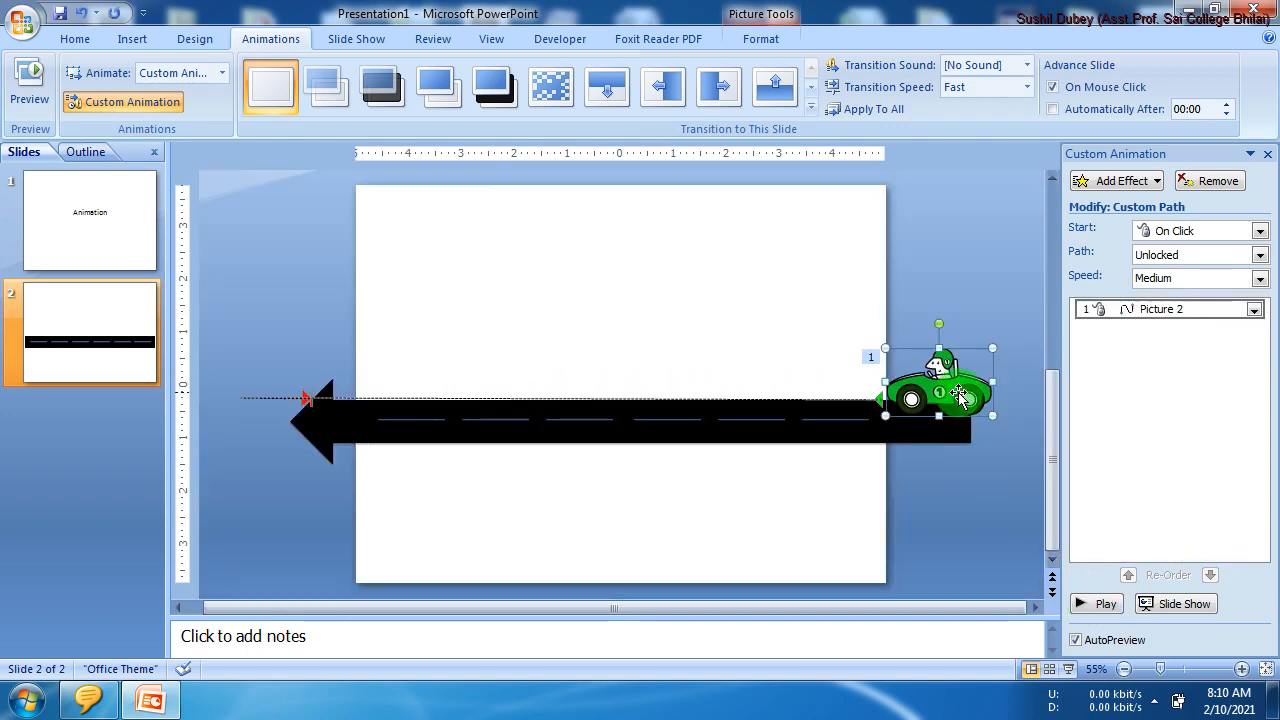
{"action": "left_click_drag", "start_coordinate": [958, 393], "coordinate": [958, 380]}
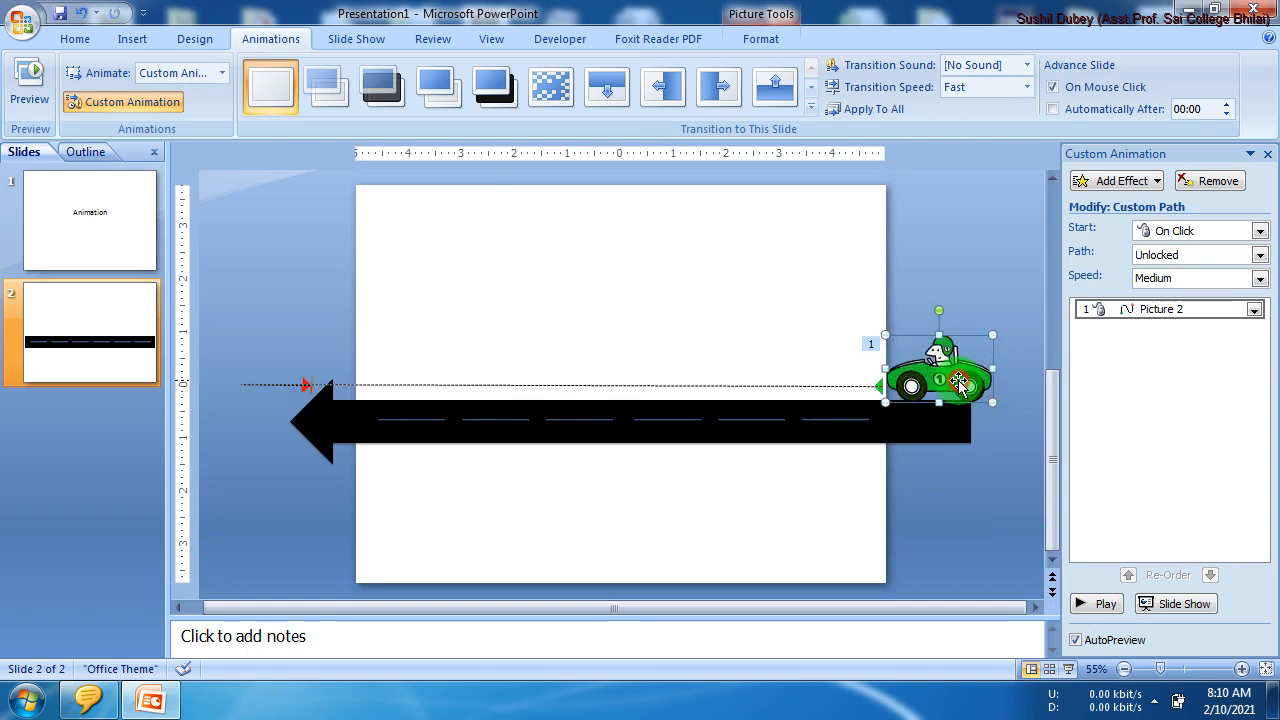
Step: Preview the car's motion path and set its speed to Very Slow
{"action": "left_click", "coordinate": [1095, 604]}
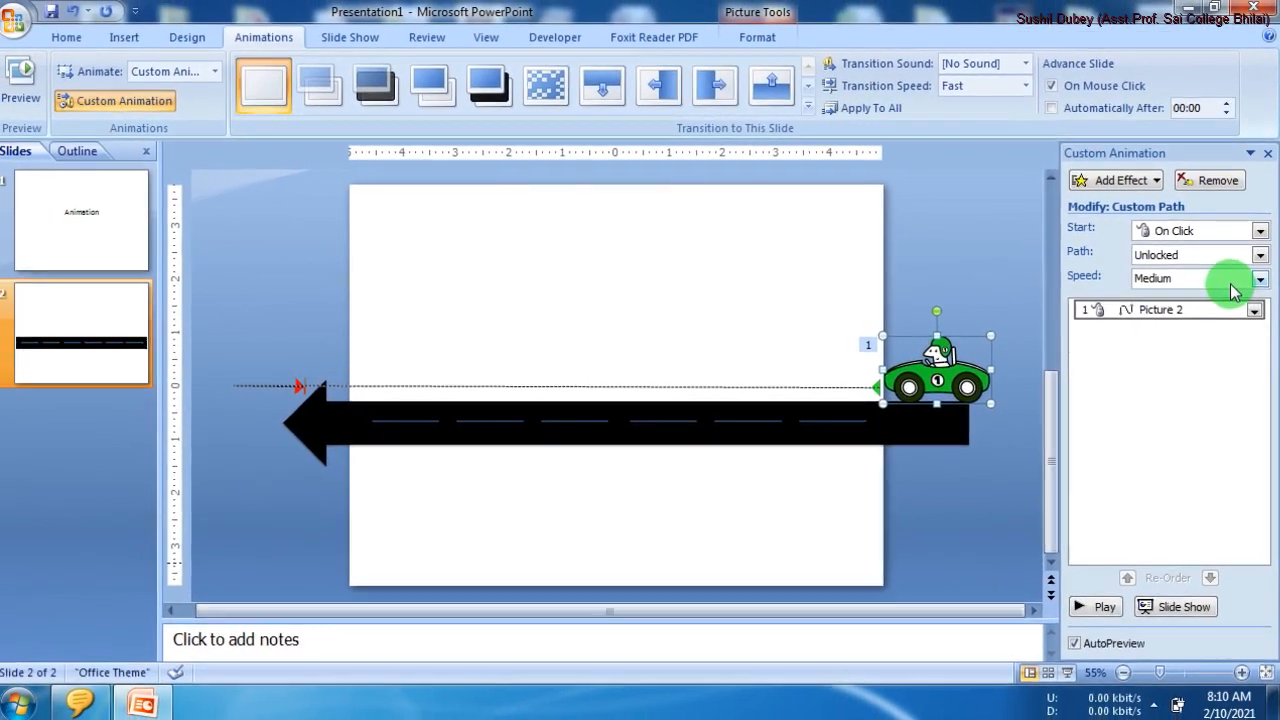
{"action": "left_click", "coordinate": [1180, 350]}
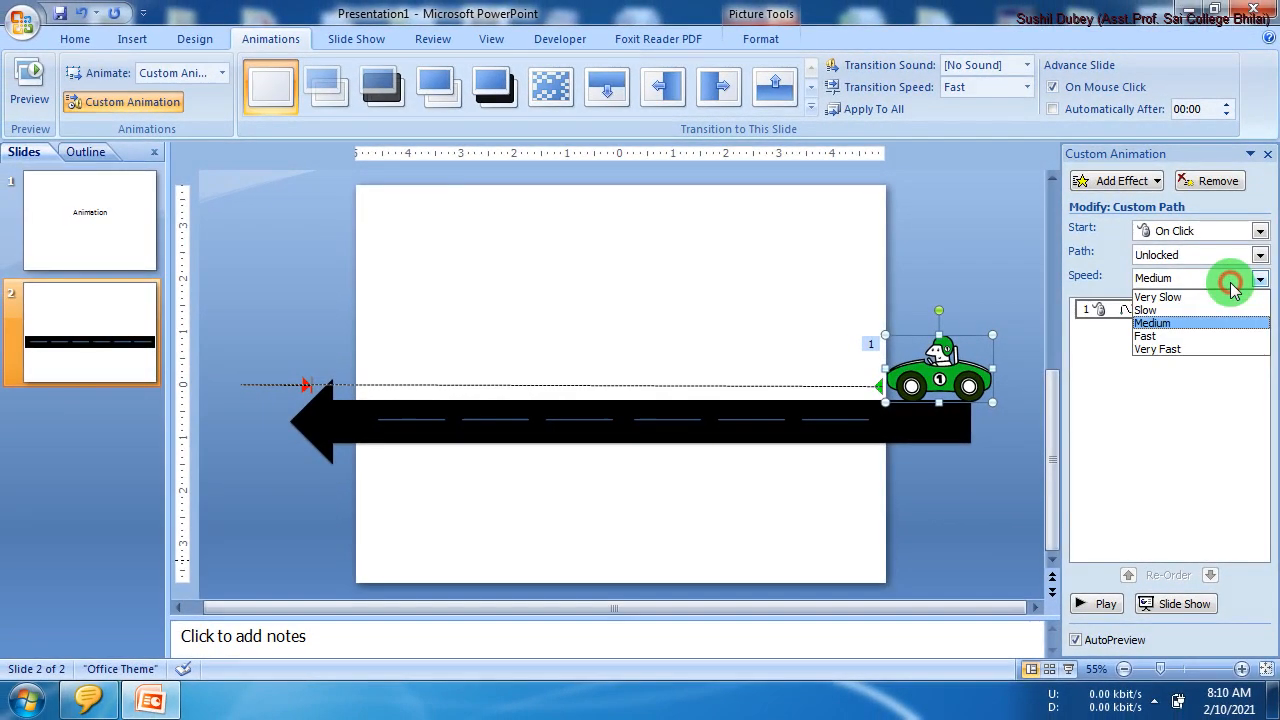
{"action": "left_click", "coordinate": [1158, 297]}
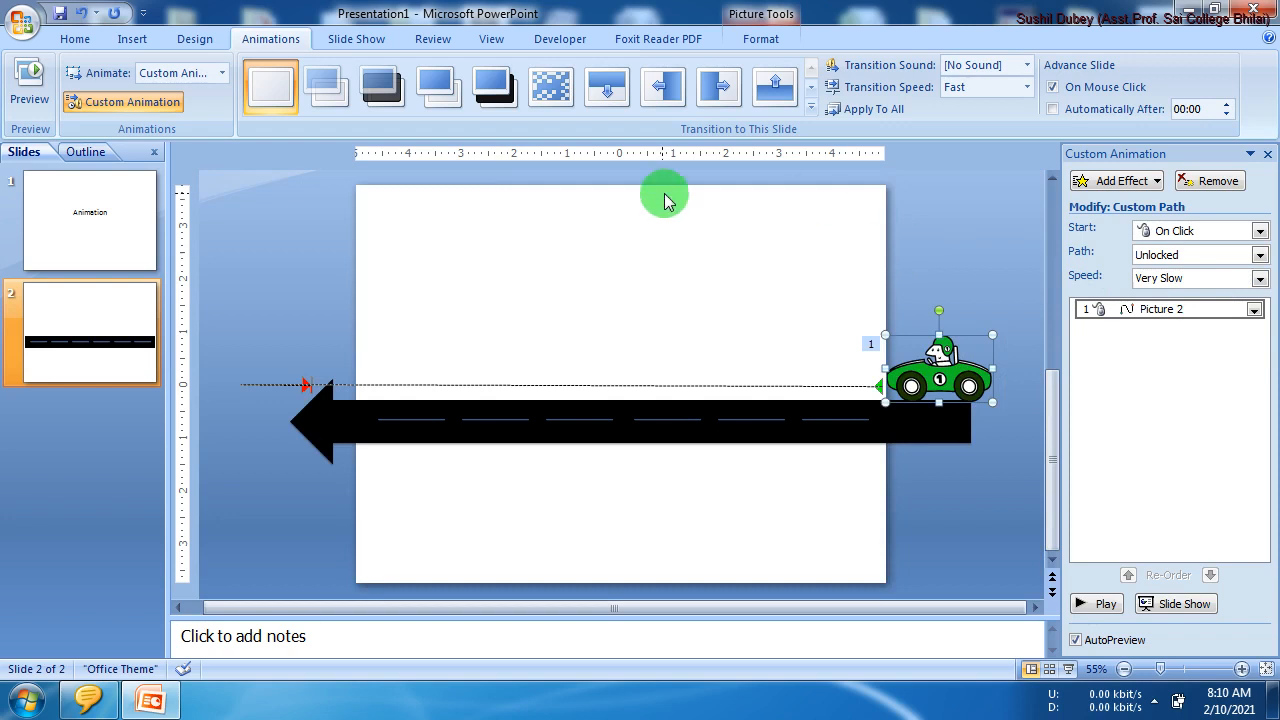
Step: Search the clip art for "tree" and insert the green fir tree on the slide
{"action": "left_click", "coordinate": [132, 39]}
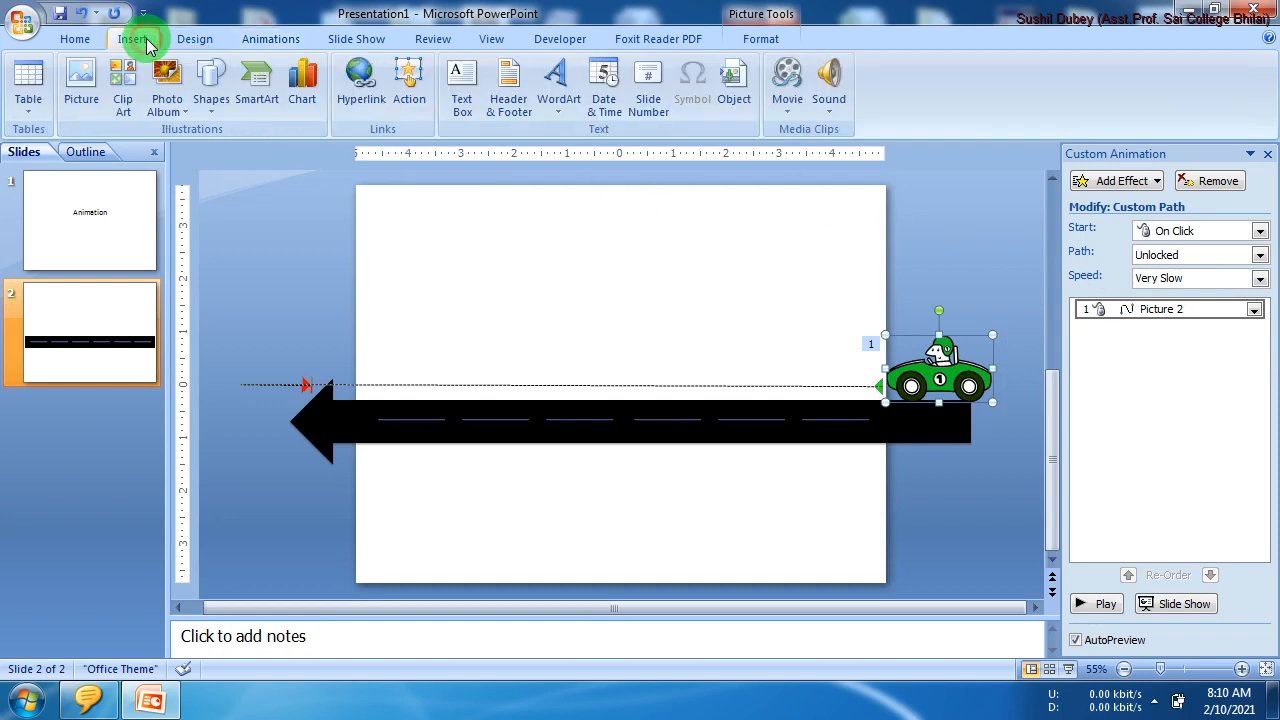
{"action": "left_click", "coordinate": [123, 82]}
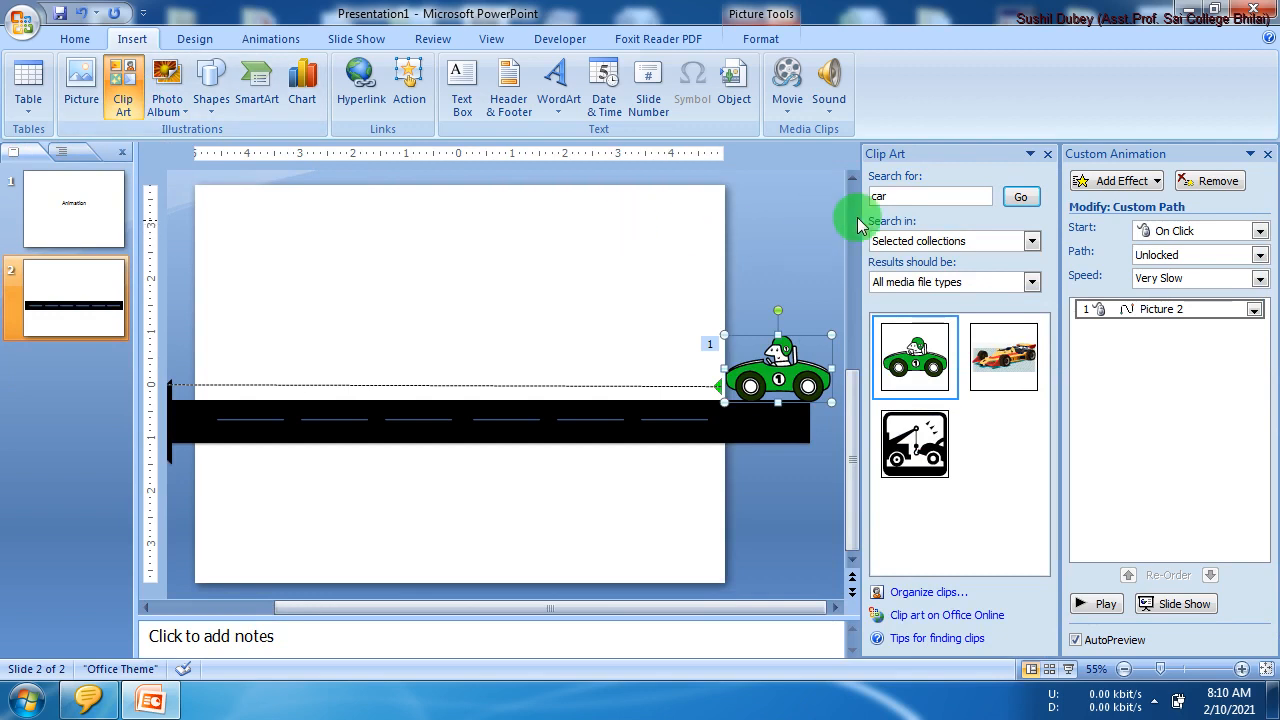
{"action": "left_click", "coordinate": [899, 198]}
{"action": "key", "text": "BackSpace"}
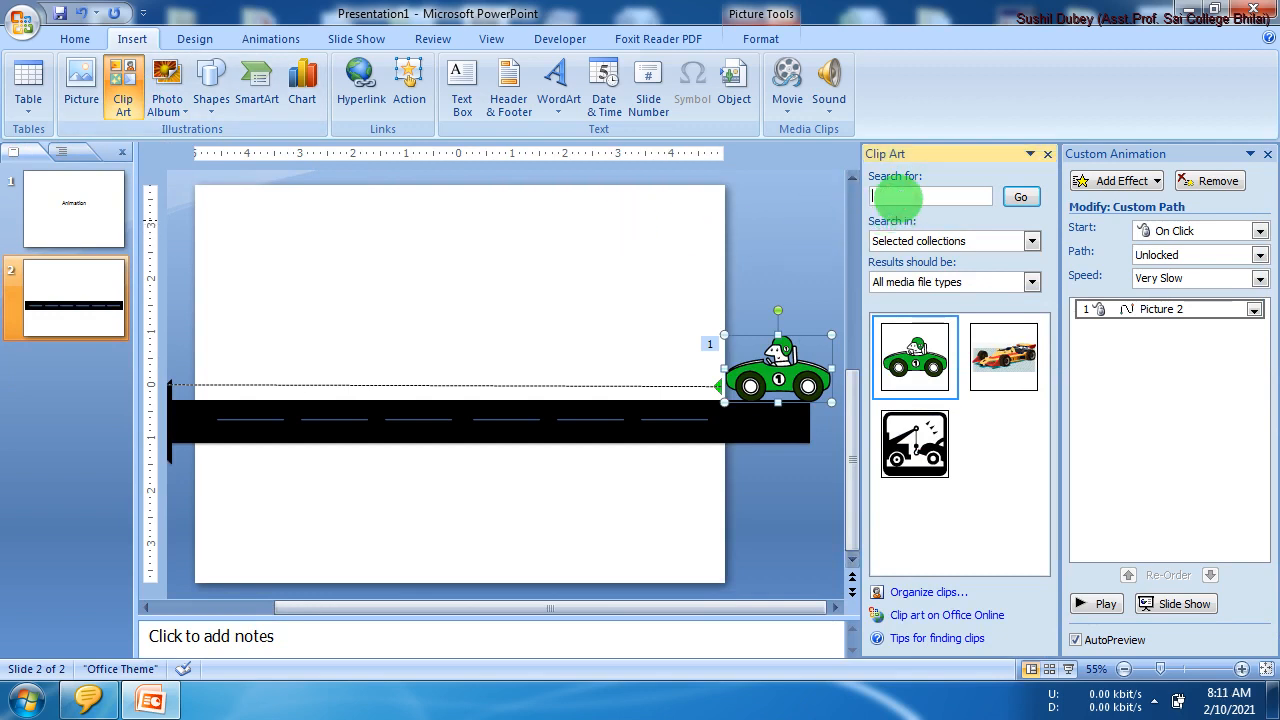
{"action": "type", "text": "tree"}
{"action": "left_click", "coordinate": [1020, 196]}
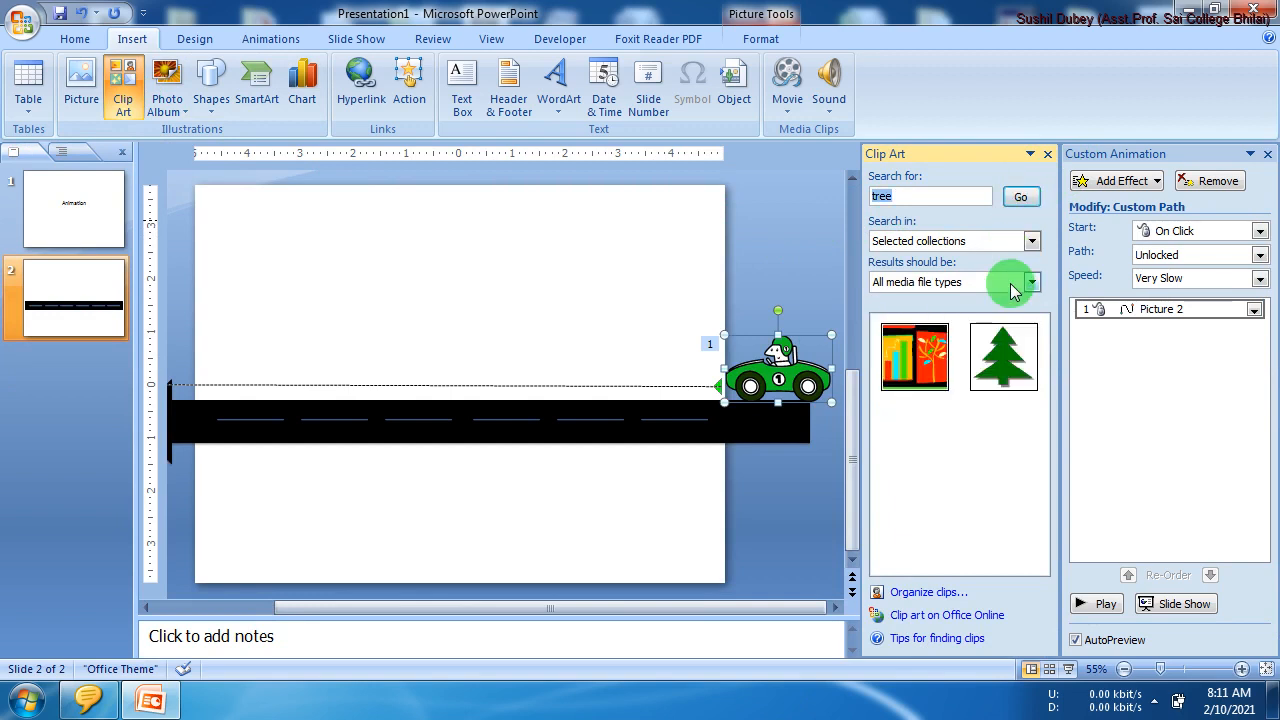
{"action": "left_click", "coordinate": [1003, 356]}
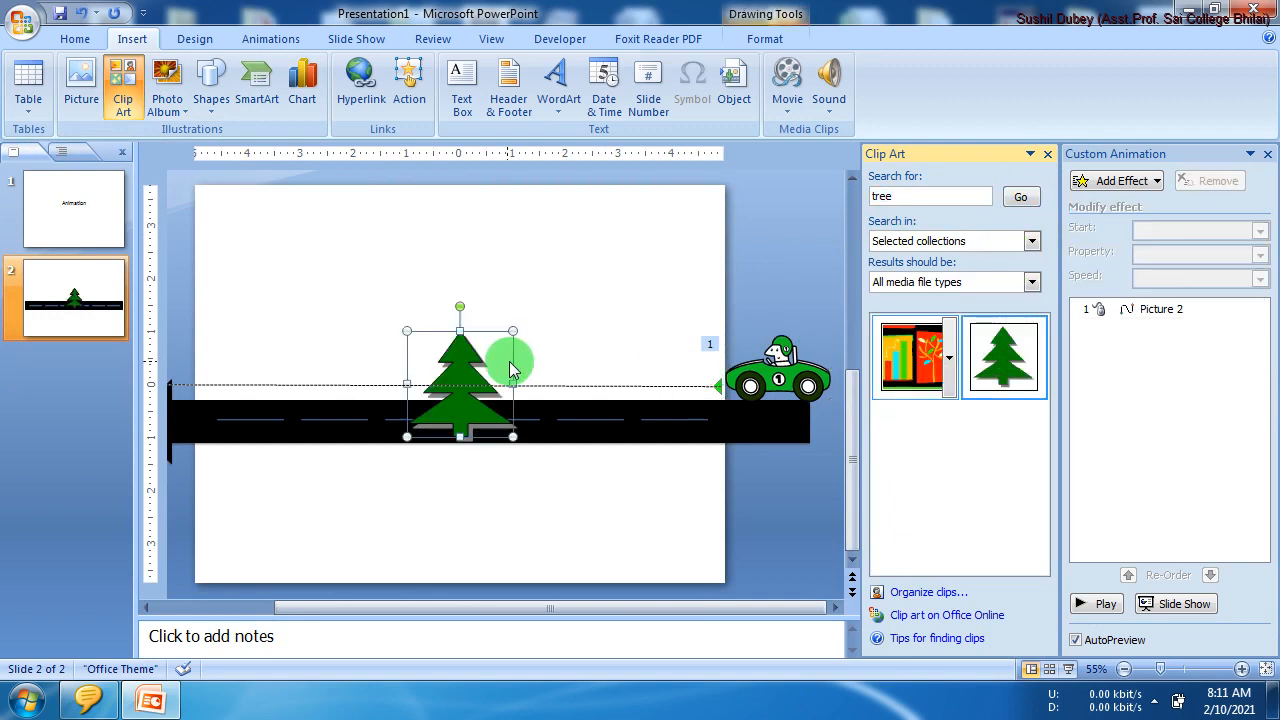
Step: Move the tree to the slide's left edge, standing on the road's upper edge, and preview the car's animation
{"action": "left_click", "coordinate": [469, 365]}
{"action": "left_click_drag", "start_coordinate": [469, 365], "coordinate": [262, 322]}
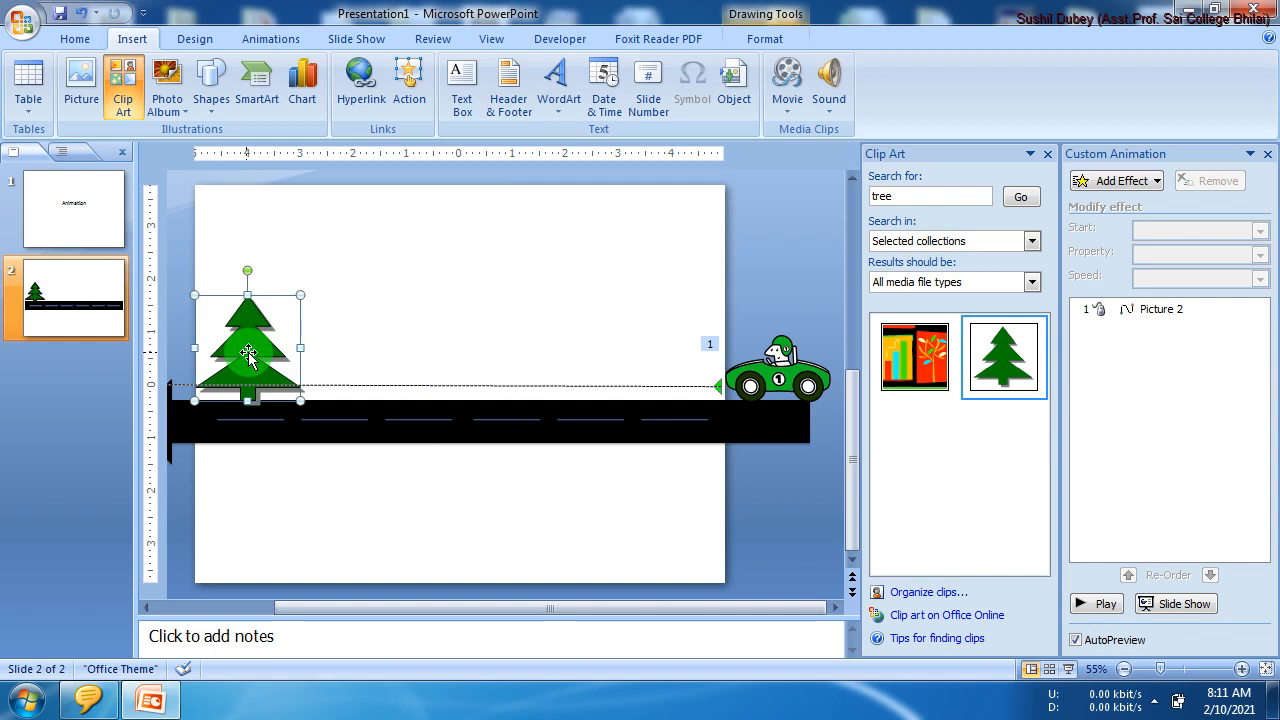
{"action": "left_click", "coordinate": [384, 289]}
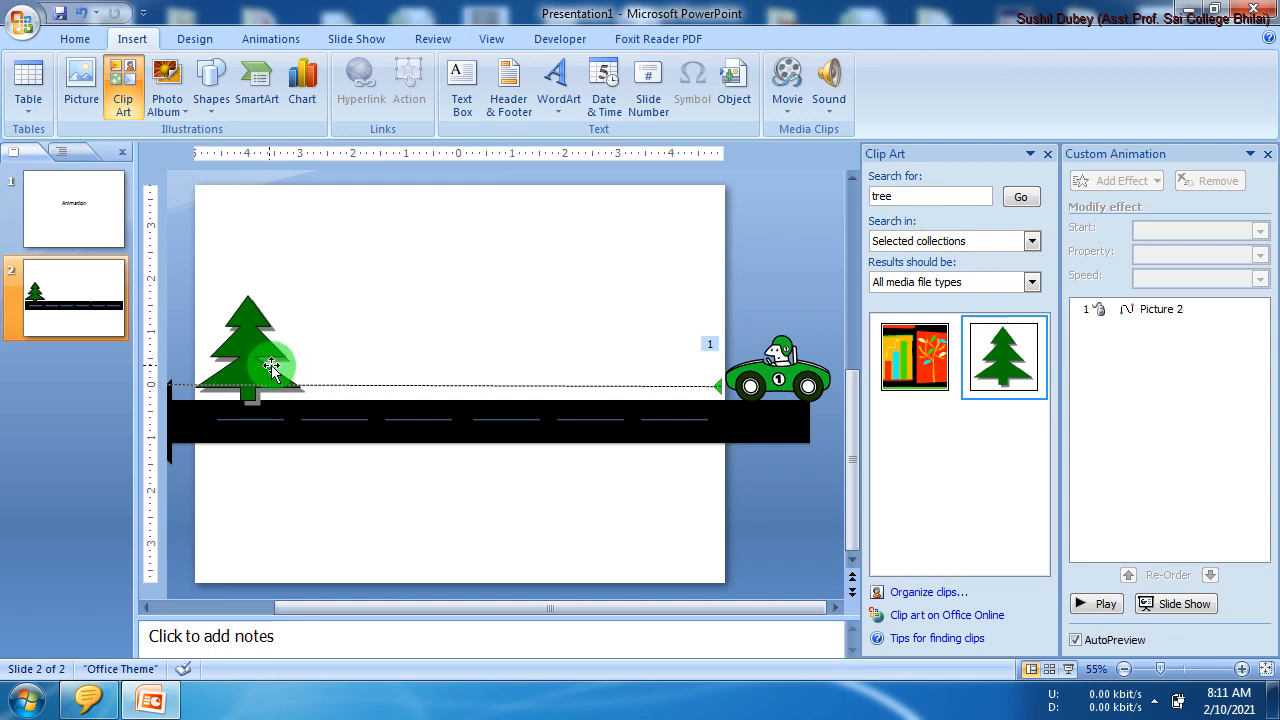
{"action": "left_click", "coordinate": [1105, 605]}
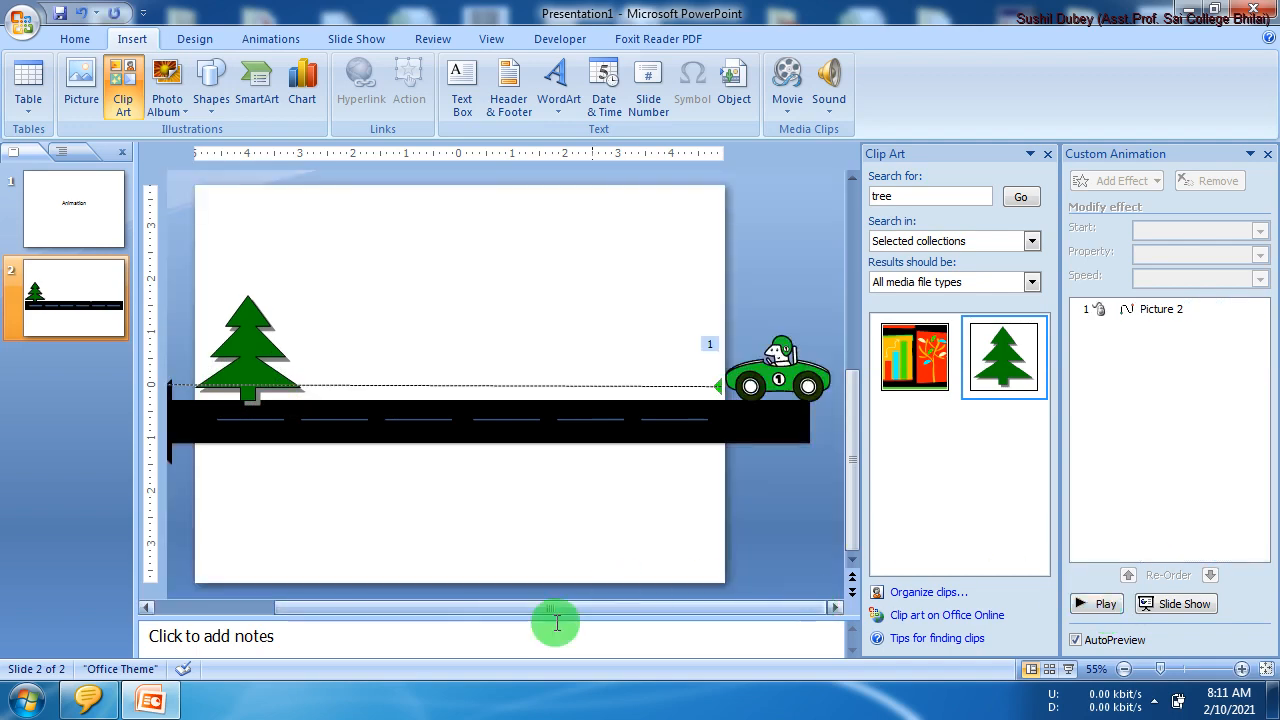
Step: Move the tree straight down so it overlaps the road with its trunk below the lower edge, and preview the animation
{"action": "left_click", "coordinate": [256, 366]}
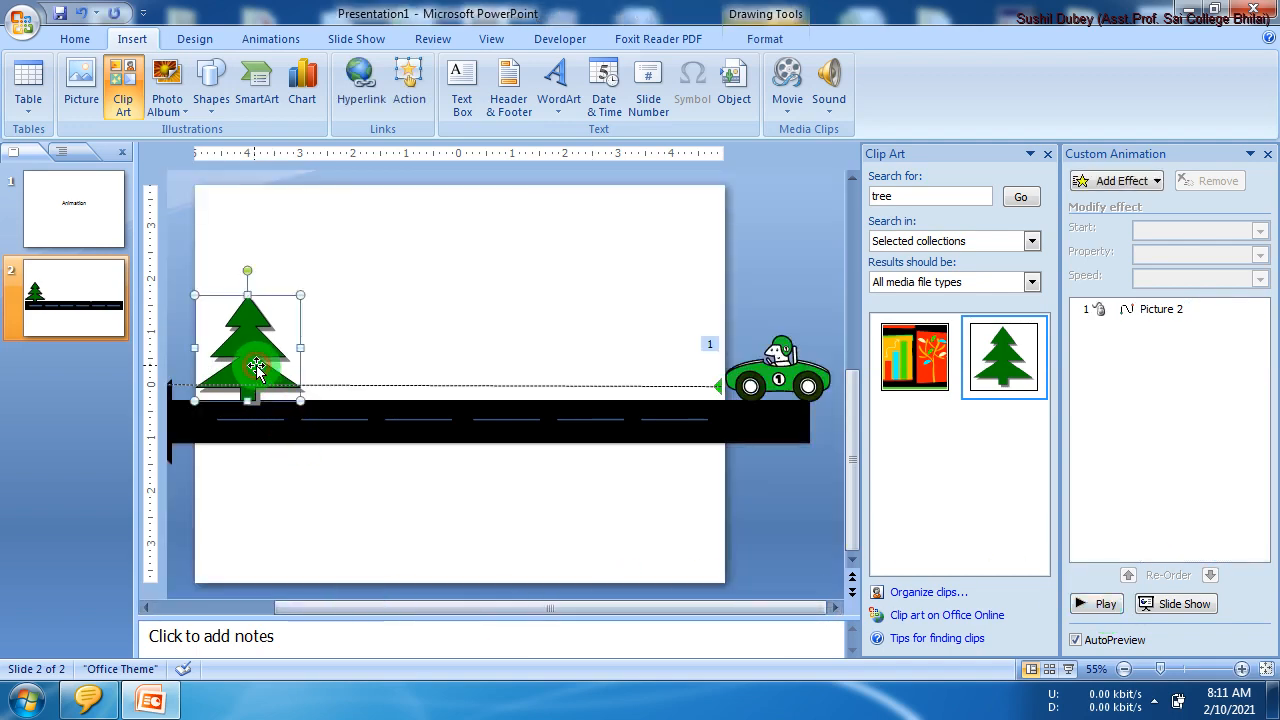
{"action": "left_click_drag", "start_coordinate": [256, 366], "coordinate": [247, 431]}
{"action": "left_click_drag", "start_coordinate": [246, 427], "coordinate": [250, 455]}
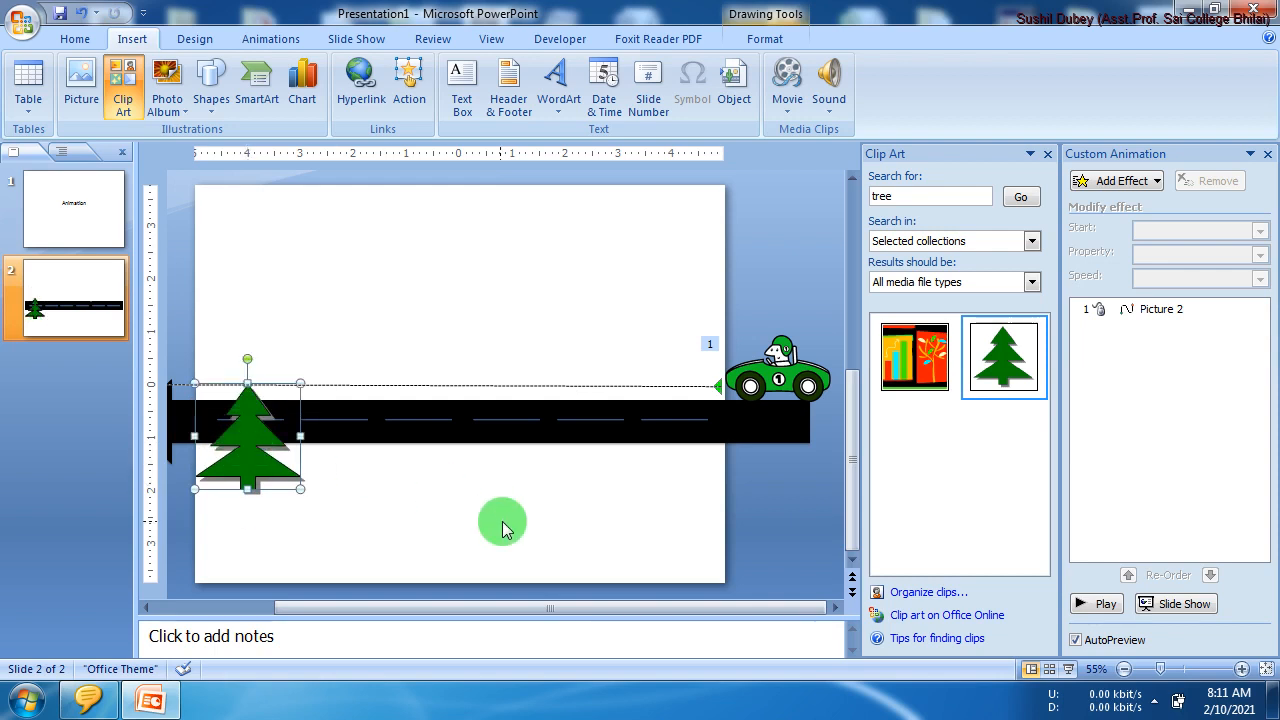
{"action": "left_click", "coordinate": [1105, 604]}
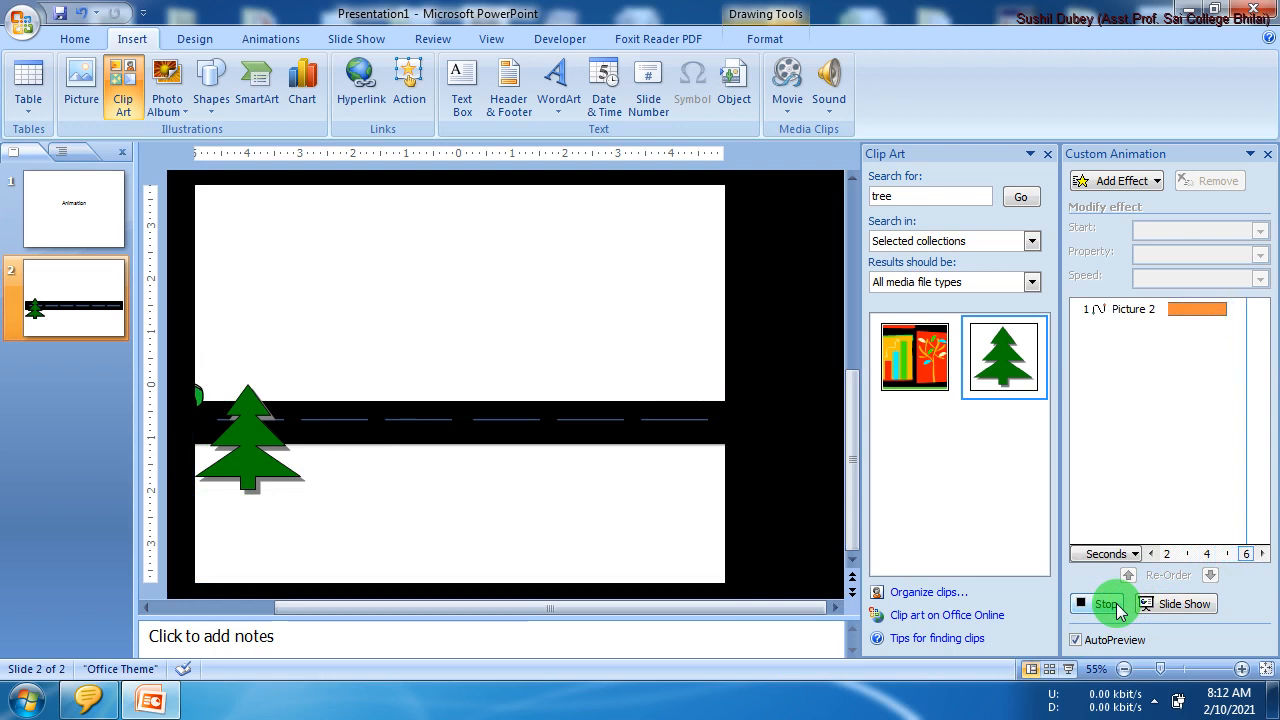
Step: Insert a second fir tree, stand it on the road's upper edge at mid-slide, and preview the animation
{"action": "left_click", "coordinate": [973, 364]}
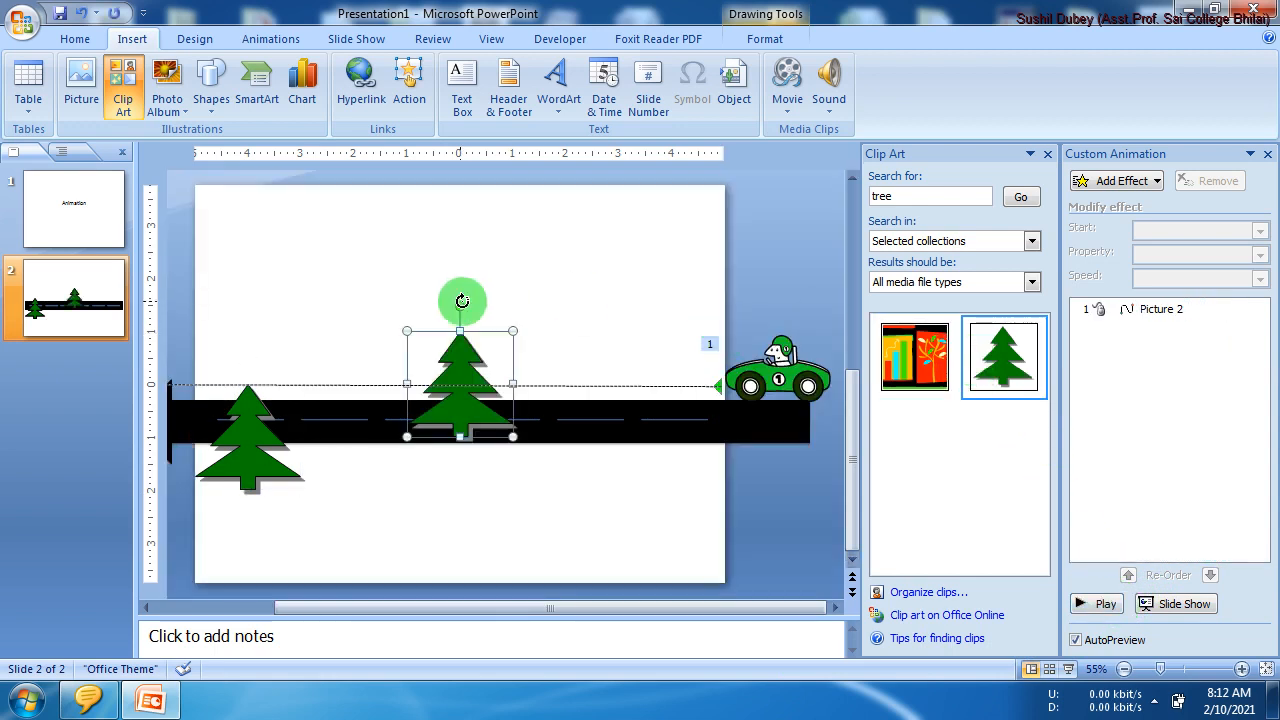
{"action": "left_click_drag", "start_coordinate": [463, 356], "coordinate": [466, 314]}
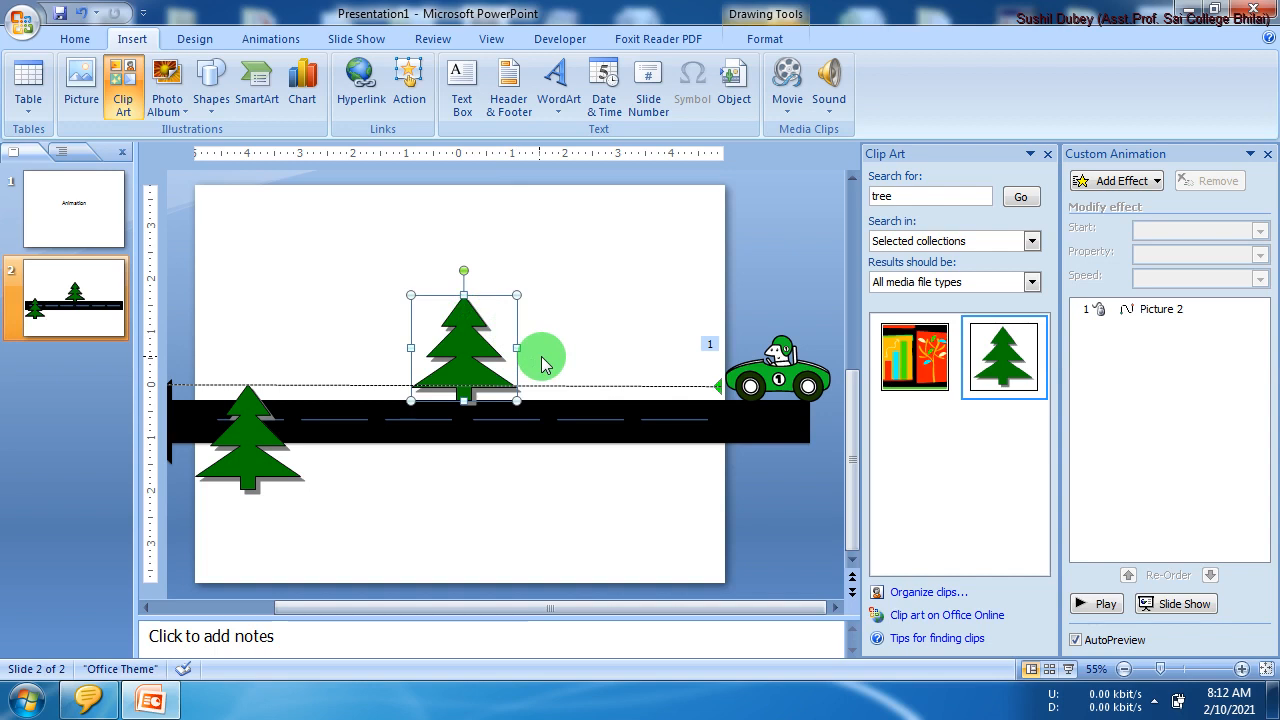
{"action": "left_click", "coordinate": [543, 362]}
{"action": "left_click", "coordinate": [1082, 610]}
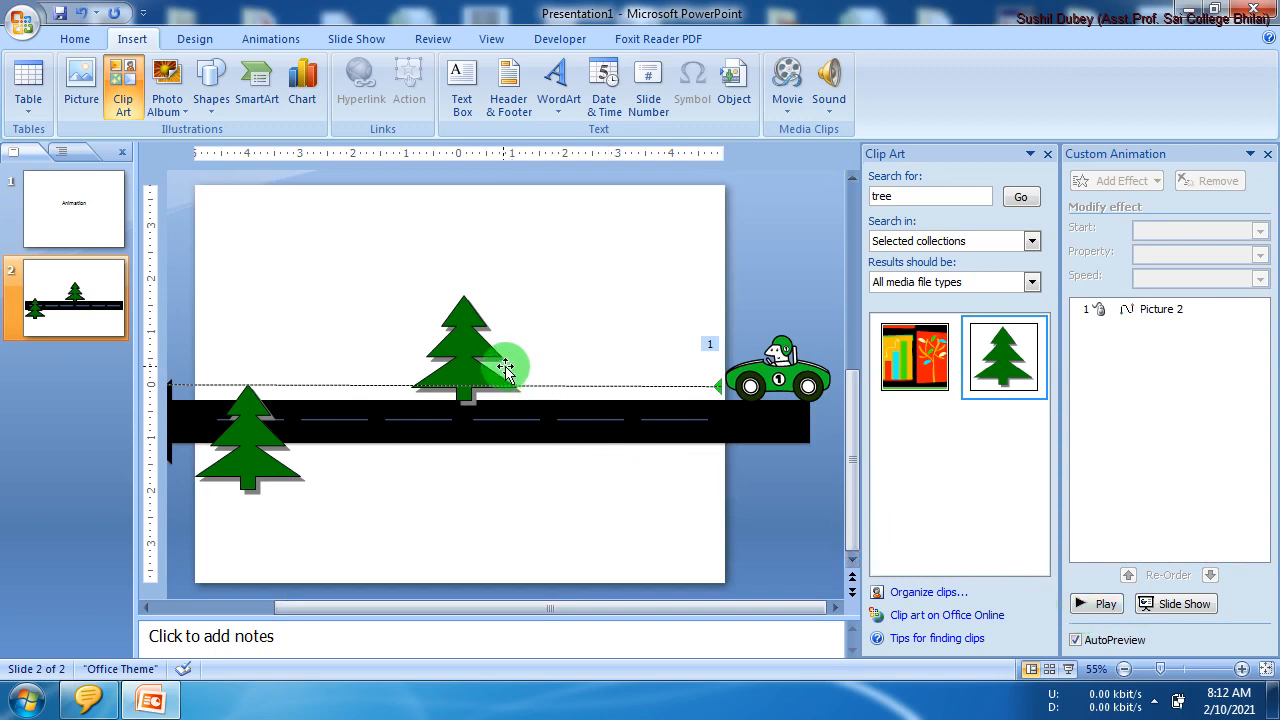
Step: Send the middle tree to the back and preview the car's animation
{"action": "left_click", "coordinate": [464, 360]}
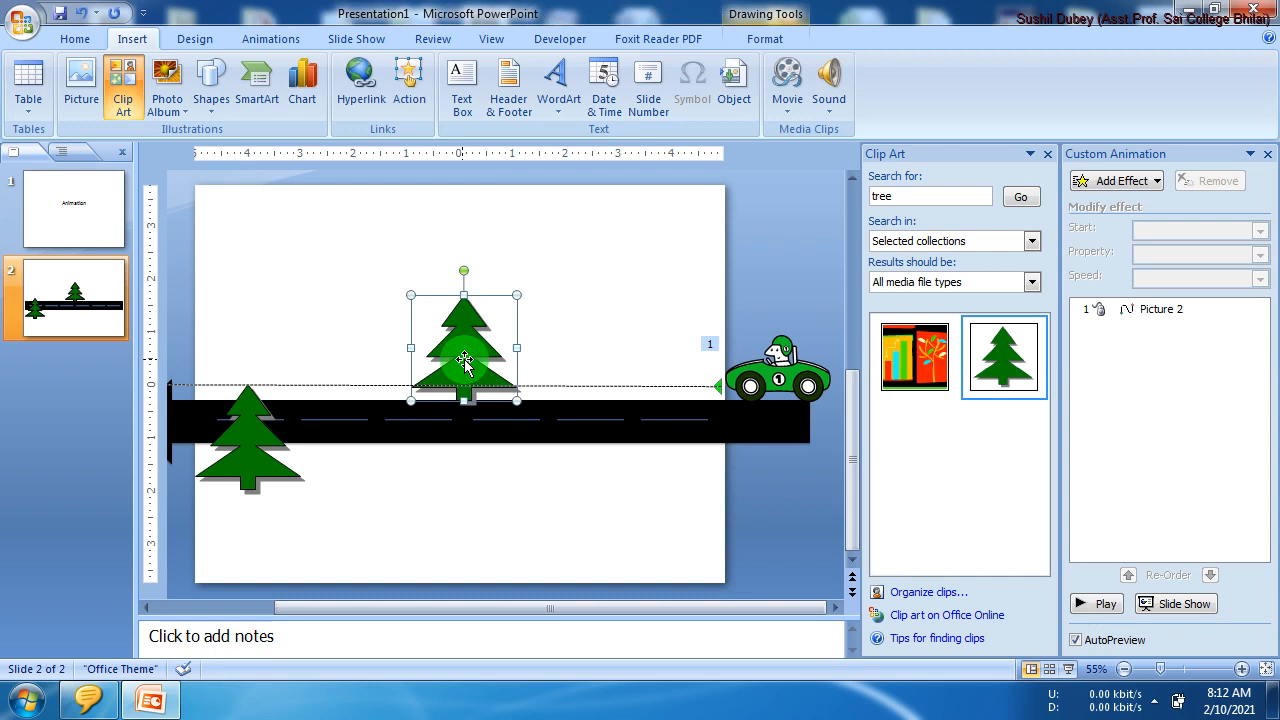
{"action": "right_click", "coordinate": [464, 360]}
{"action": "mouse_move", "coordinate": [500, 508]}
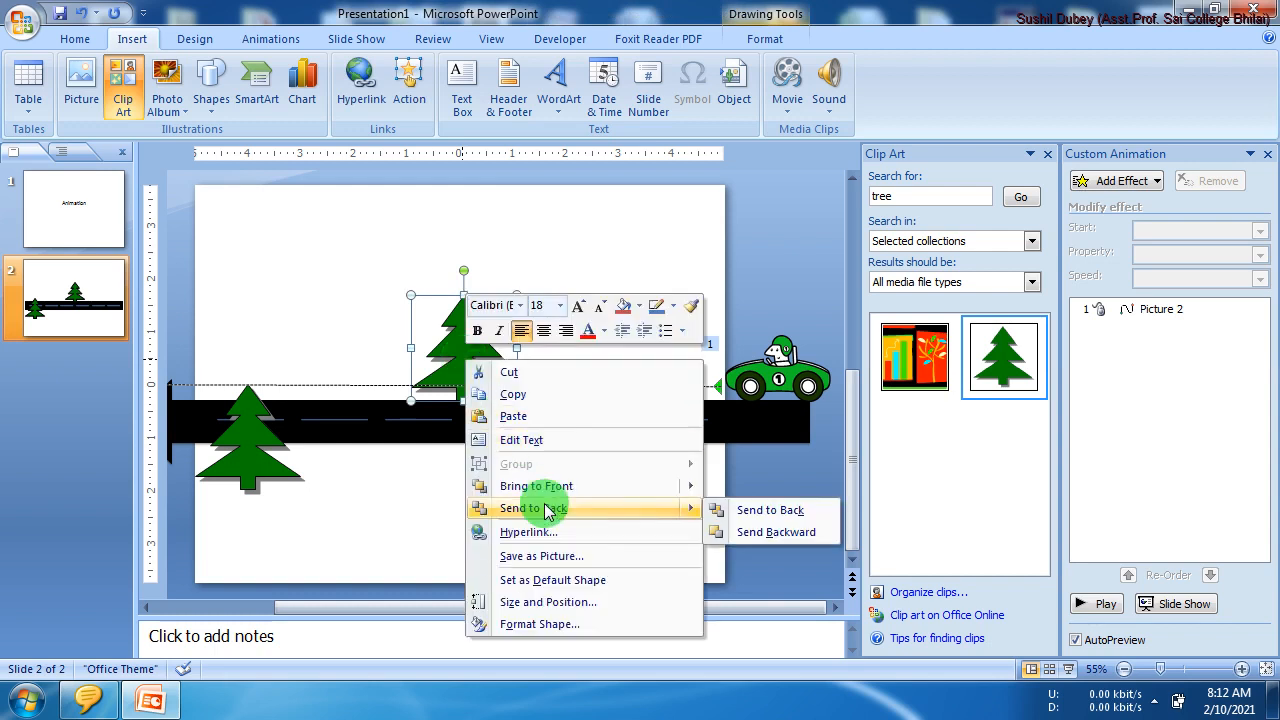
{"action": "left_click", "coordinate": [735, 512]}
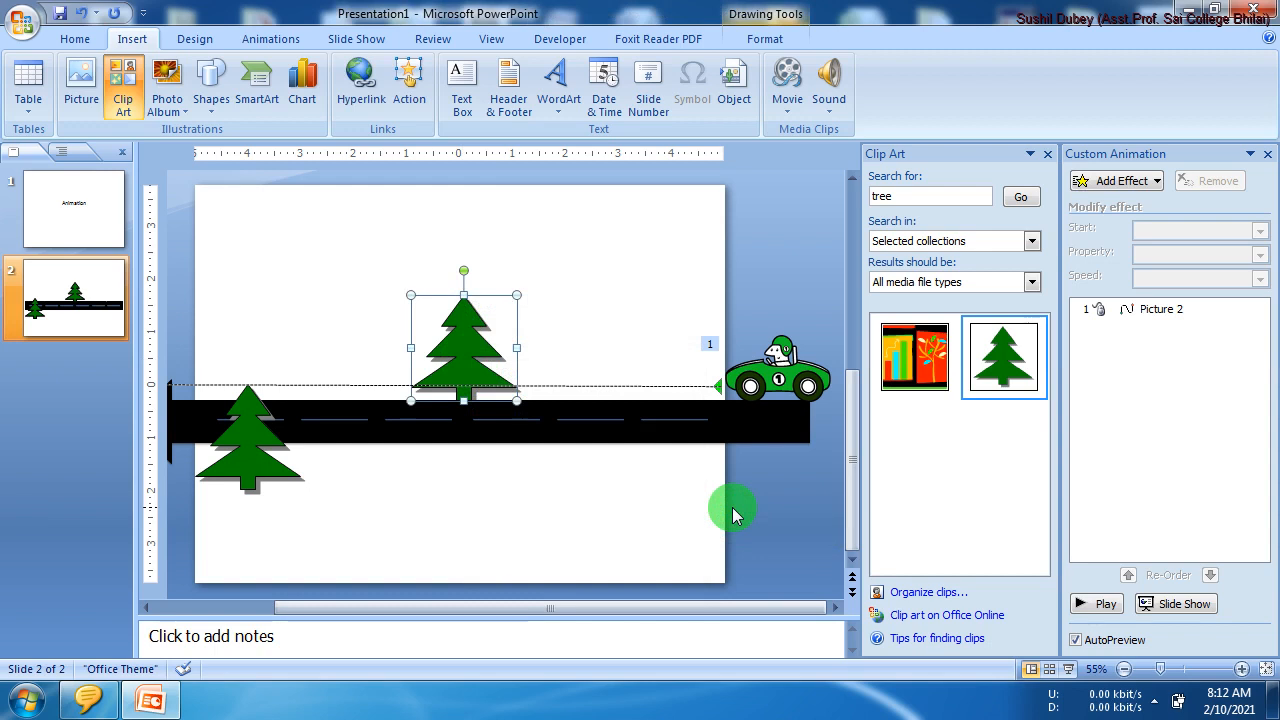
{"action": "left_click", "coordinate": [1099, 605]}
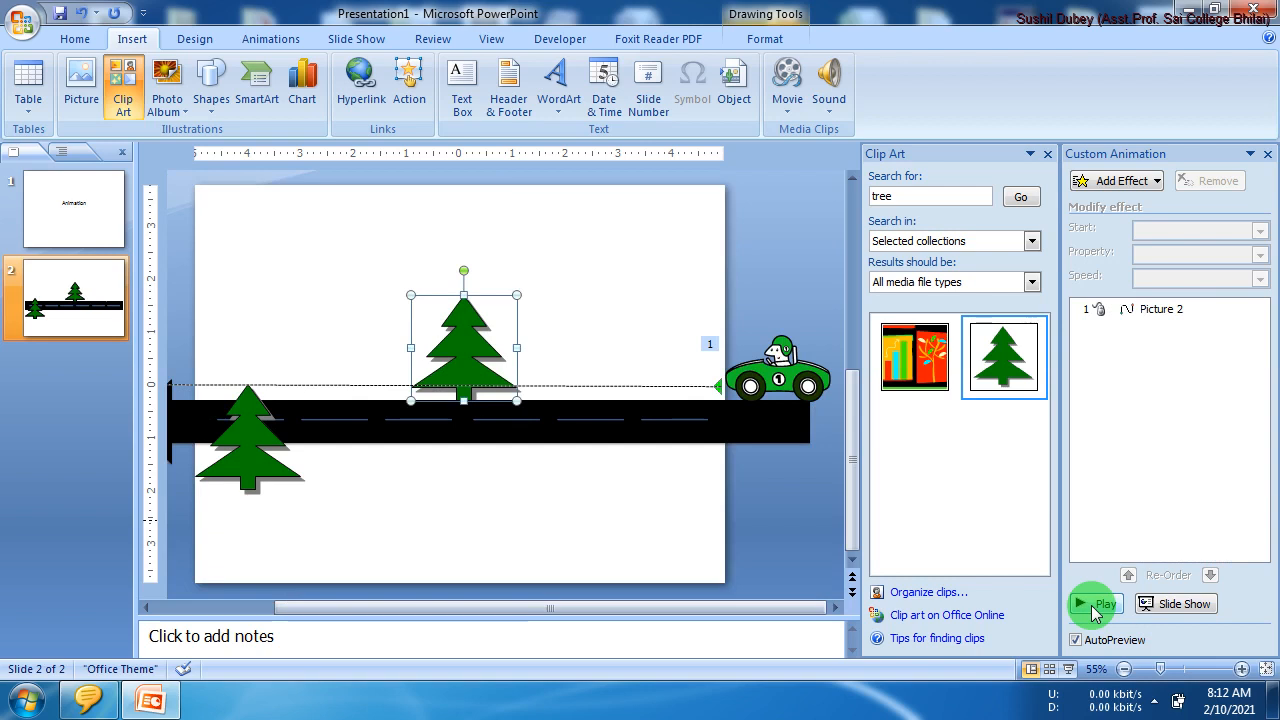
Step: Search the clip art for "plane" and insert the camouflage jet picture
{"action": "left_click", "coordinate": [893, 194]}
{"action": "key", "text": "BackSpace"}
{"action": "key", "text": "BackSpace"}
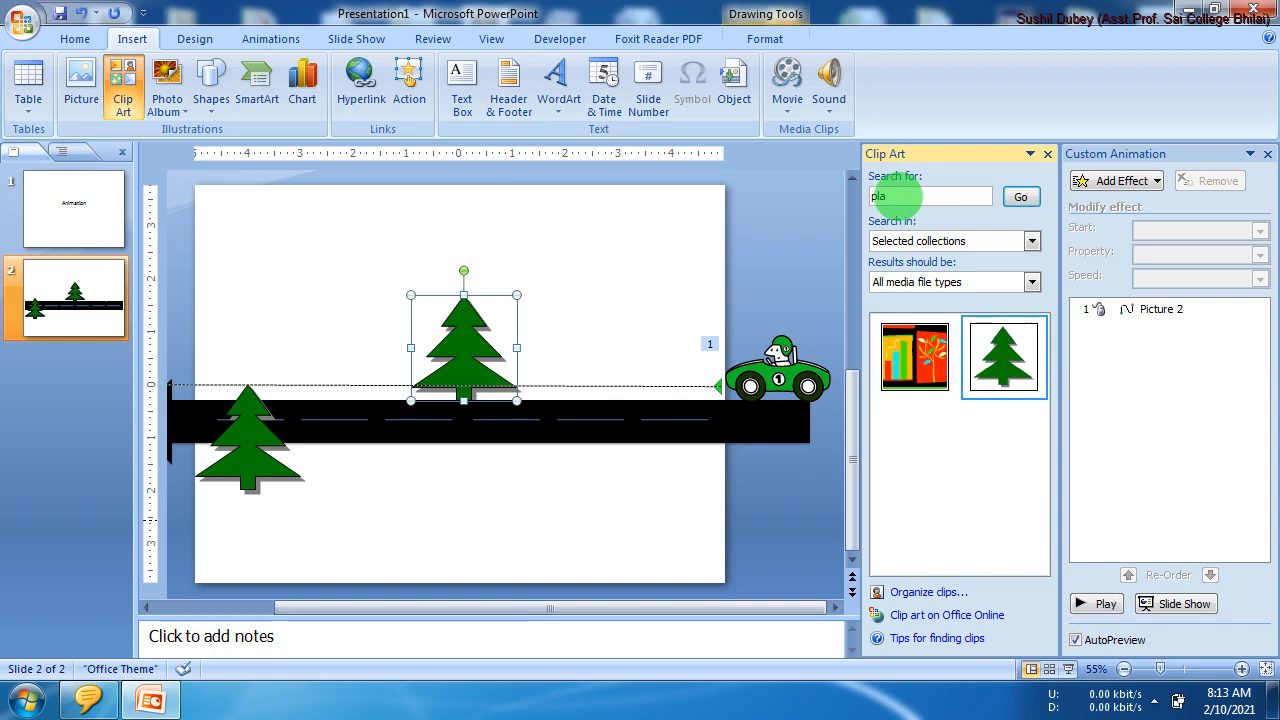
{"action": "type", "text": "ne"}
{"action": "key", "text": "Return"}
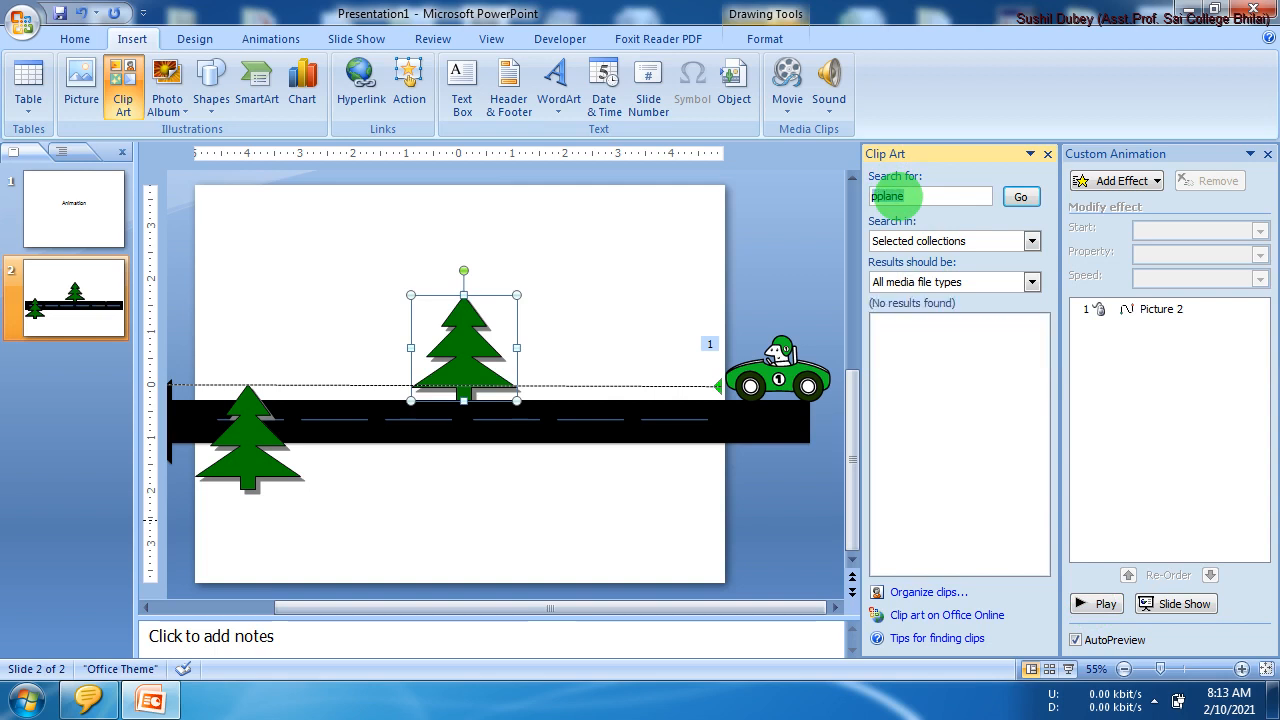
{"action": "left_click", "coordinate": [884, 197]}
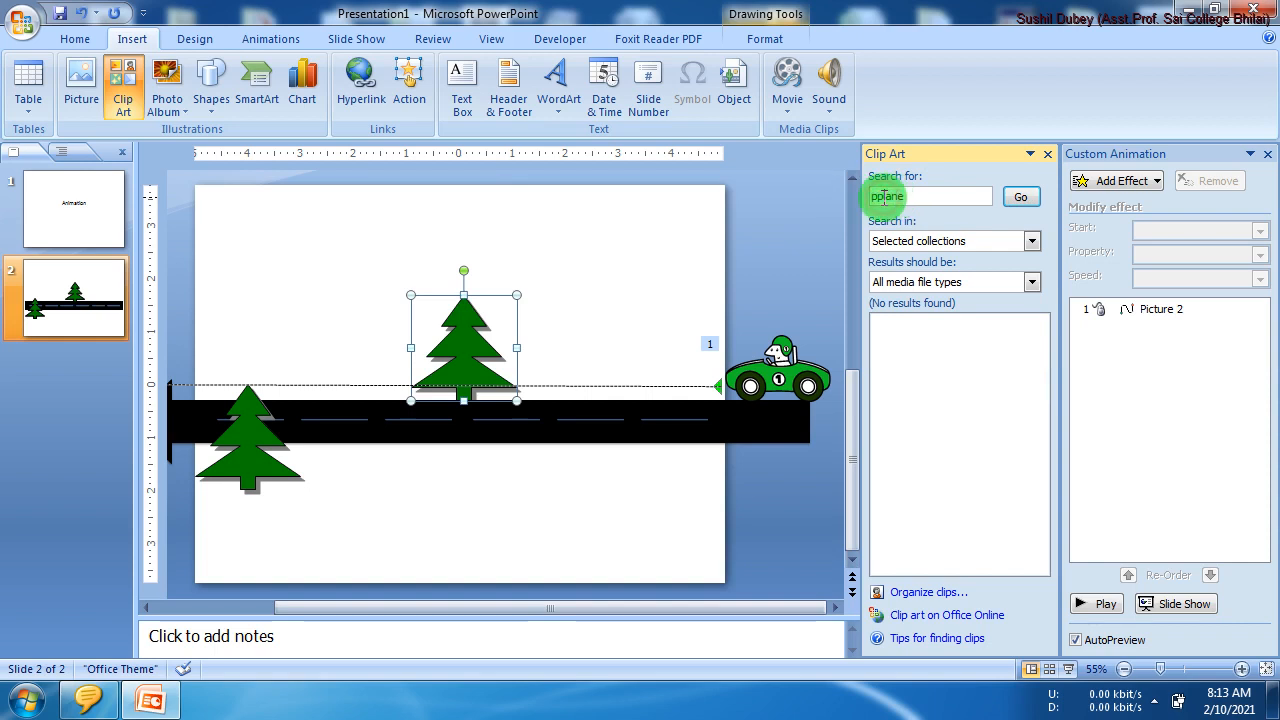
{"action": "key", "text": "Return"}
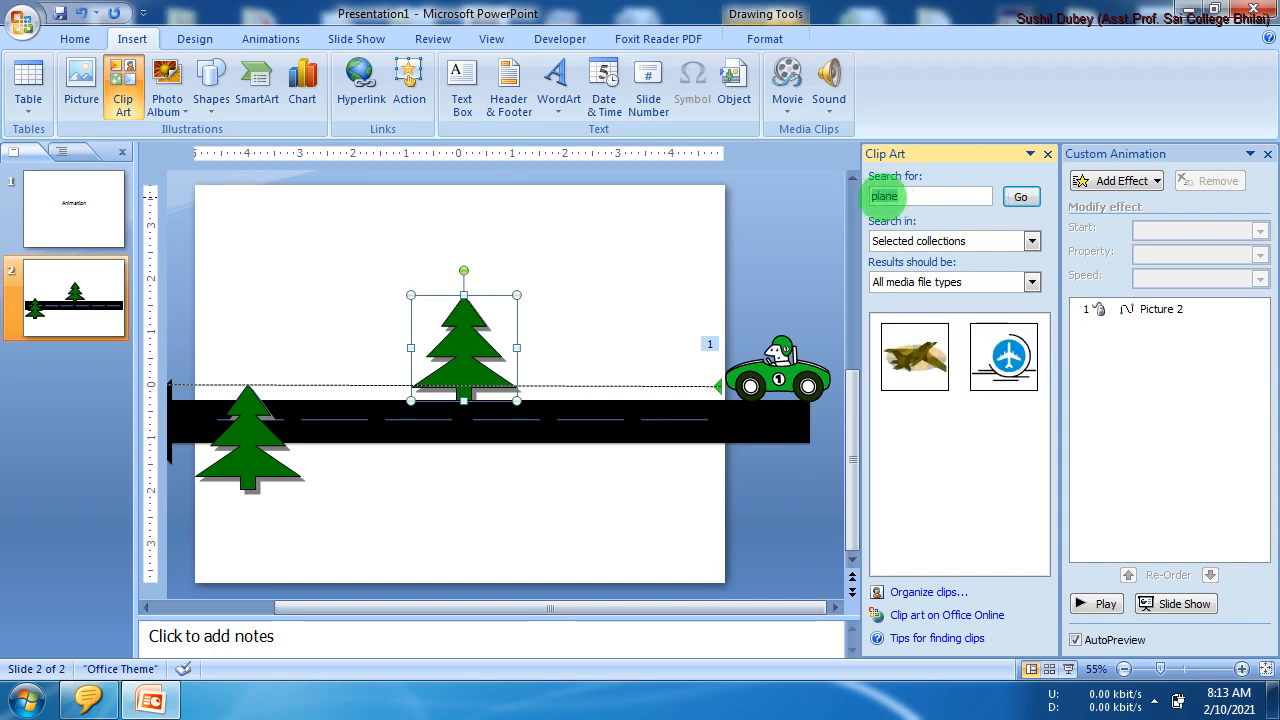
{"action": "left_click", "coordinate": [926, 368]}
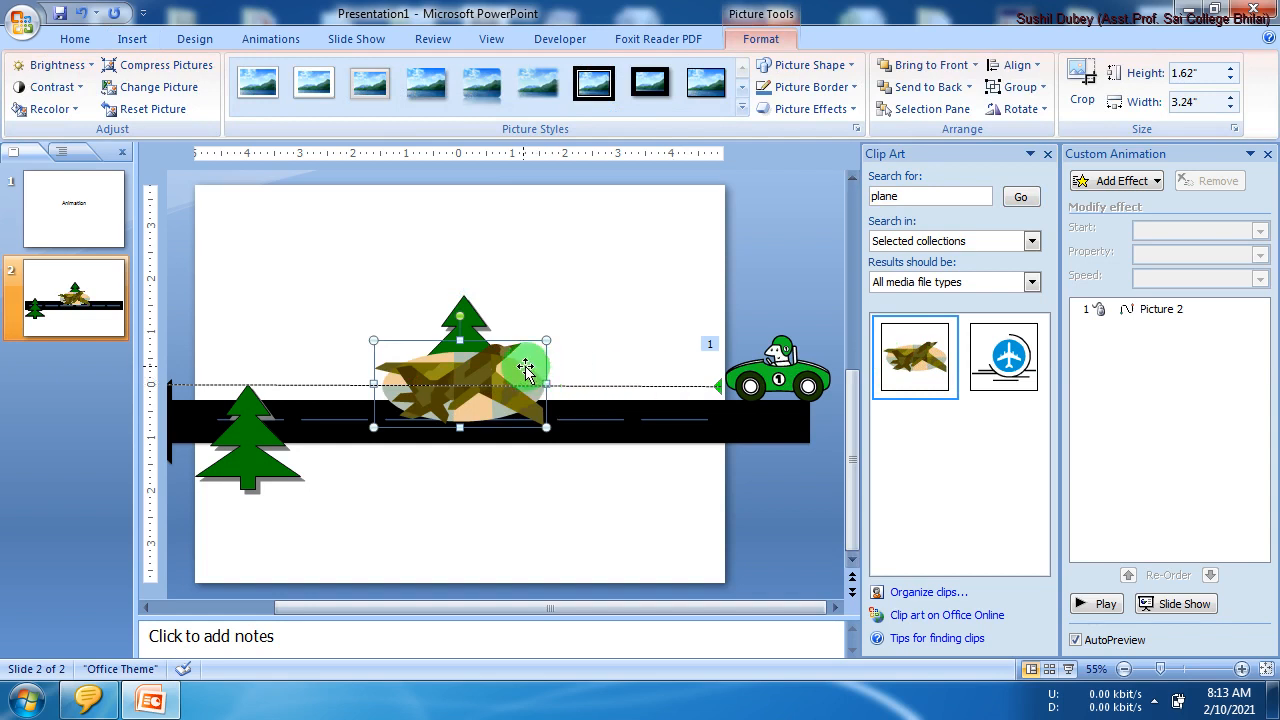
Step: Close the clip art search and shrink the plane to about 0.88" by 1.75", placing it just off the slide's lower left edge
{"action": "left_click_drag", "start_coordinate": [525, 367], "coordinate": [322, 535]}
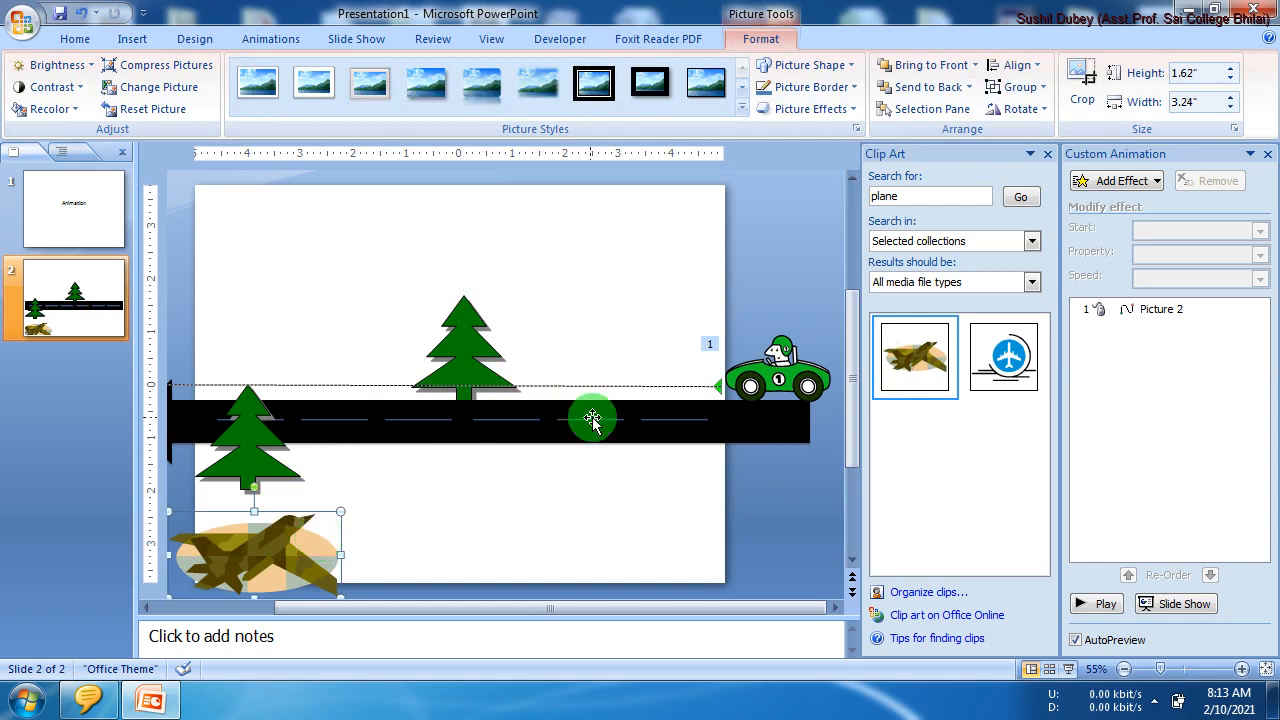
{"action": "left_click", "coordinate": [1046, 157]}
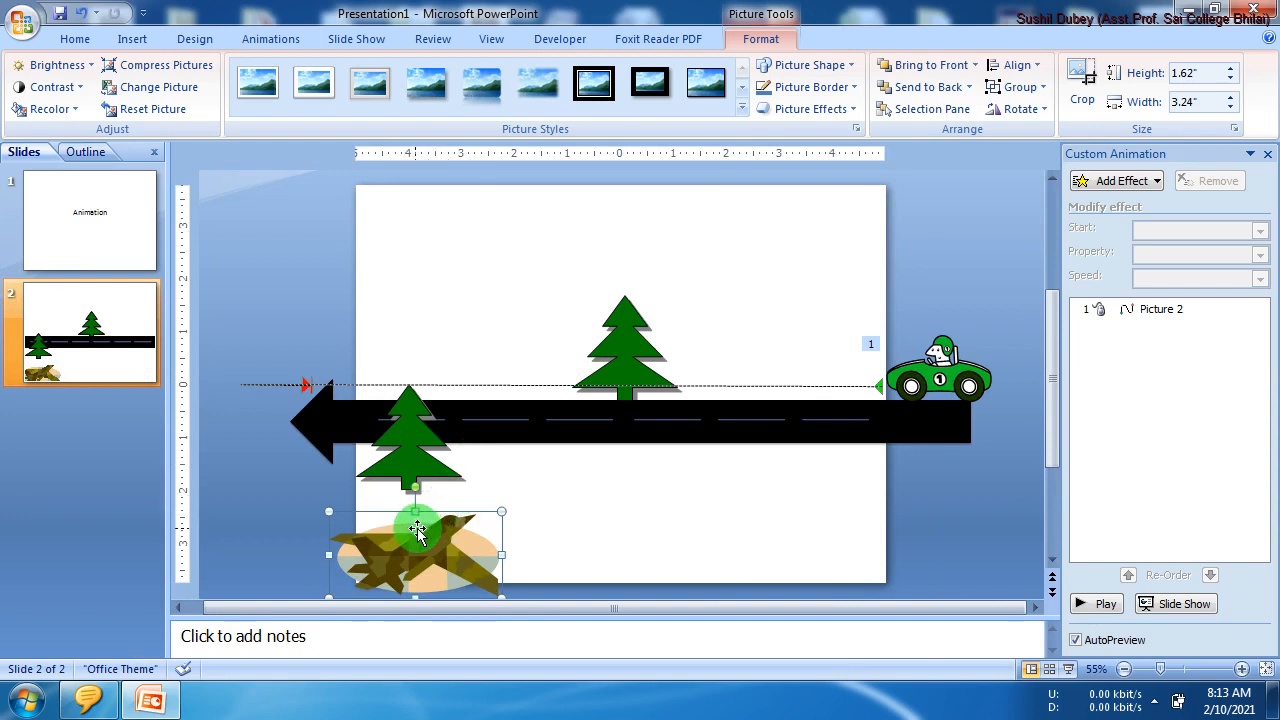
{"action": "mouse_move", "coordinate": [417, 528]}
{"action": "left_mouse_down"}
{"action": "mouse_move", "coordinate": [375, 530]}
{"action": "mouse_move", "coordinate": [404, 513]}
{"action": "left_mouse_up"}
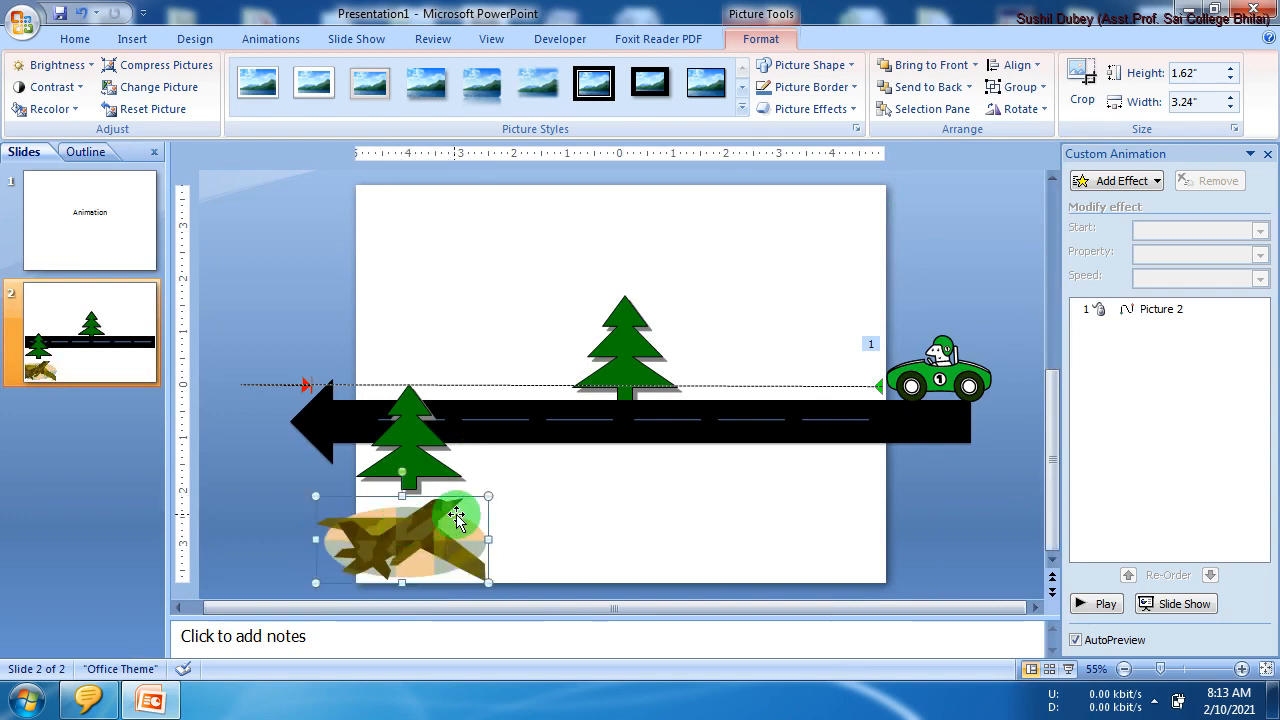
{"action": "left_click_drag", "start_coordinate": [485, 496], "coordinate": [294, 555]}
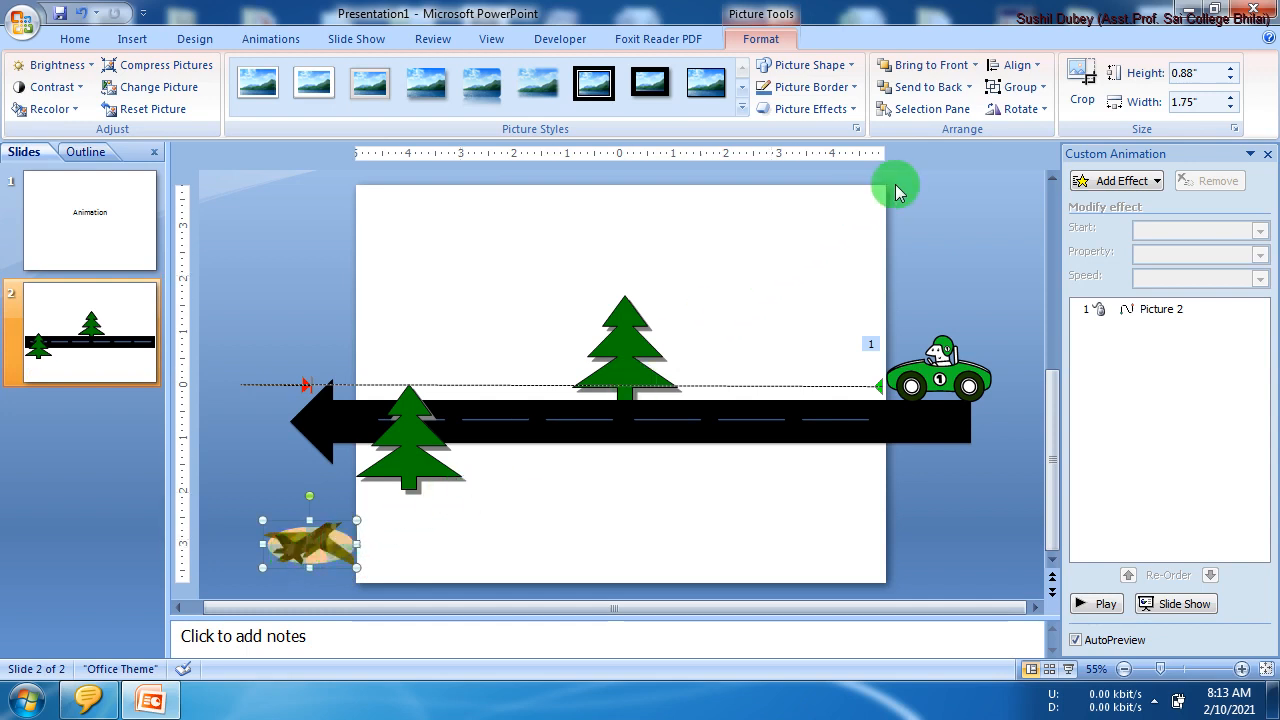
{"action": "right_click", "coordinate": [325, 558]}
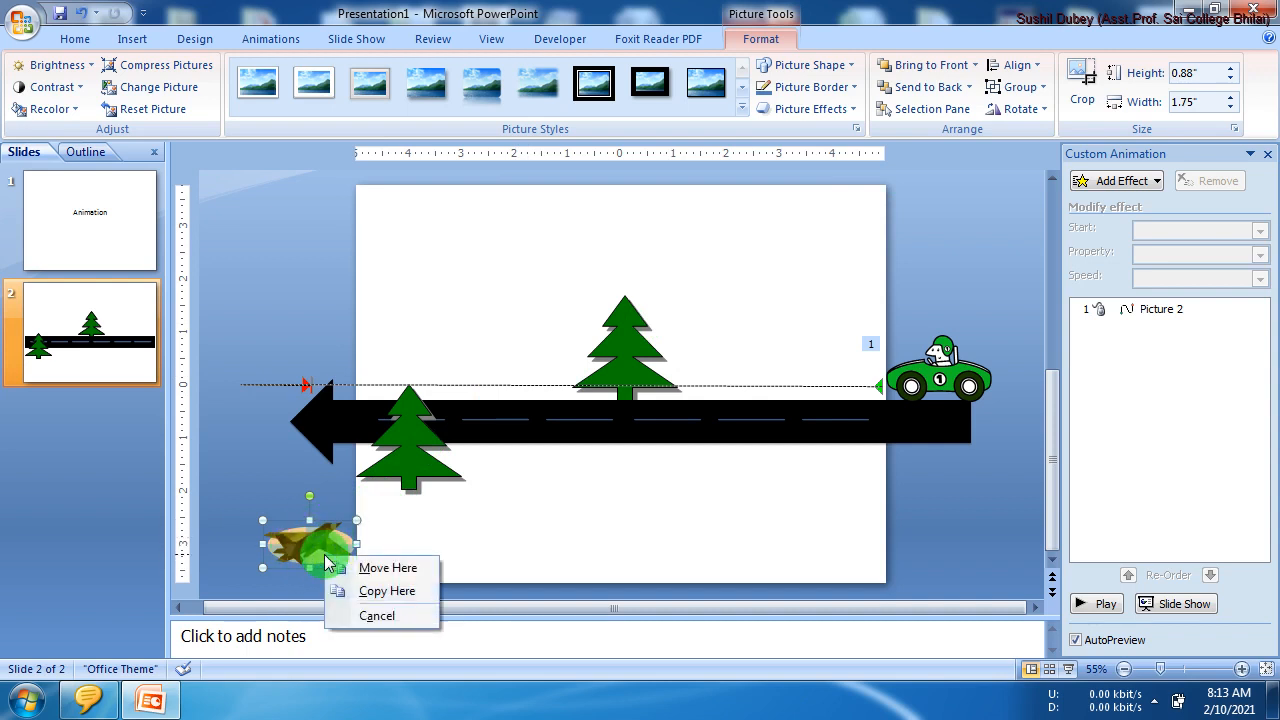
{"action": "left_click", "coordinate": [316, 545]}
{"action": "right_click", "coordinate": [317, 543]}
{"action": "left_click", "coordinate": [317, 543]}
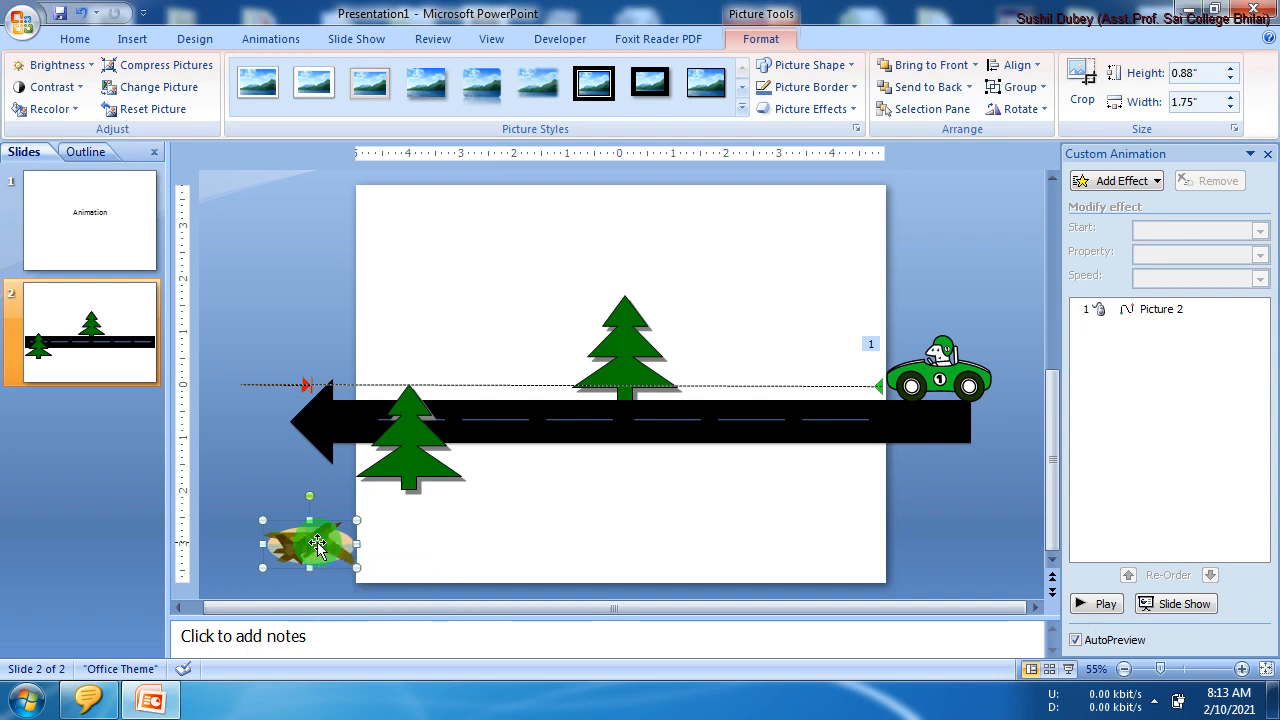
{"action": "left_click_drag", "start_coordinate": [317, 543], "coordinate": [426, 540]}
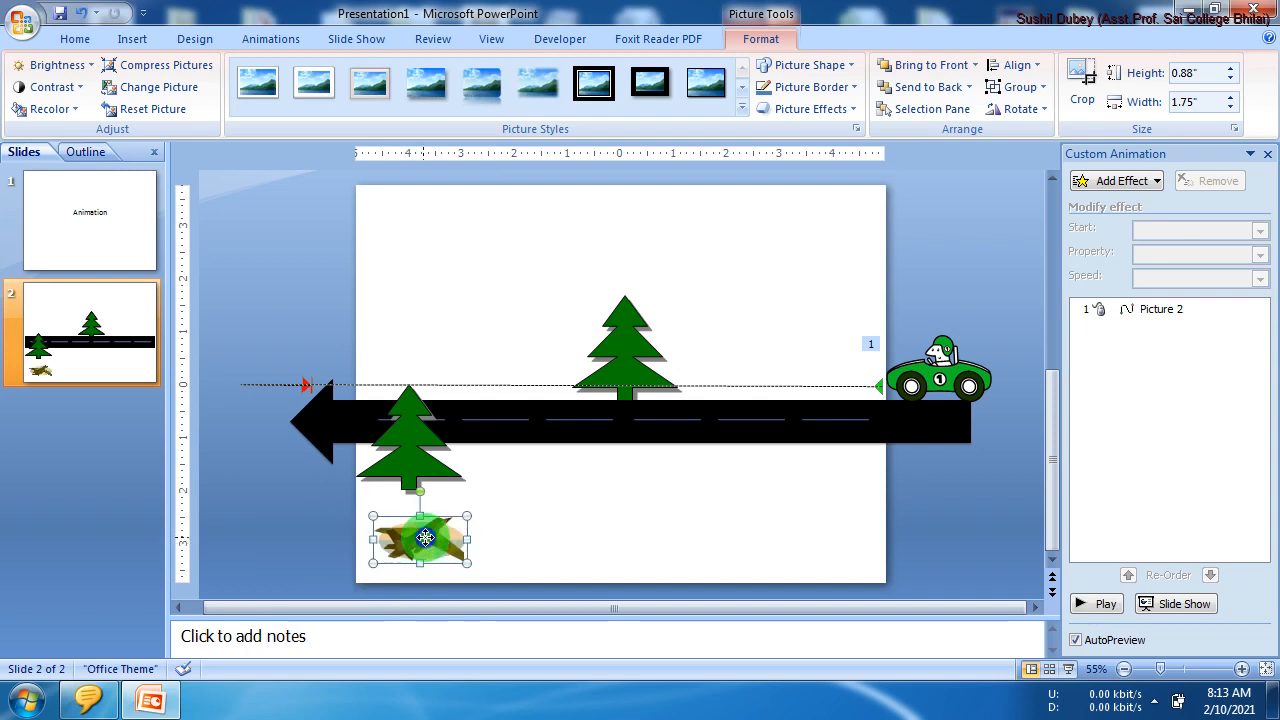
{"action": "right_click", "coordinate": [425, 538]}
{"action": "left_click", "coordinate": [563, 498]}
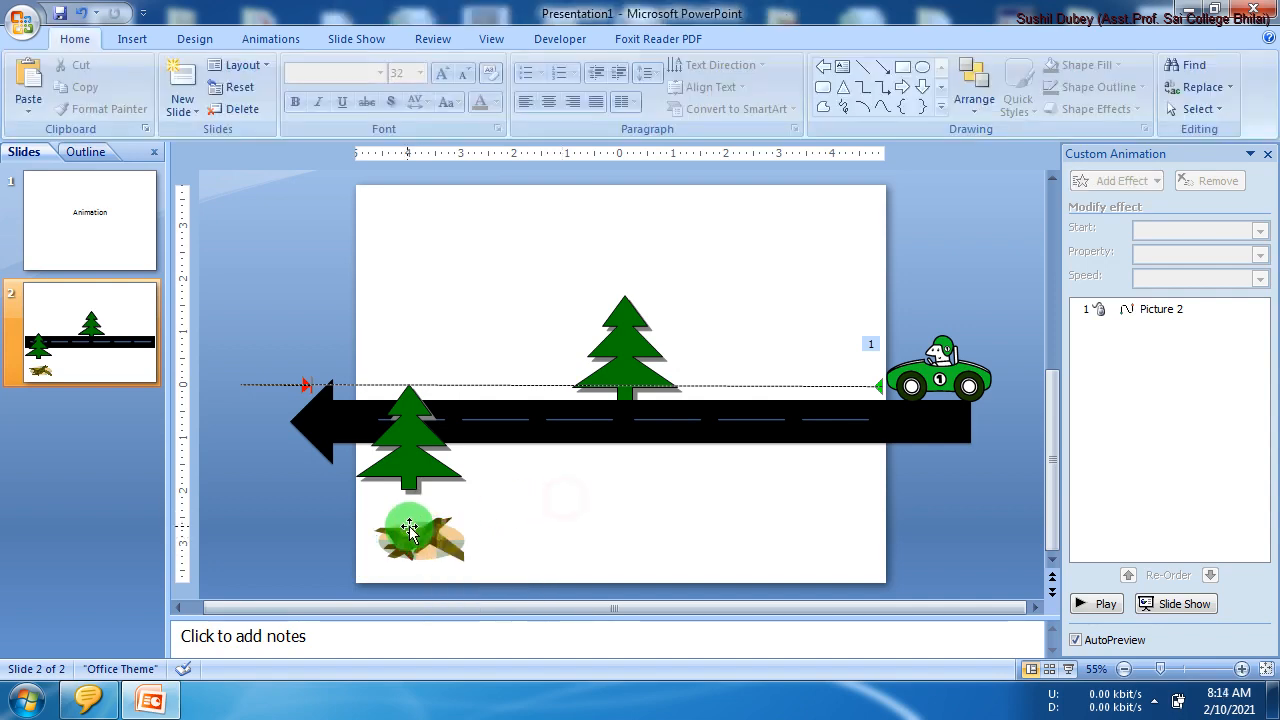
{"action": "left_click", "coordinate": [427, 535]}
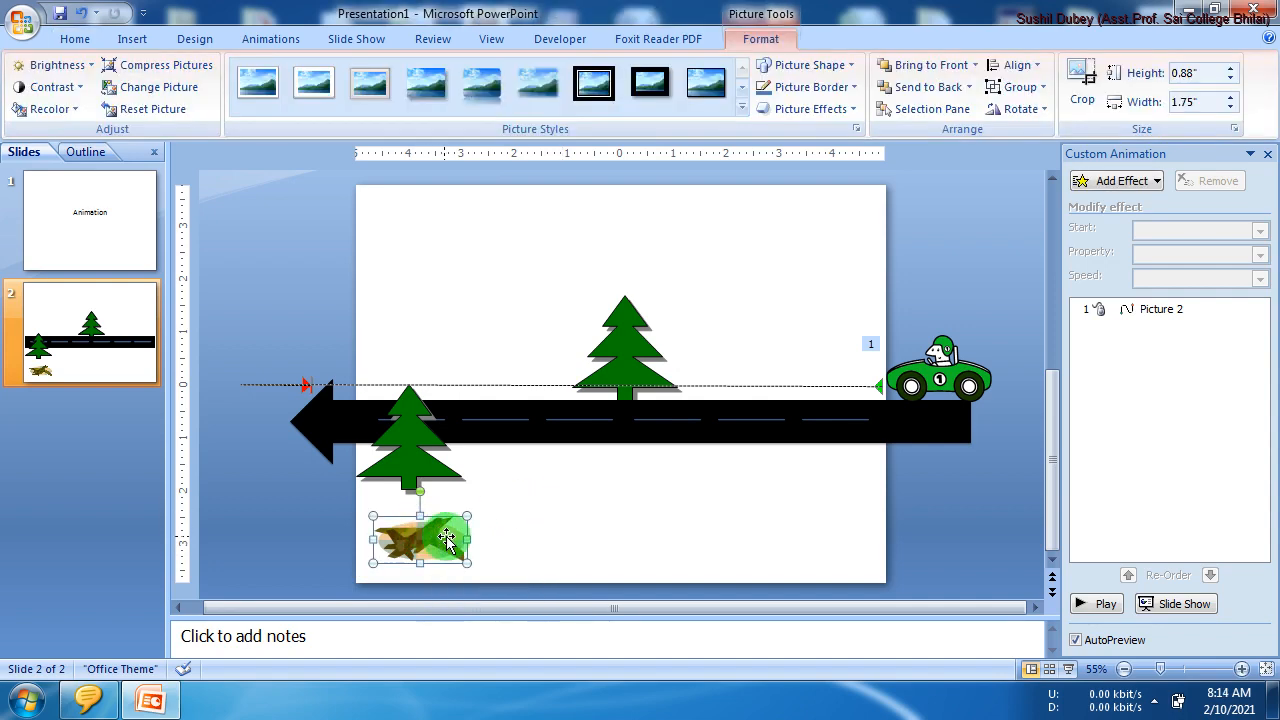
{"action": "right_click", "coordinate": [450, 543]}
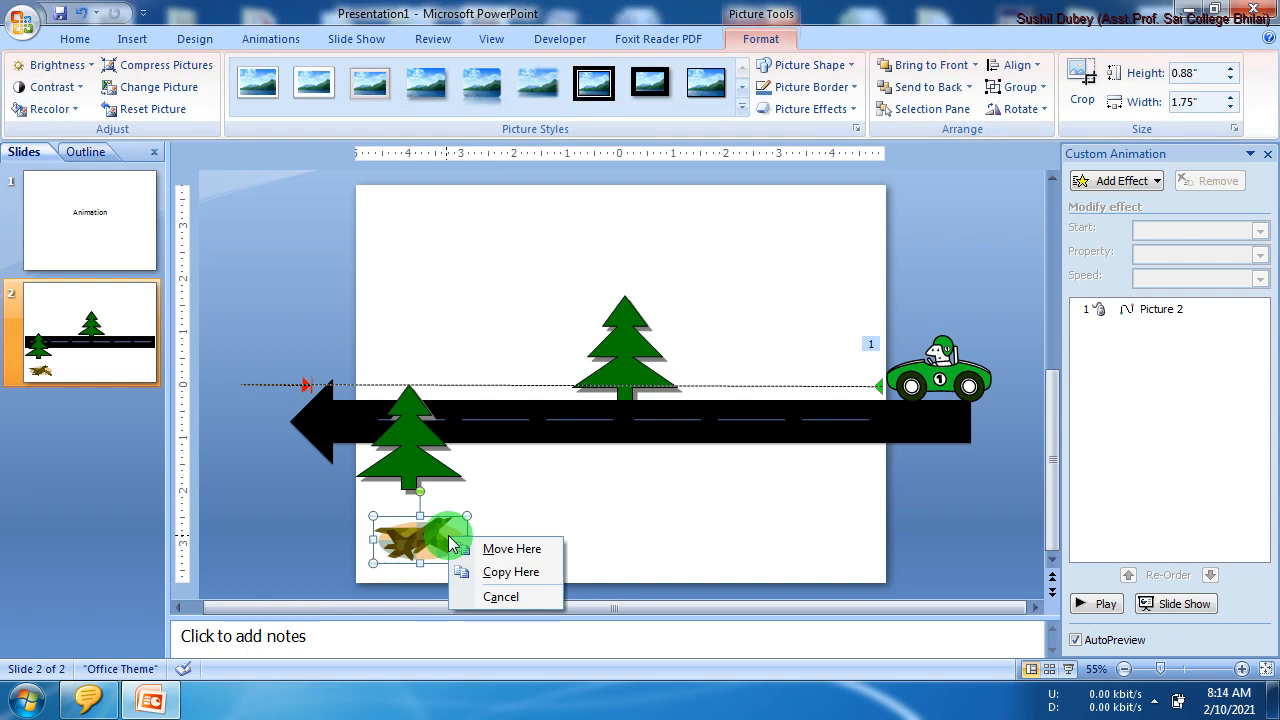
{"action": "left_click", "coordinate": [449, 537]}
{"action": "right_click", "coordinate": [449, 537]}
{"action": "left_click", "coordinate": [441, 537]}
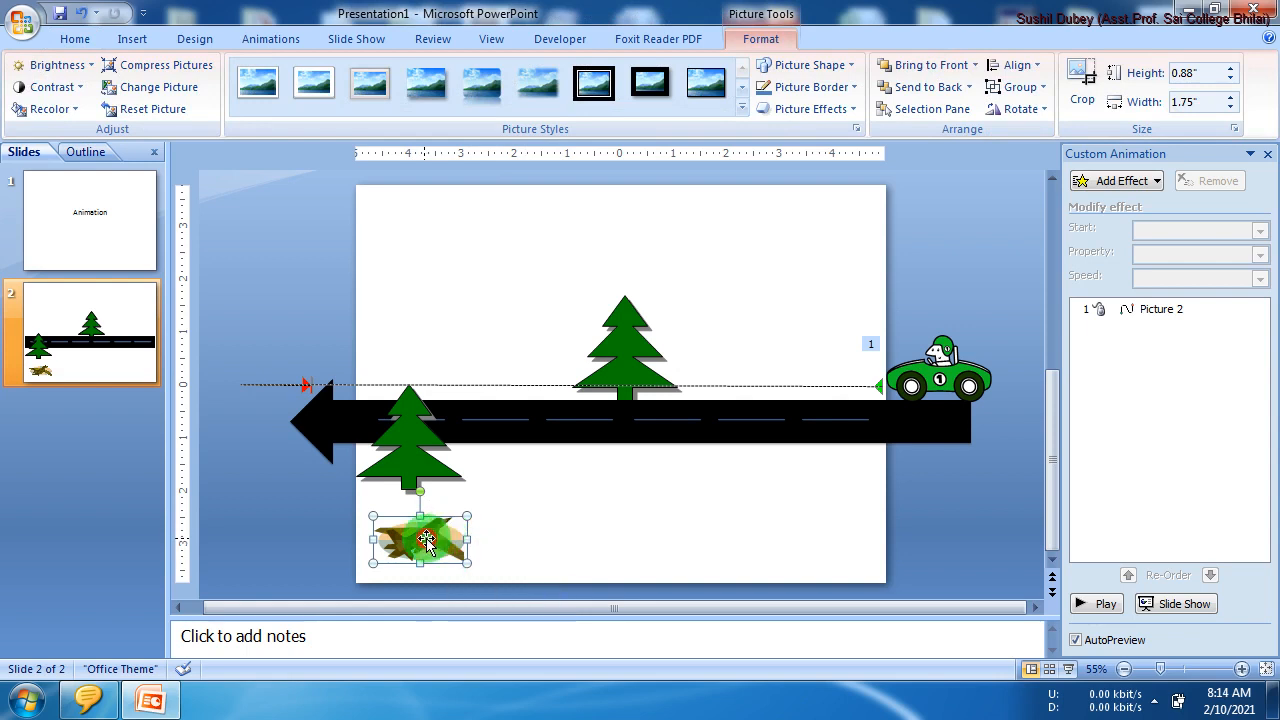
Step: Place the plane just outside the slide, against the lower end of its left edge
{"action": "left_click_drag", "start_coordinate": [405, 533], "coordinate": [314, 537]}
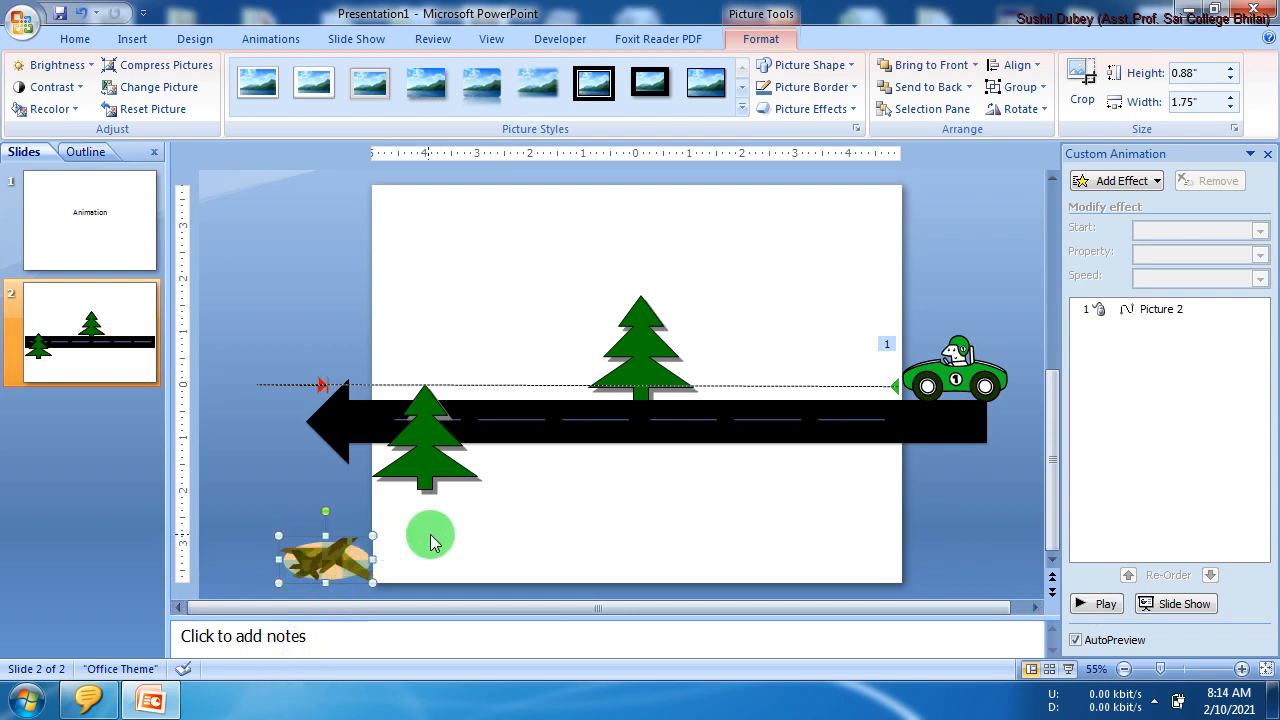
Step: Convert the imported plane picture to a Microsoft Office drawing object
{"action": "left_click", "coordinate": [415, 550]}
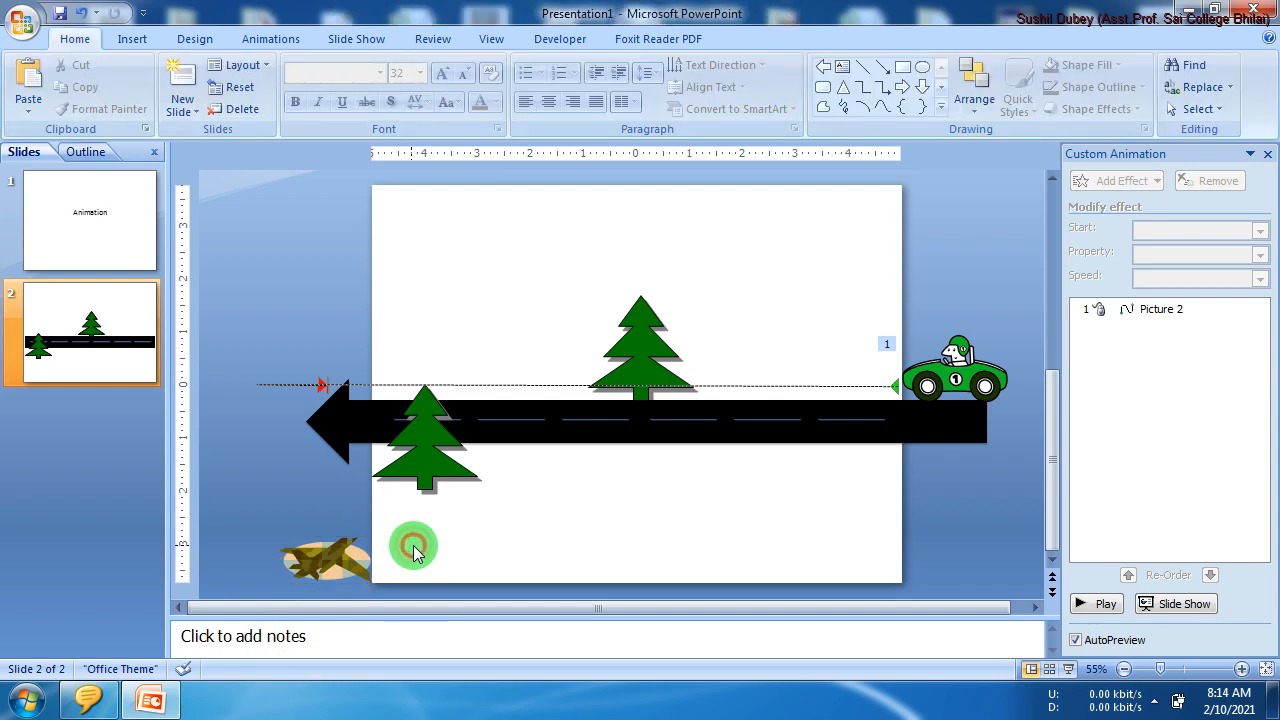
{"action": "right_click", "coordinate": [362, 567]}
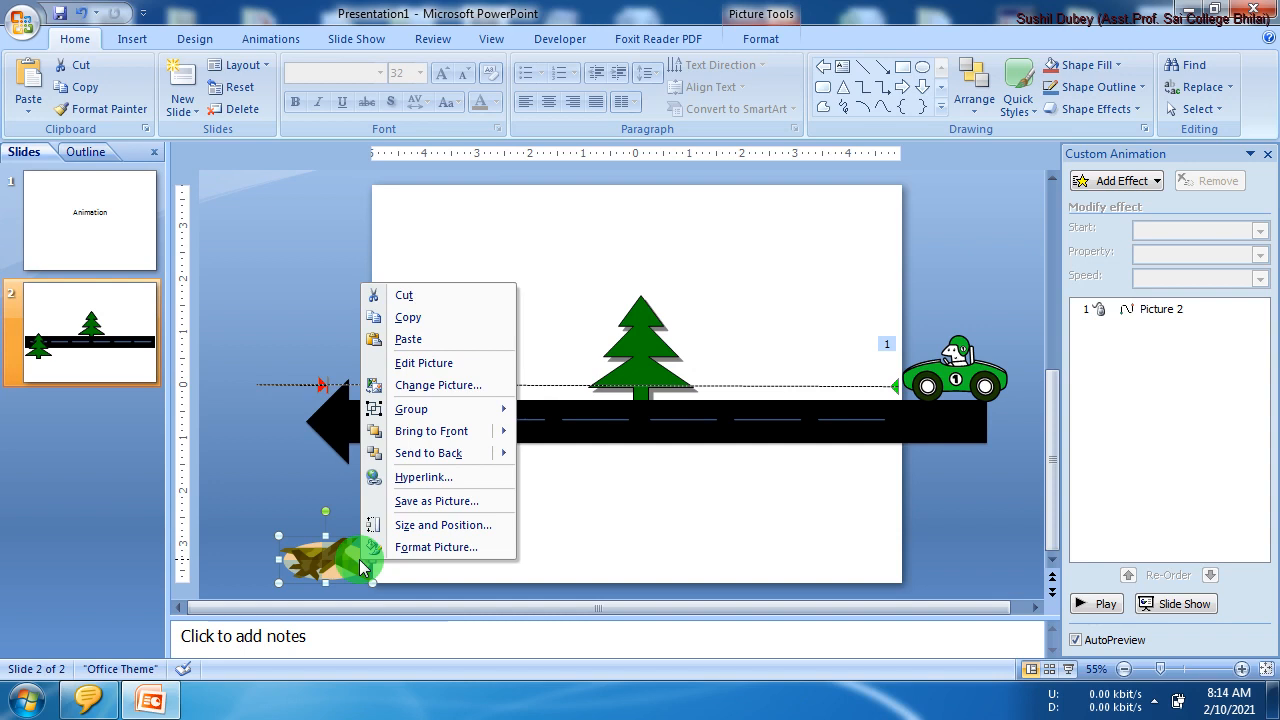
{"action": "left_click", "coordinate": [420, 364]}
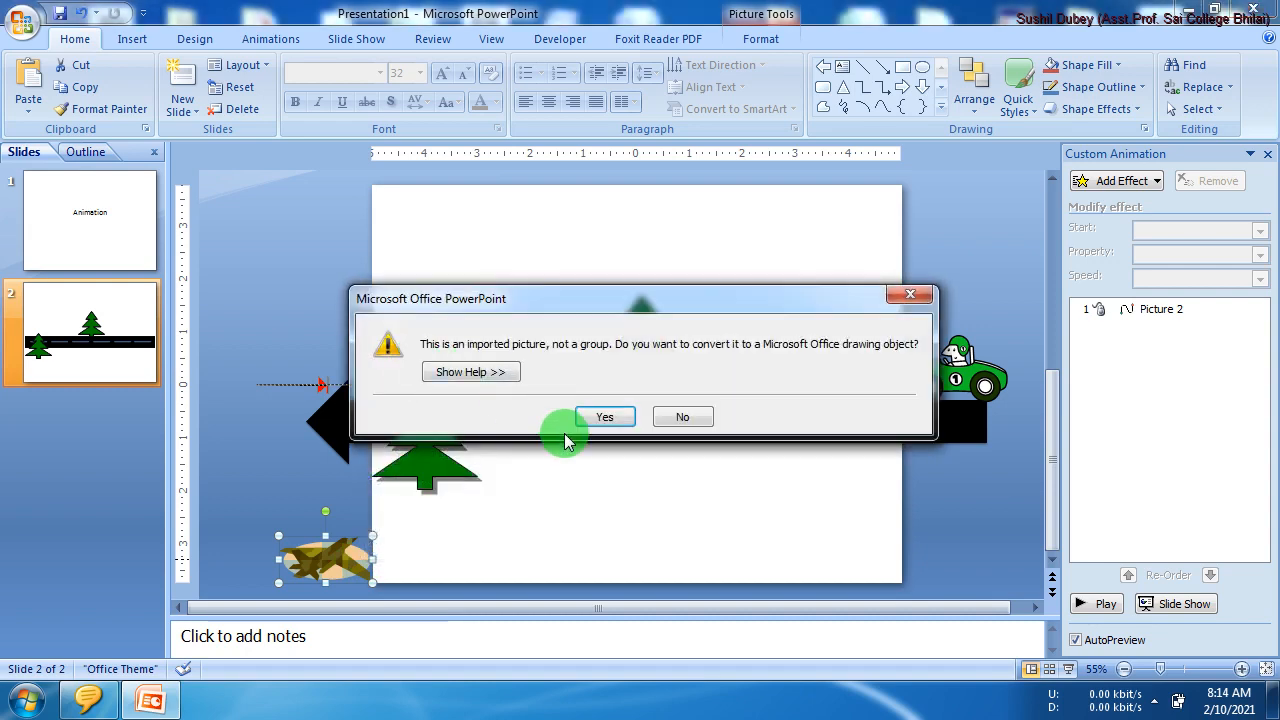
{"action": "left_click", "coordinate": [596, 418]}
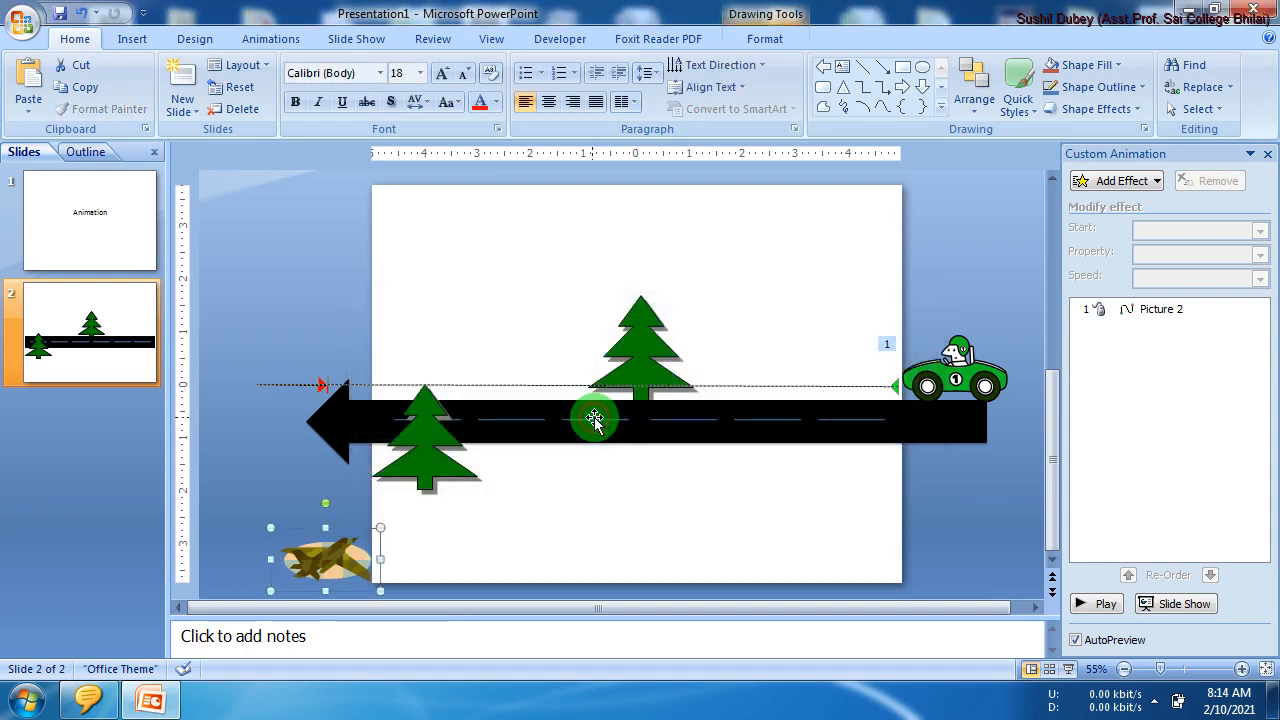
{"action": "left_click", "coordinate": [465, 509]}
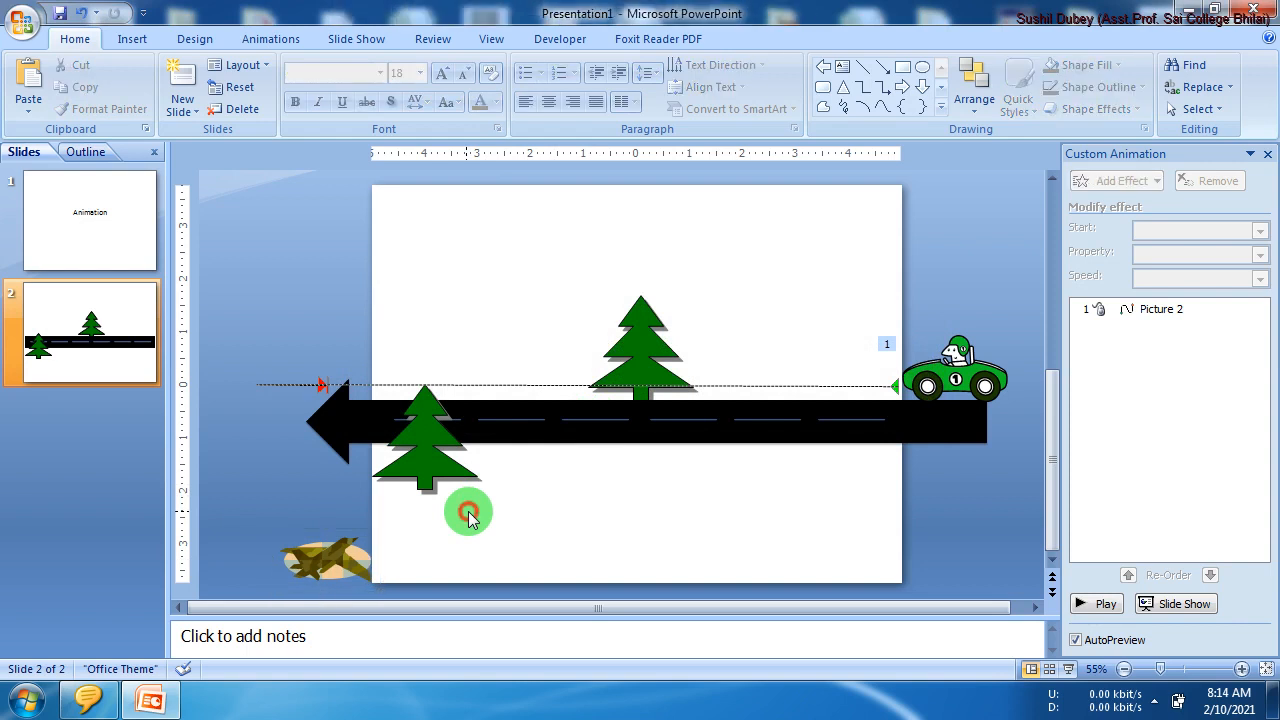
Step: Delete the pale oval background pieces behind the plane so only the camouflage jet is left
{"action": "left_click", "coordinate": [365, 558]}
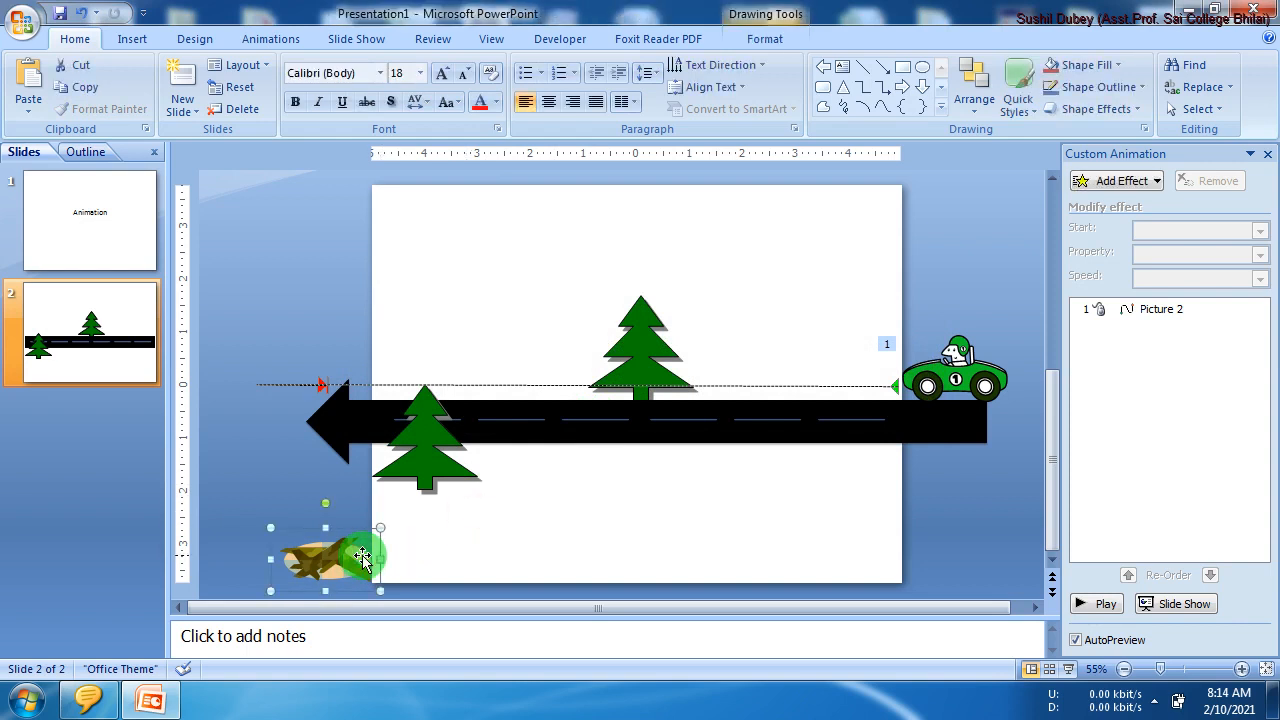
{"action": "left_click", "coordinate": [356, 556]}
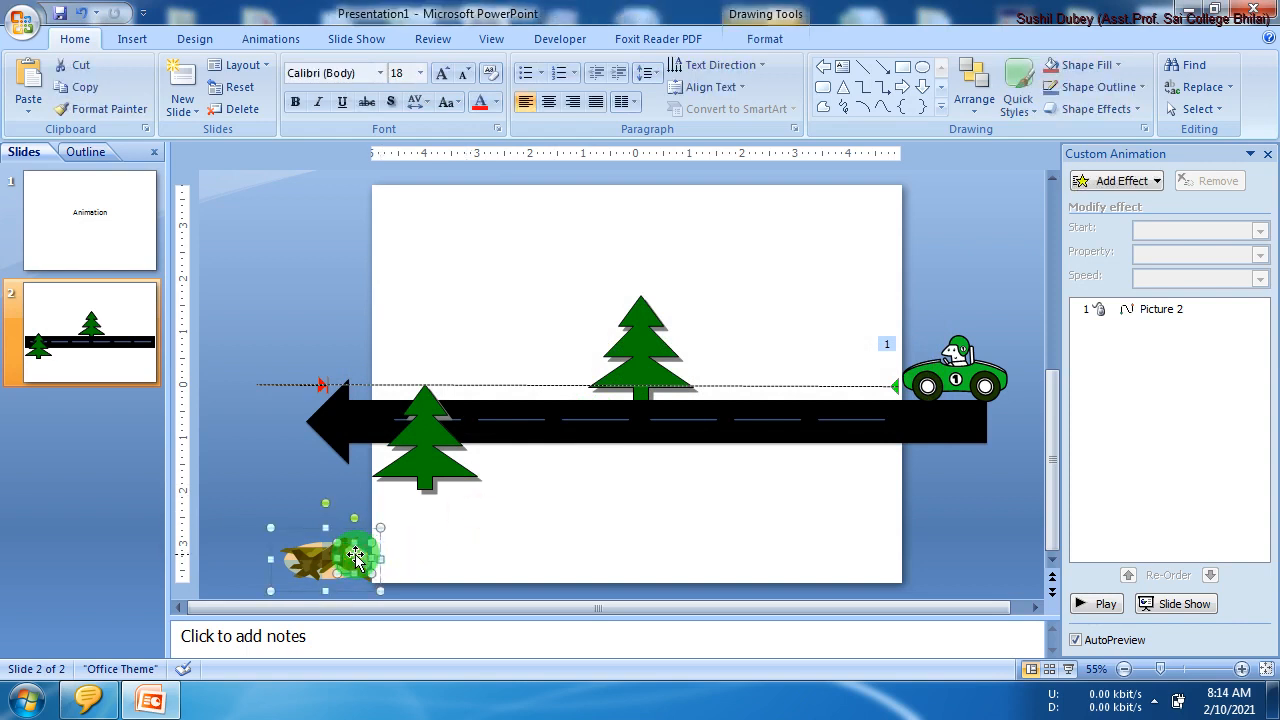
{"action": "left_click", "coordinate": [345, 565]}
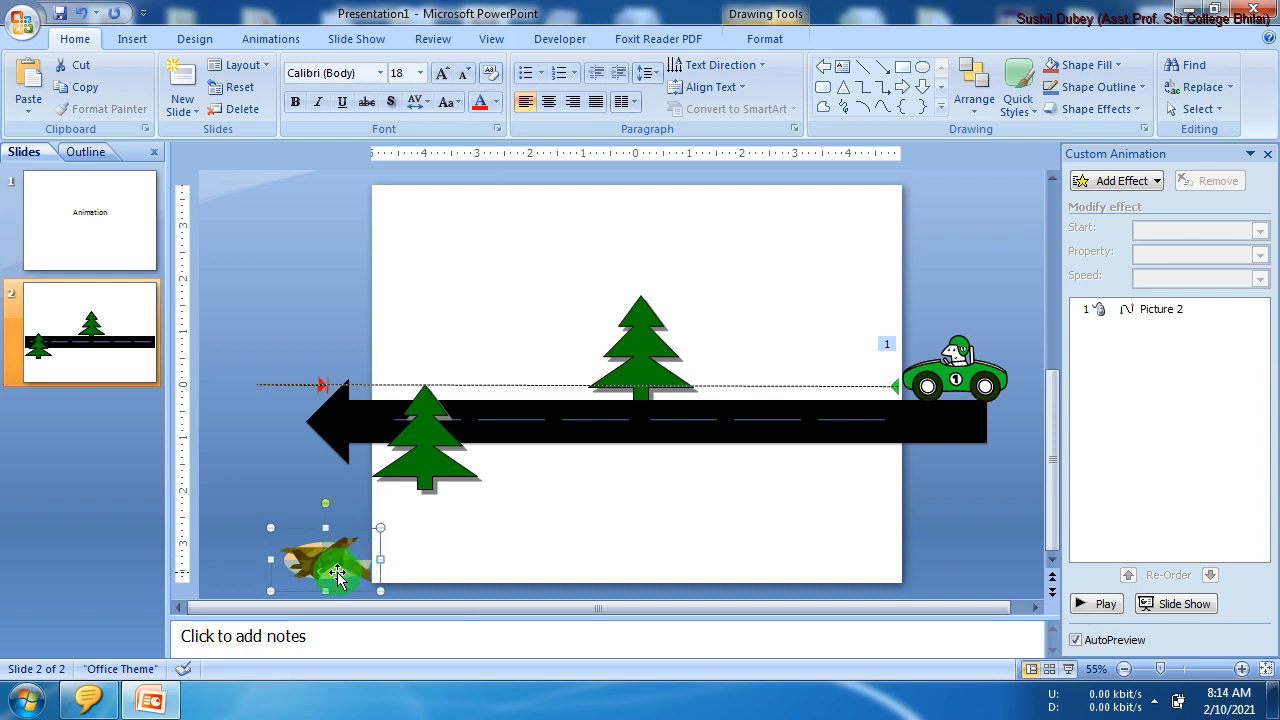
{"action": "left_click", "coordinate": [334, 575]}
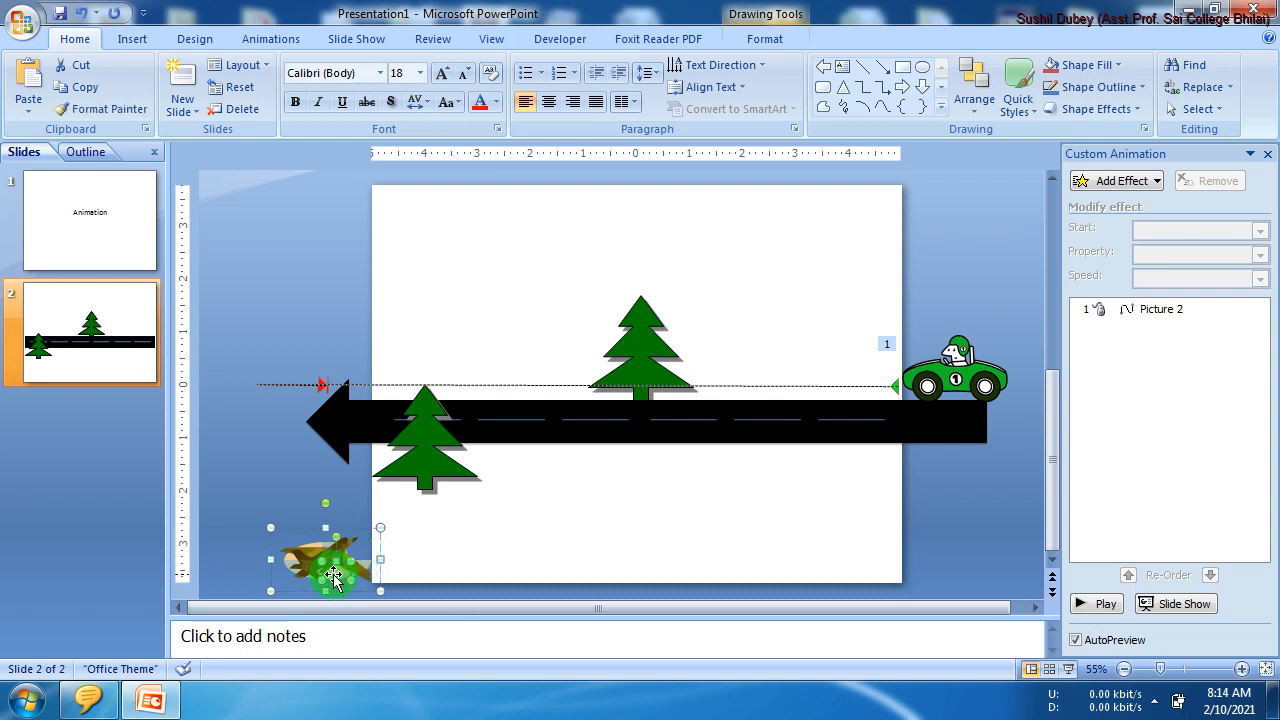
{"action": "left_click", "coordinate": [364, 562]}
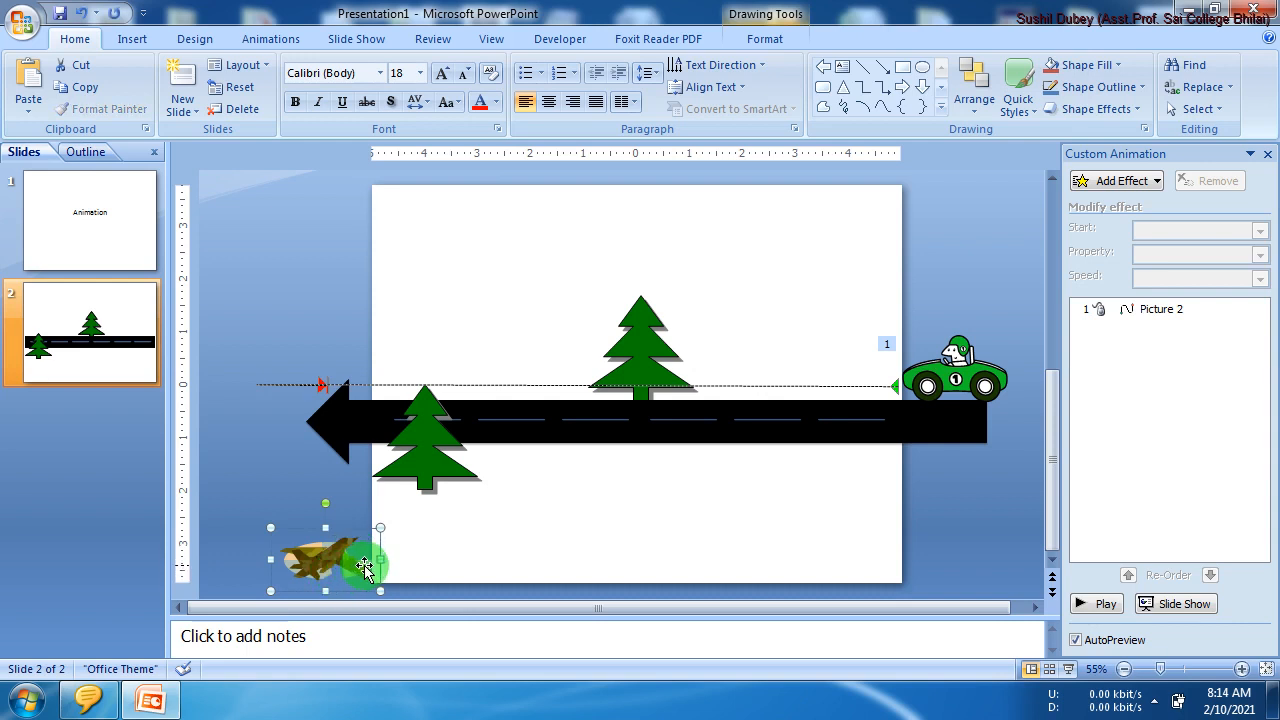
{"action": "left_click", "coordinate": [365, 562]}
{"action": "left_click", "coordinate": [366, 563]}
{"action": "left_click", "coordinate": [324, 545]}
{"action": "key", "text": "Delete"}
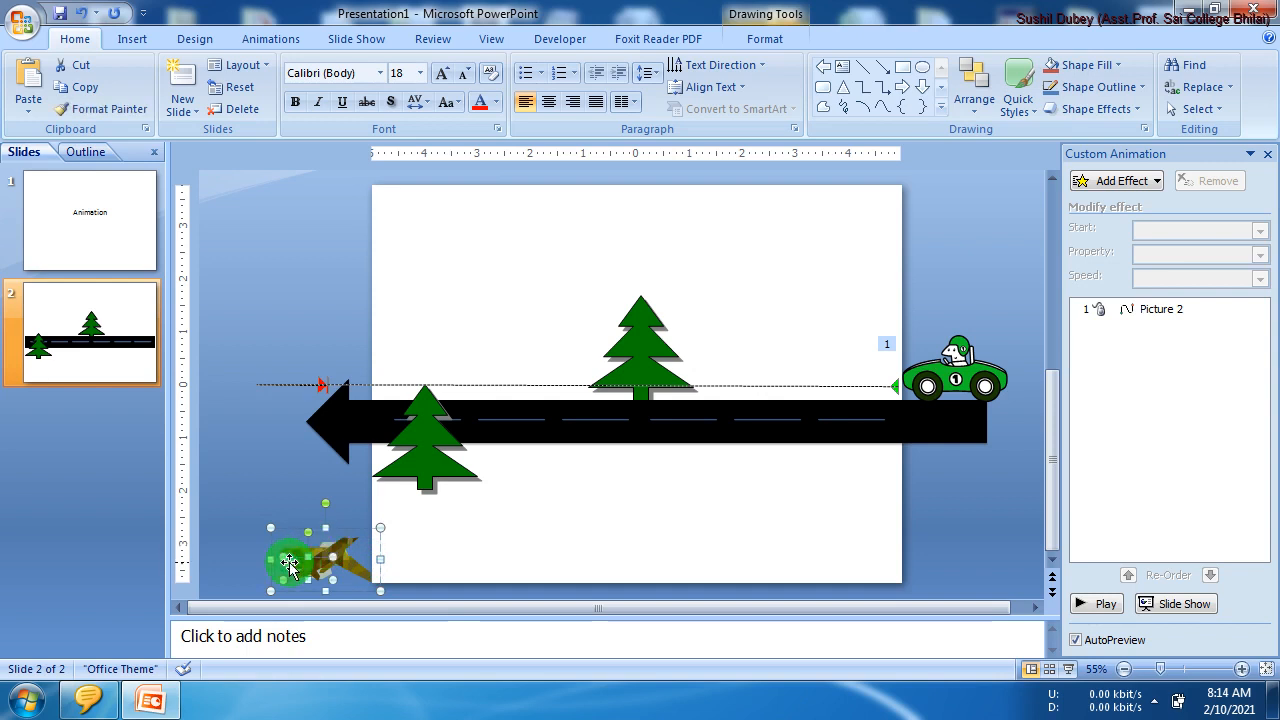
{"action": "left_click", "coordinate": [326, 541]}
{"action": "key", "text": "Escape"}
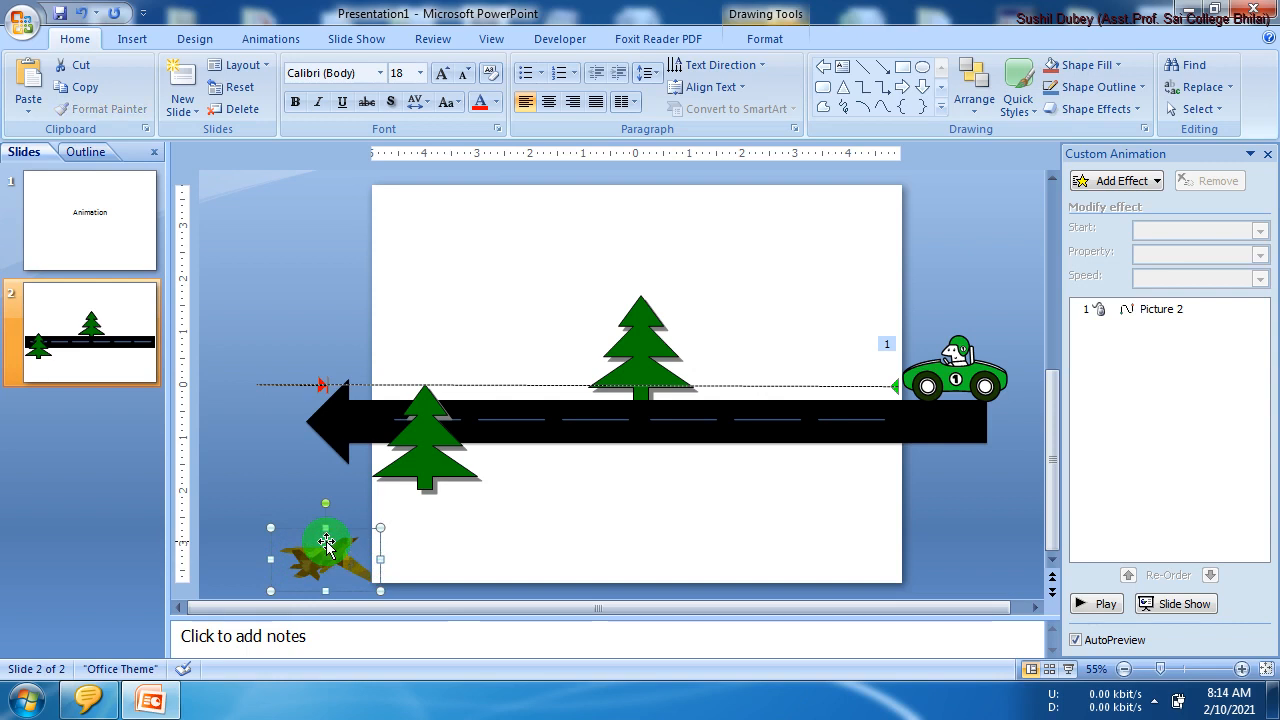
{"action": "left_click", "coordinate": [436, 557]}
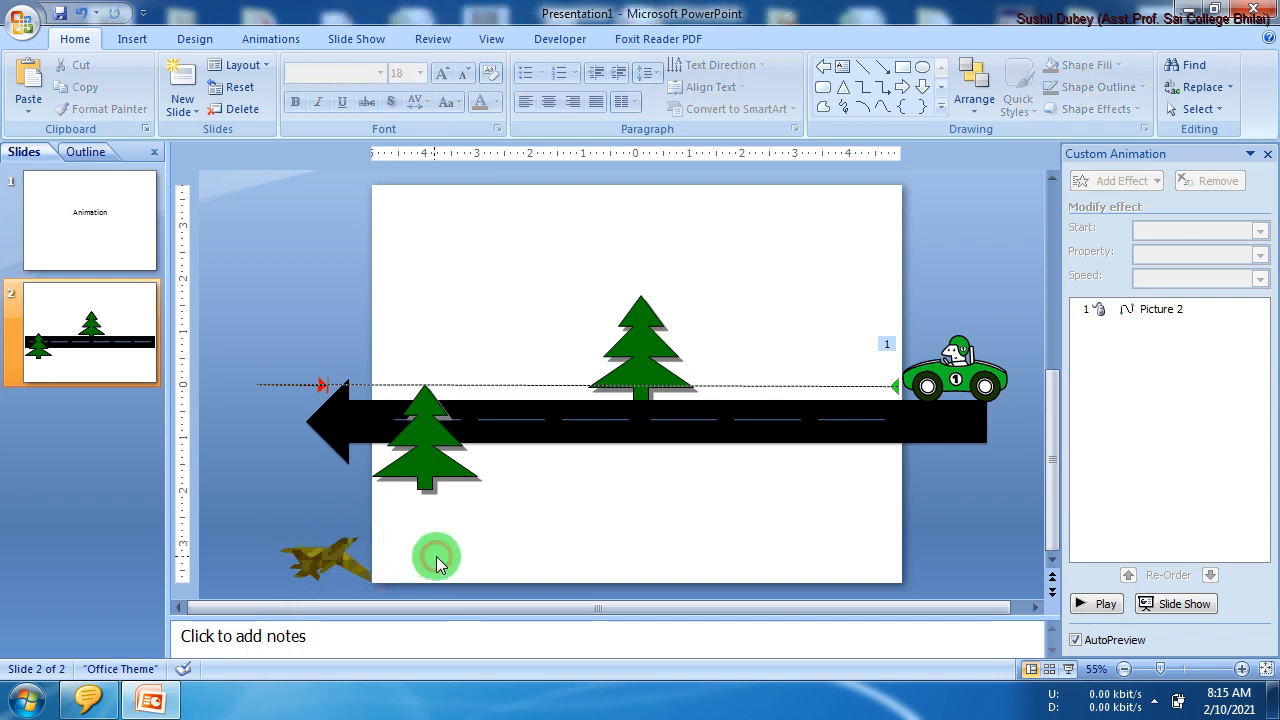
{"action": "left_click", "coordinate": [340, 543]}
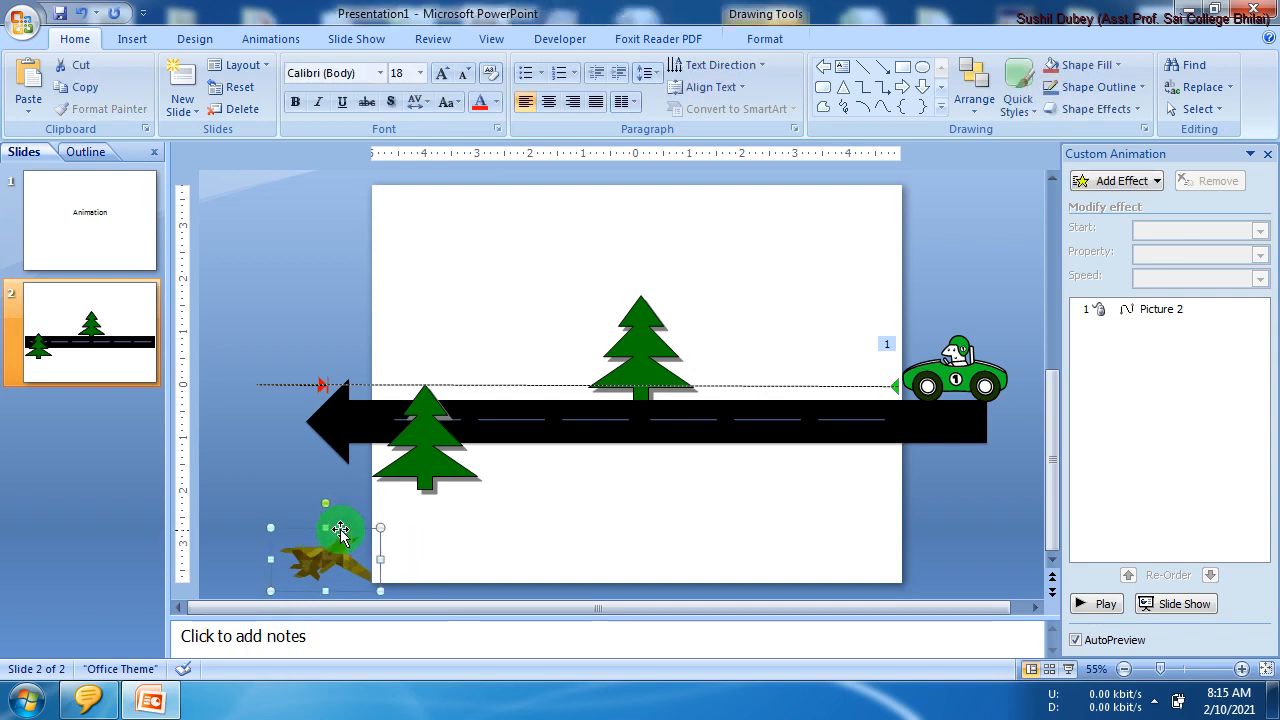
{"action": "right_click", "coordinate": [340, 530]}
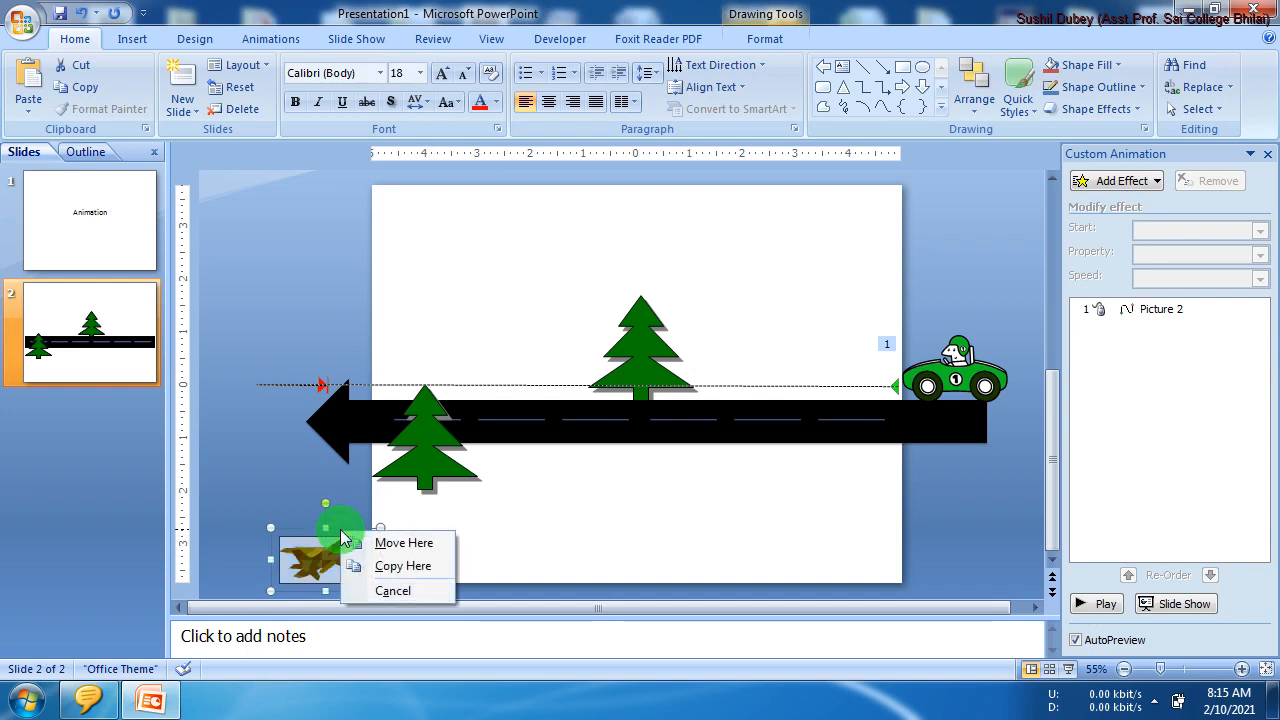
{"action": "left_click", "coordinate": [320, 537]}
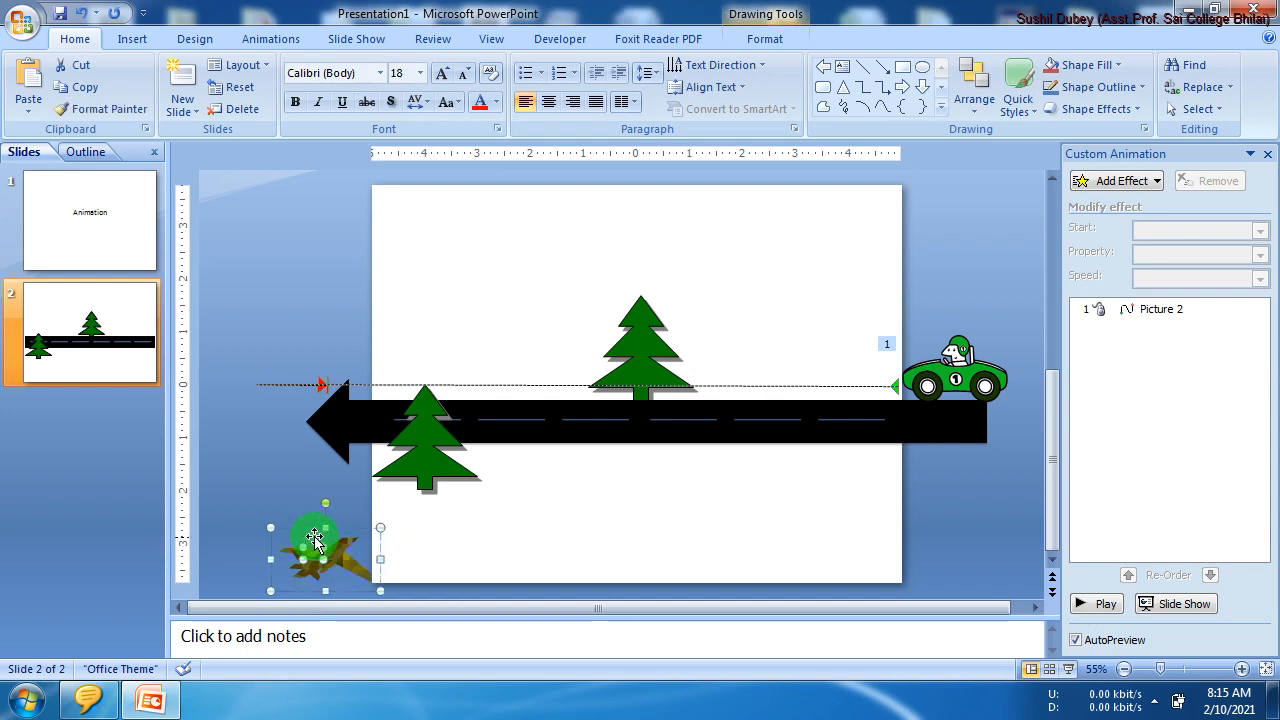
Step: Add a custom Curve motion path to the plane, rising across the road and ending above the slide's upper right corner
{"action": "left_click", "coordinate": [310, 533]}
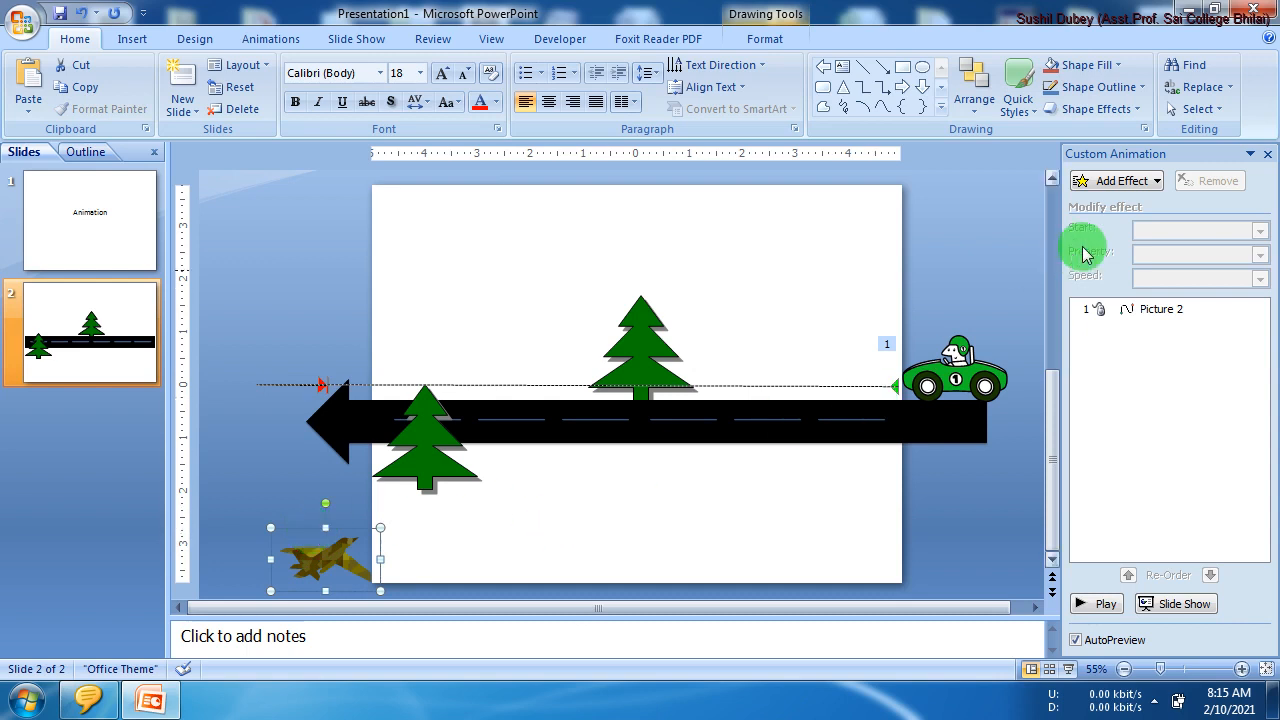
{"action": "left_click", "coordinate": [1145, 183]}
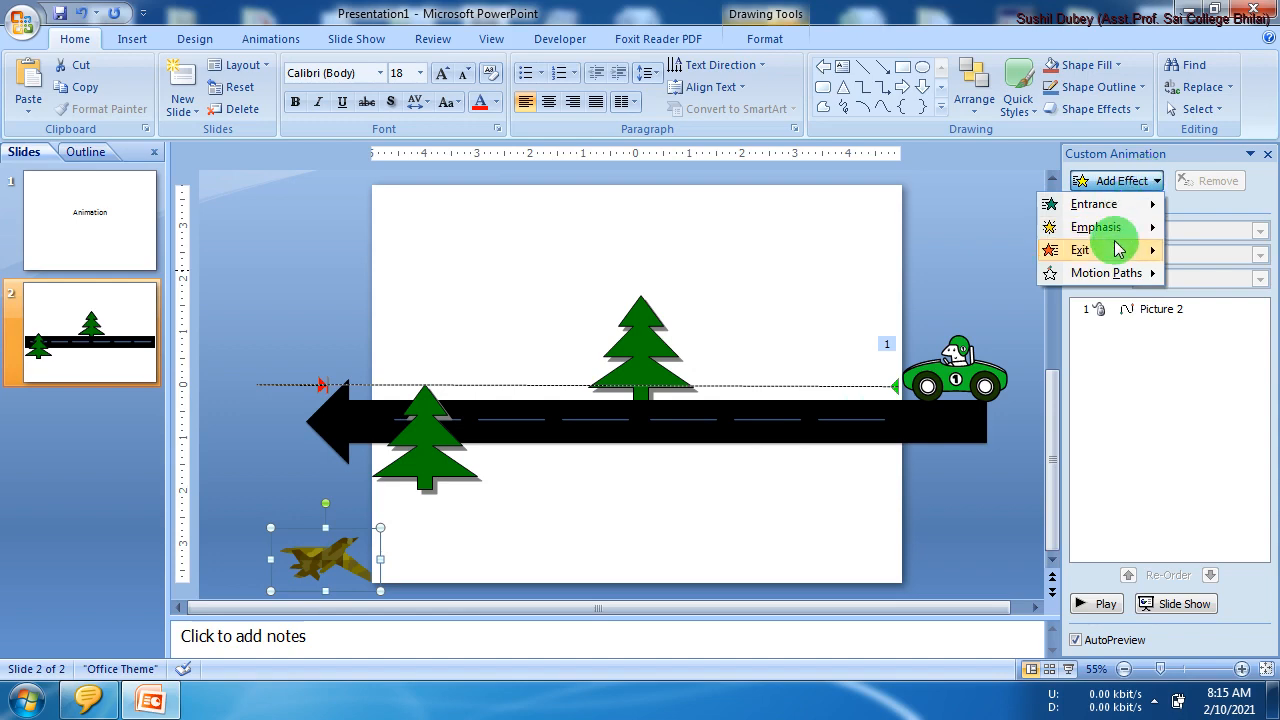
{"action": "mouse_move", "coordinate": [1100, 274]}
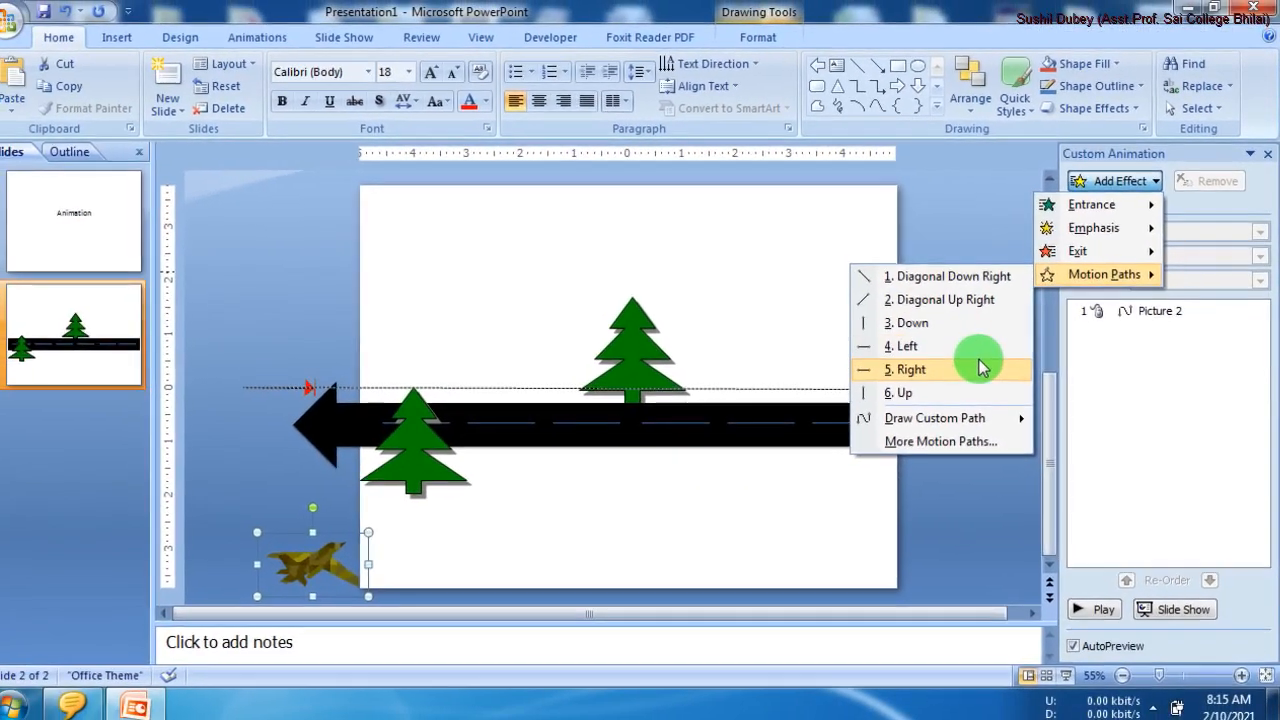
{"action": "mouse_move", "coordinate": [972, 418]}
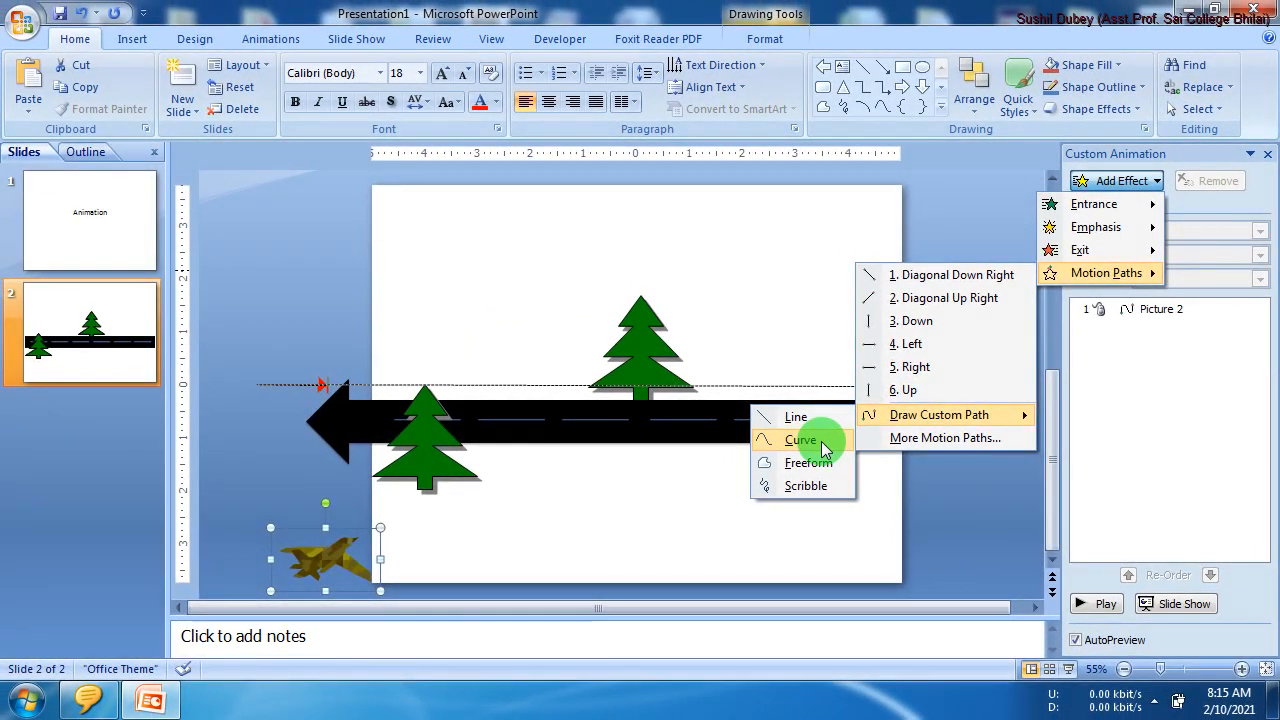
{"action": "left_click", "coordinate": [820, 442]}
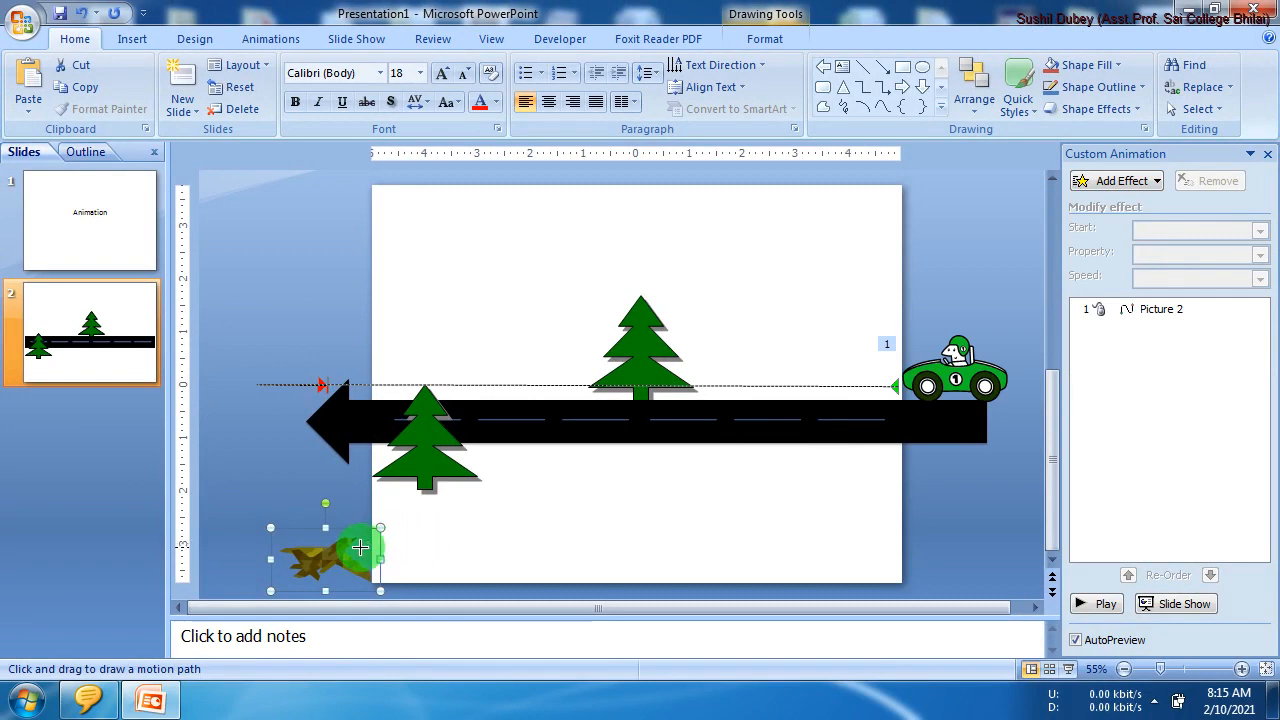
{"action": "left_click", "coordinate": [359, 548]}
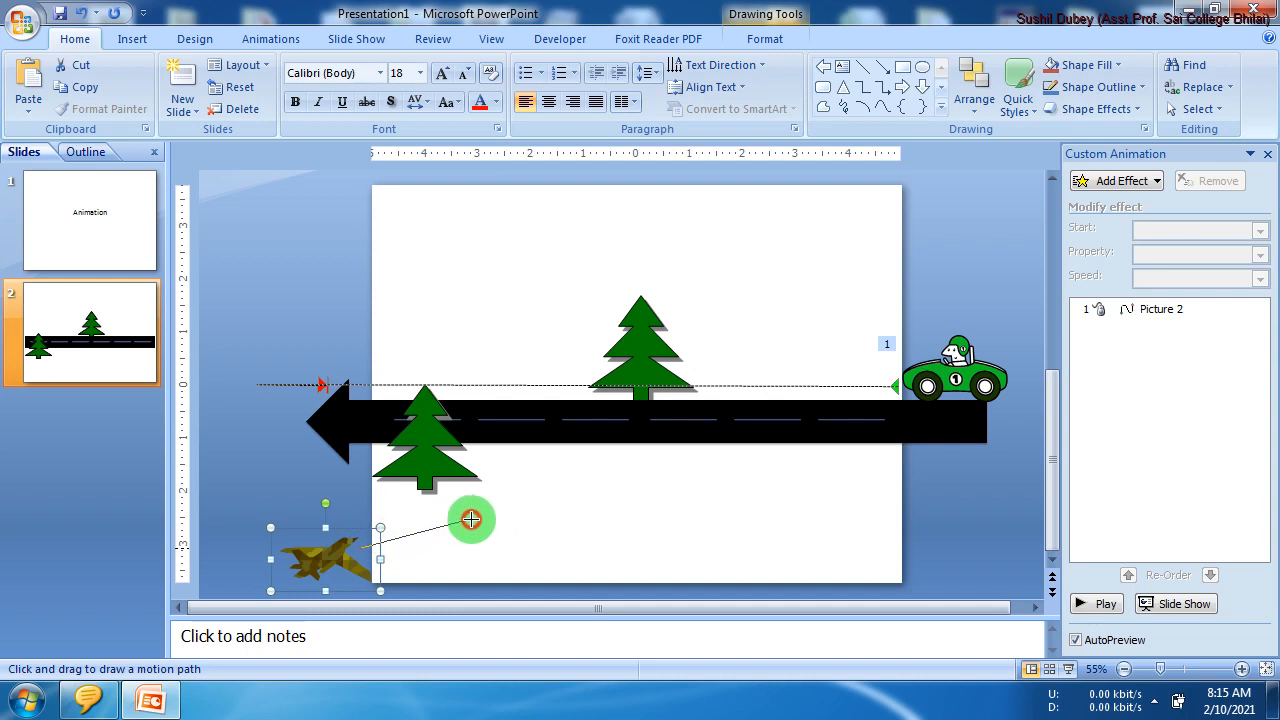
{"action": "left_click_drag", "start_coordinate": [648, 467], "coordinate": [675, 460]}
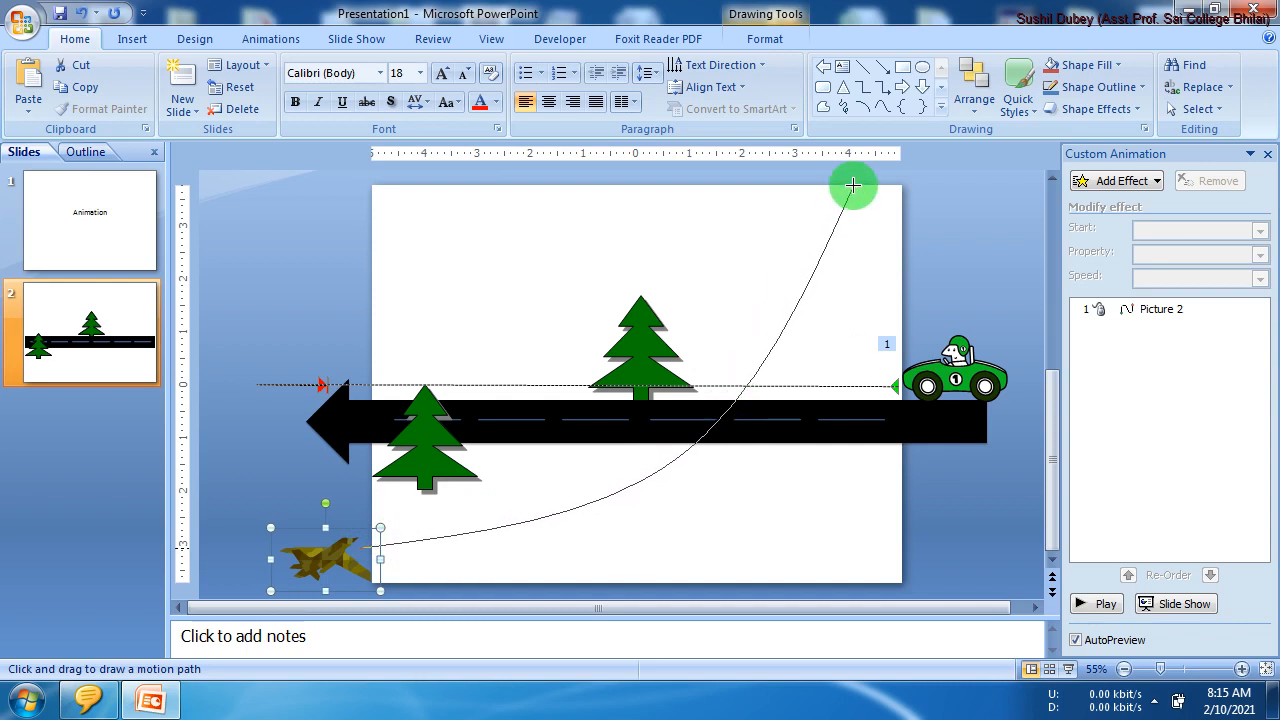
{"action": "double_click", "coordinate": [891, 110]}
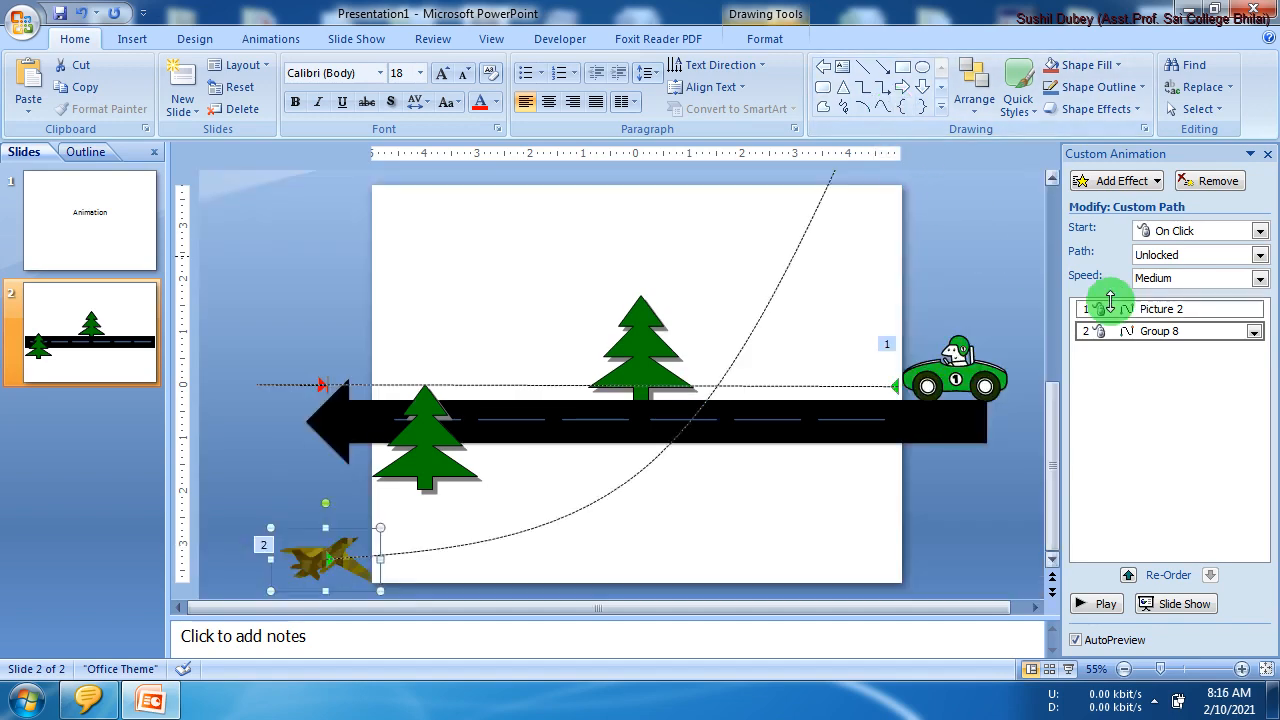
Step: Set the plane's motion path speed to Very Slow and preview the slide's animations
{"action": "left_click", "coordinate": [1180, 279]}
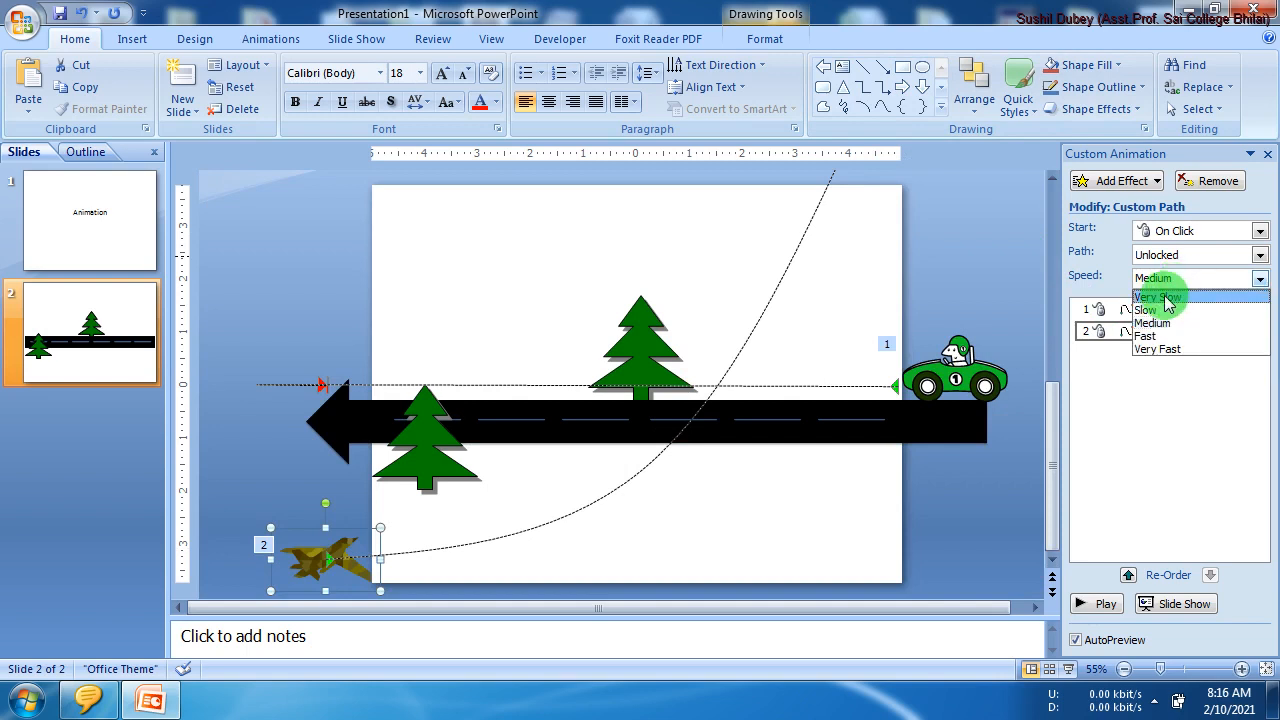
{"action": "left_click", "coordinate": [1162, 297]}
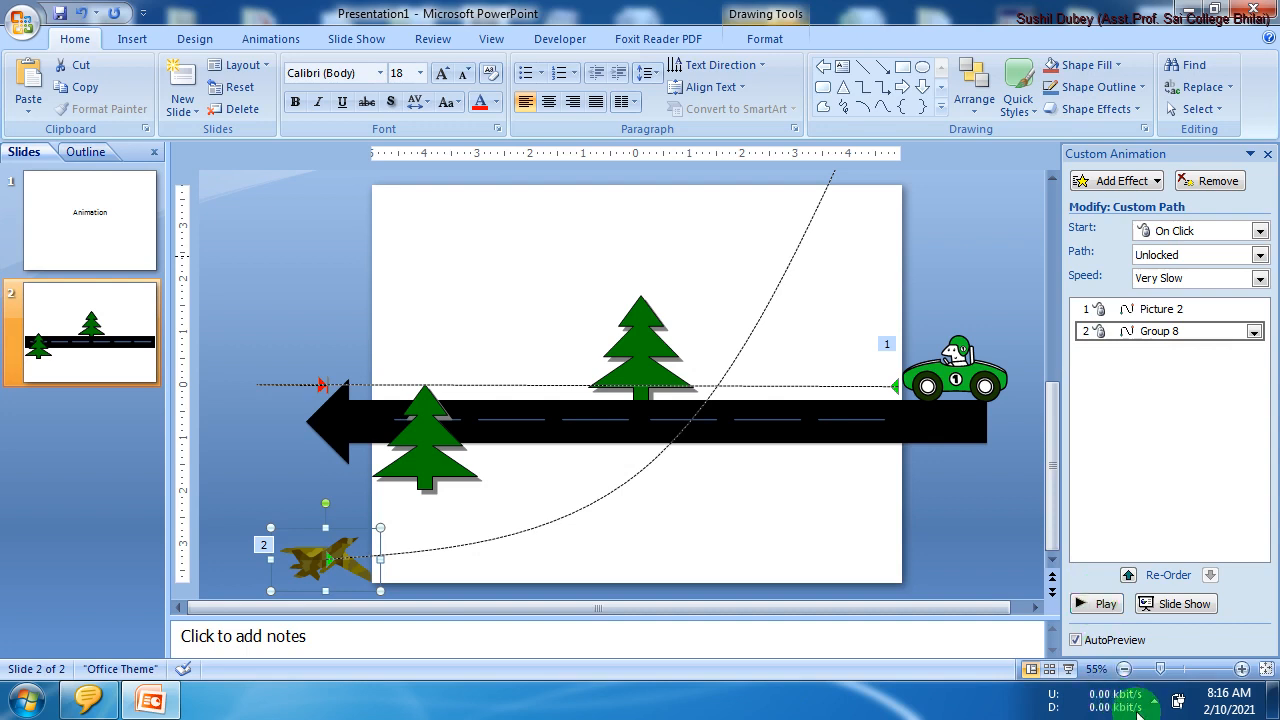
{"action": "left_click", "coordinate": [1102, 605]}
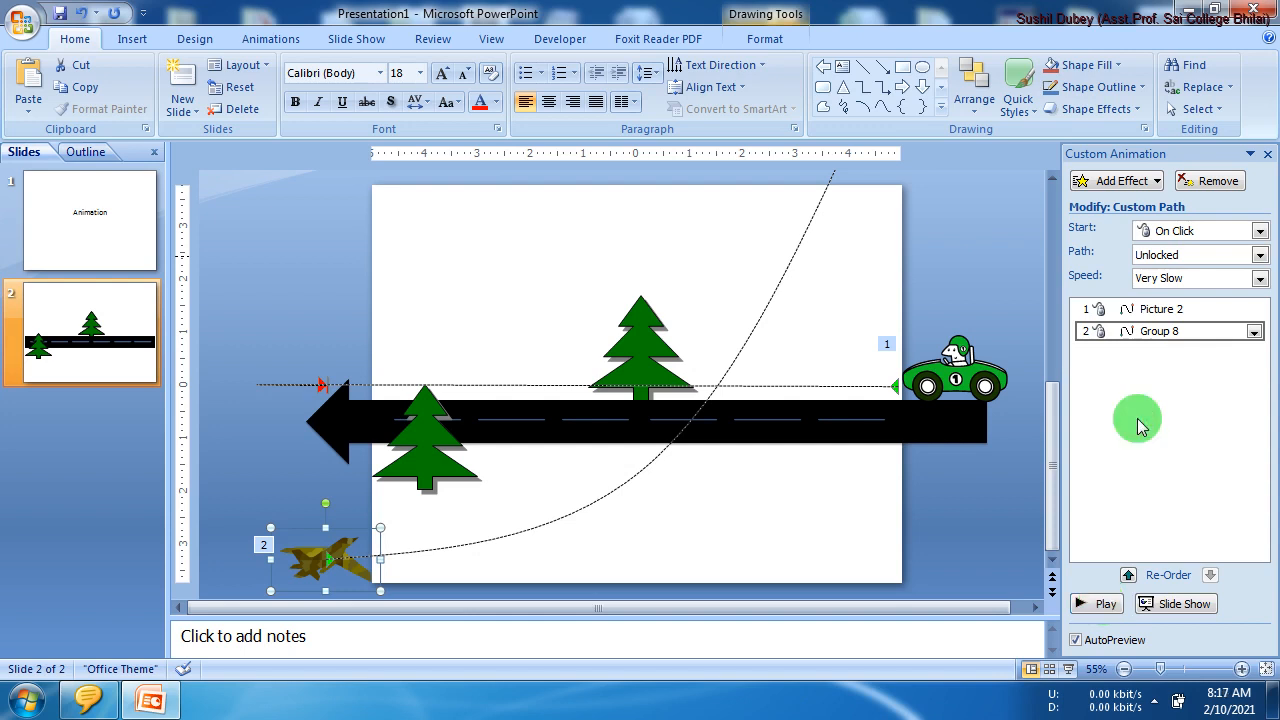
Step: Set the plane's animation to start With Previous and preview it together with the car
{"action": "left_click", "coordinate": [1220, 230]}
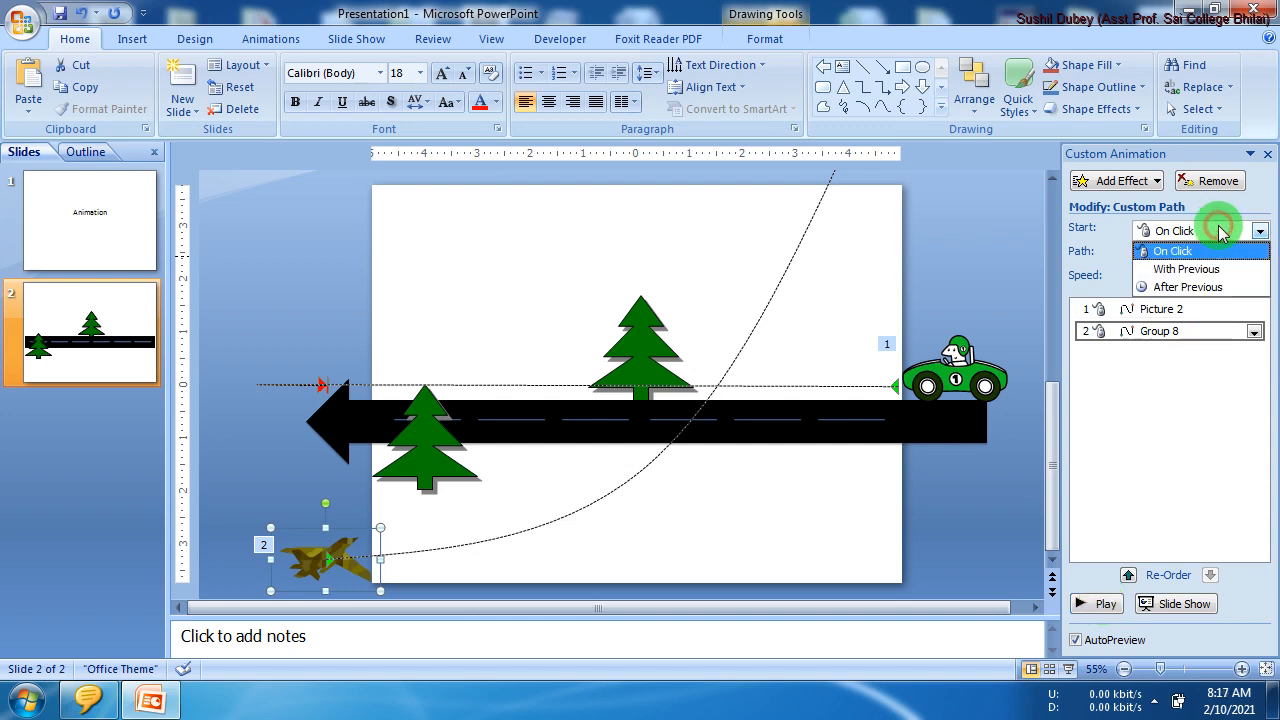
{"action": "left_click", "coordinate": [1183, 330]}
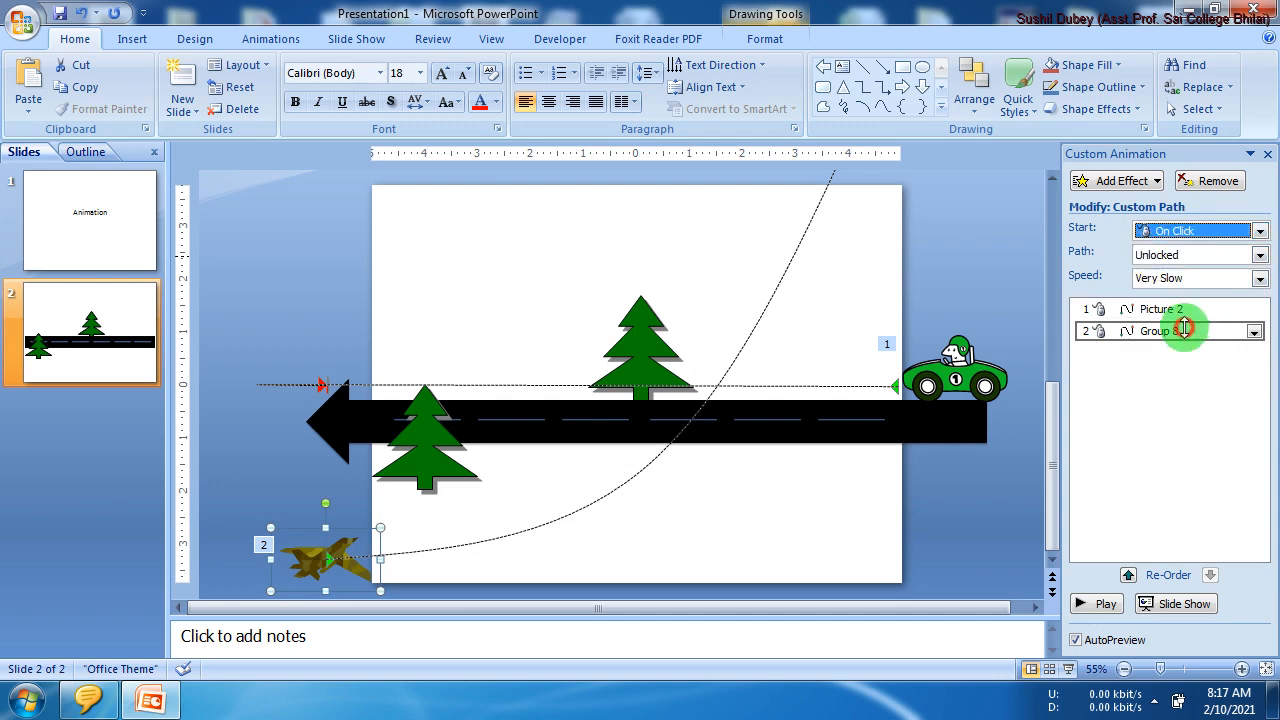
{"action": "left_click", "coordinate": [1223, 231]}
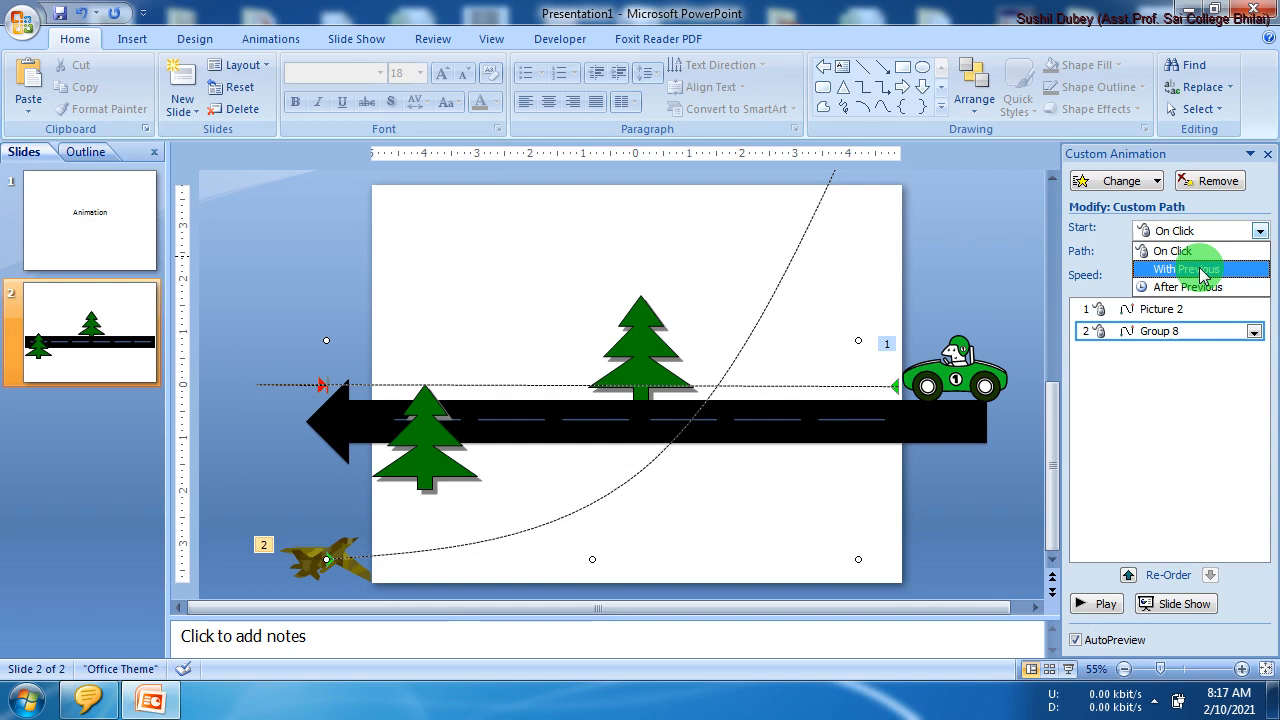
{"action": "left_click", "coordinate": [1203, 276]}
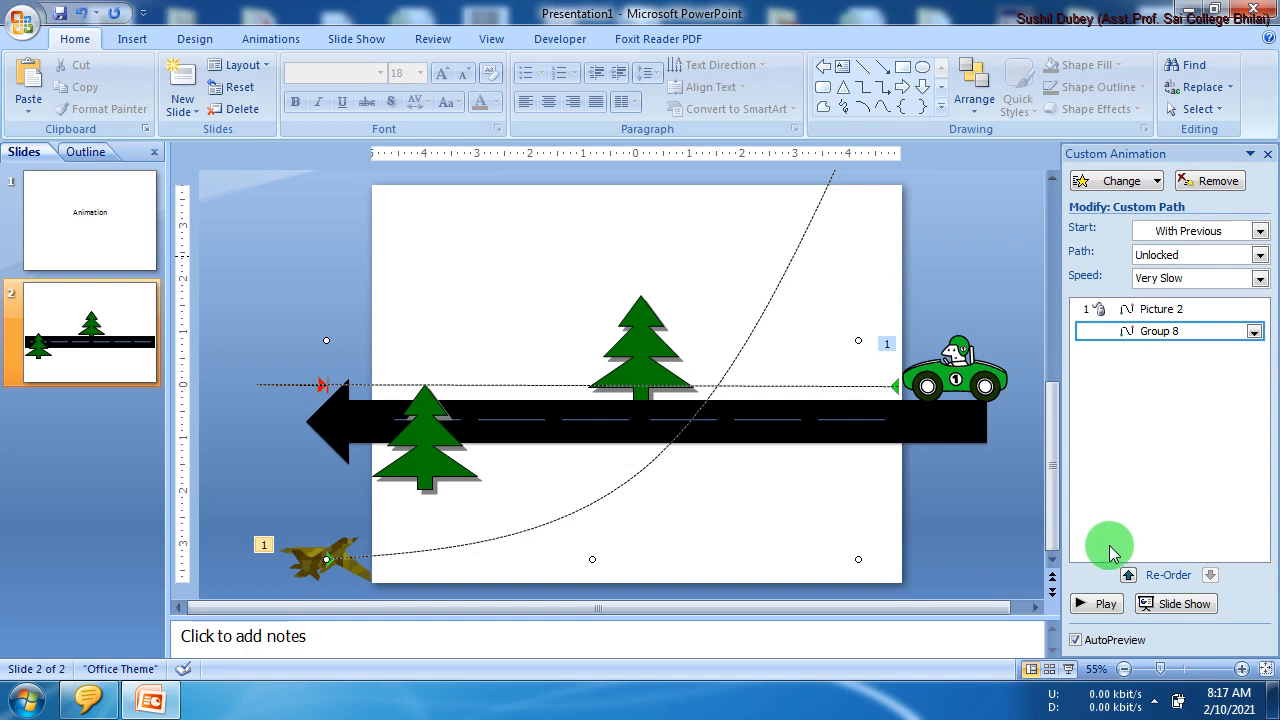
{"action": "left_click", "coordinate": [1095, 604]}
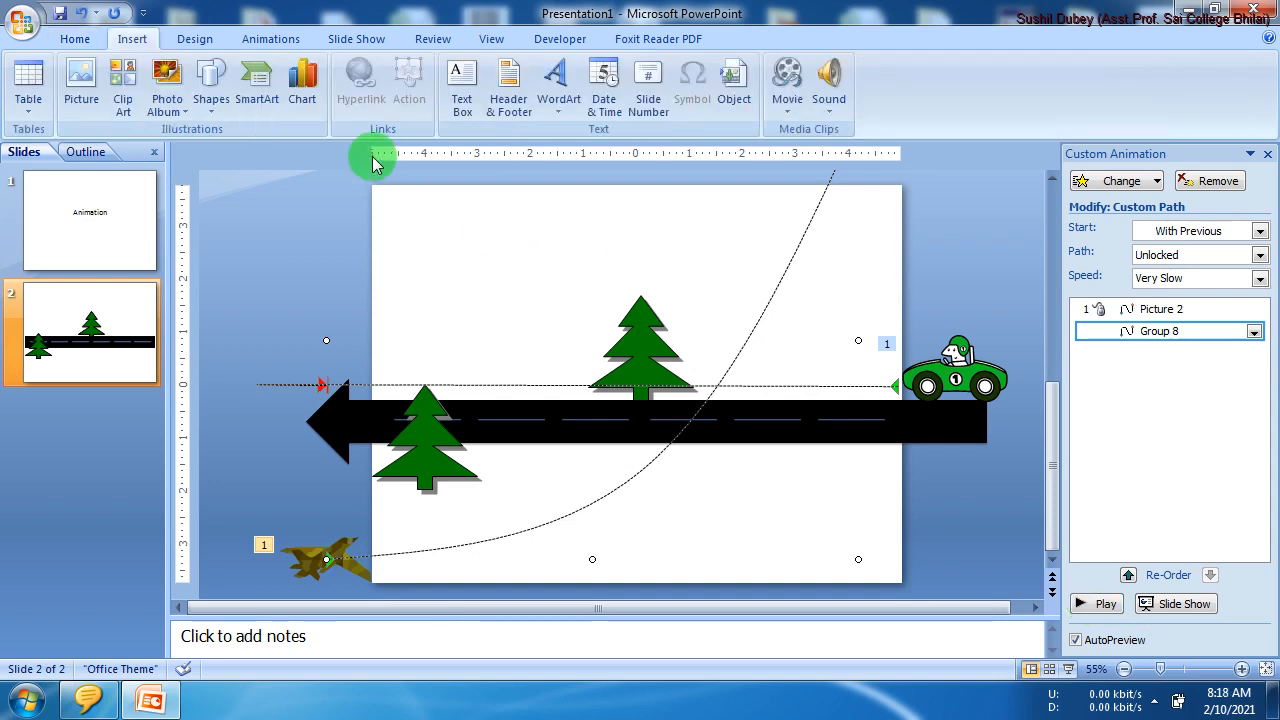
Step: Draw a small sun shape above the leftmost tree and delete it
{"action": "left_click", "coordinate": [207, 100]}
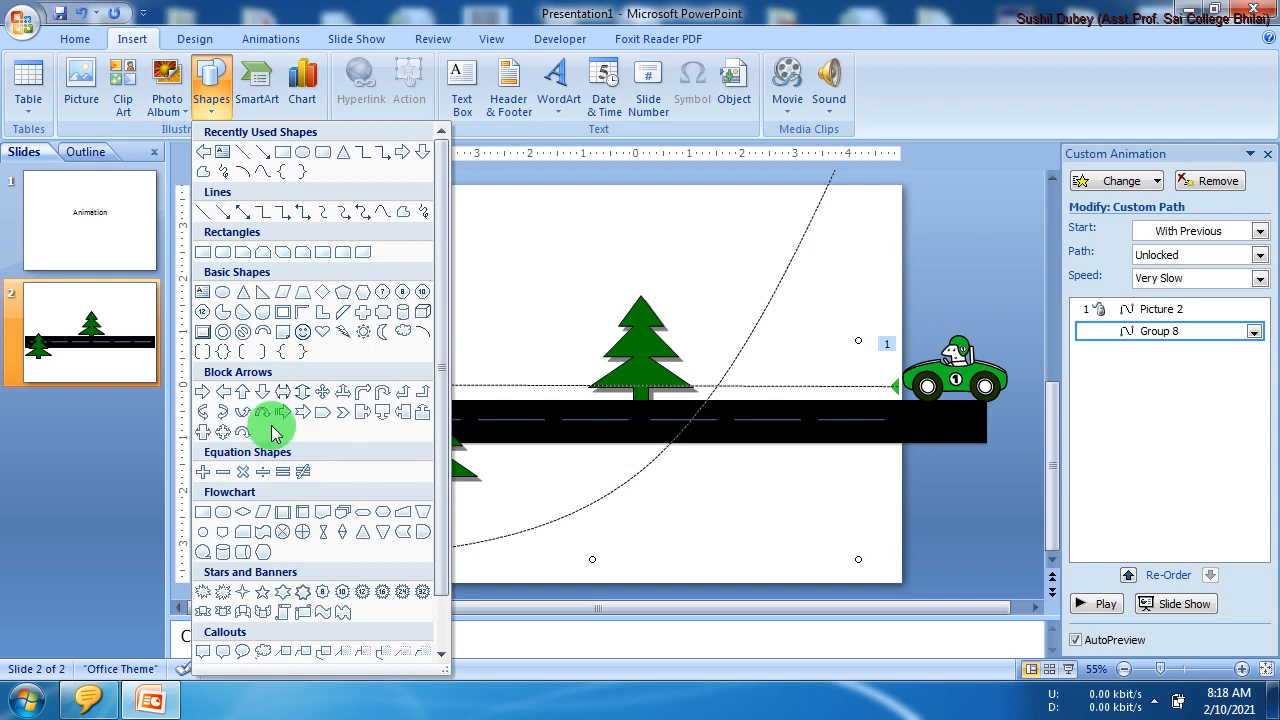
{"action": "left_click", "coordinate": [350, 331]}
{"action": "left_click_drag", "start_coordinate": [437, 231], "coordinate": [529, 294]}
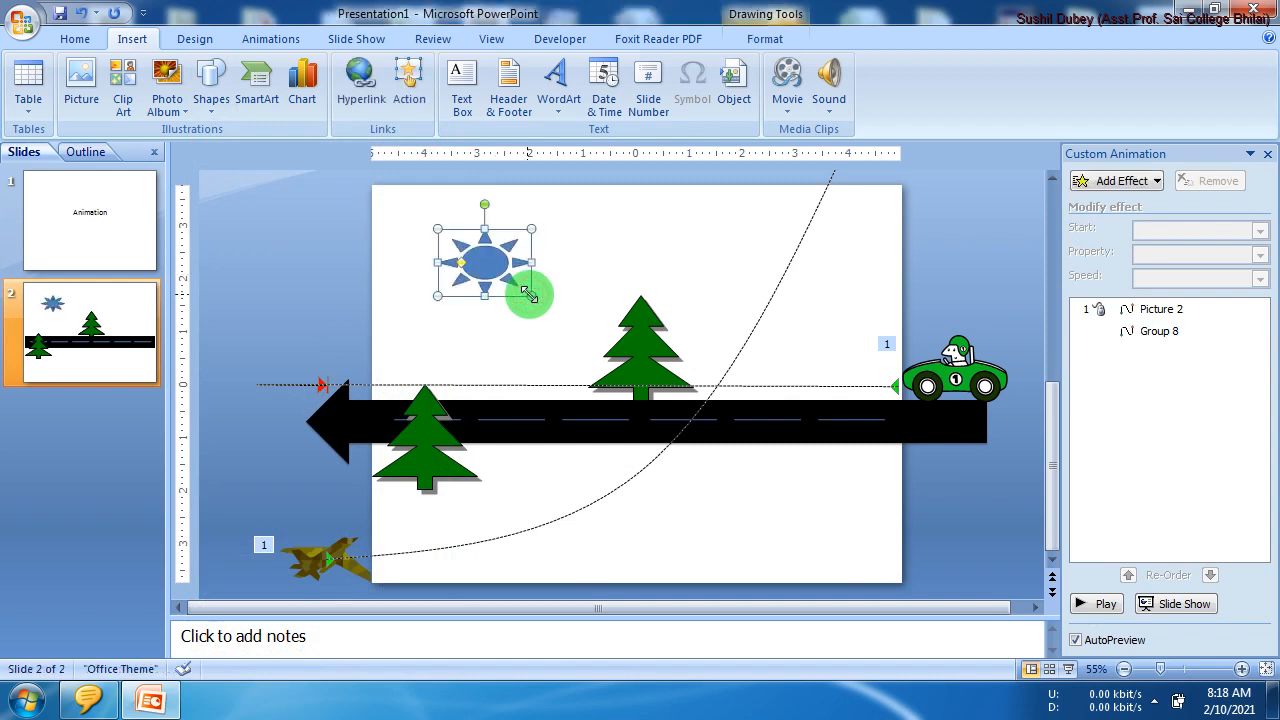
{"action": "key", "text": "Delete"}
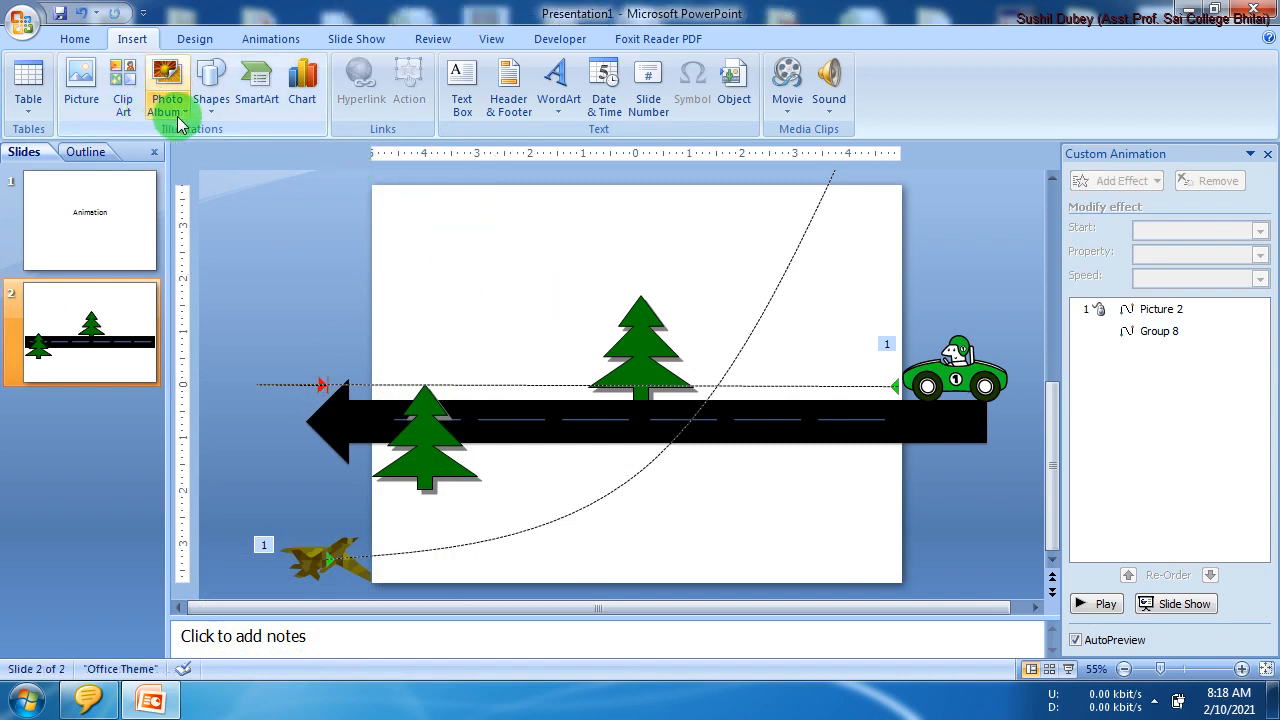
Step: Draw a cloud shape about 1.42" high and 4.17" wide in the slide's upper right corner, above the road
{"action": "left_click", "coordinate": [208, 105]}
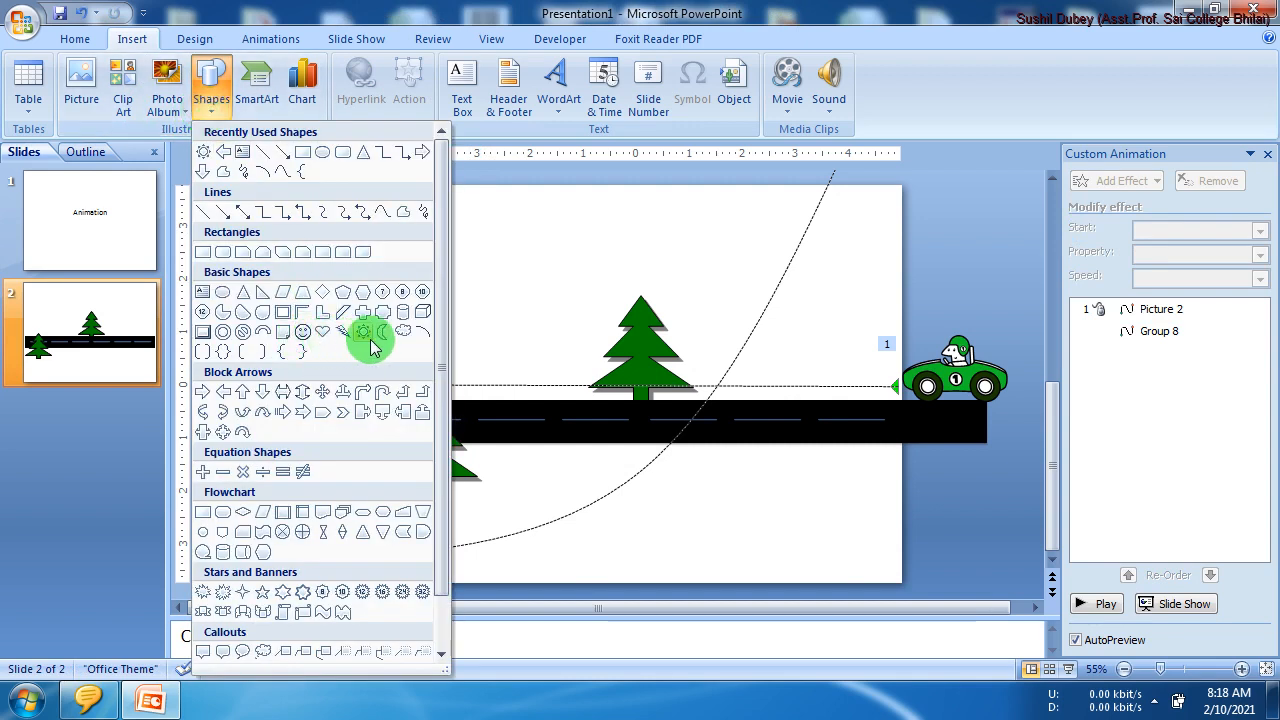
{"action": "left_click", "coordinate": [401, 332]}
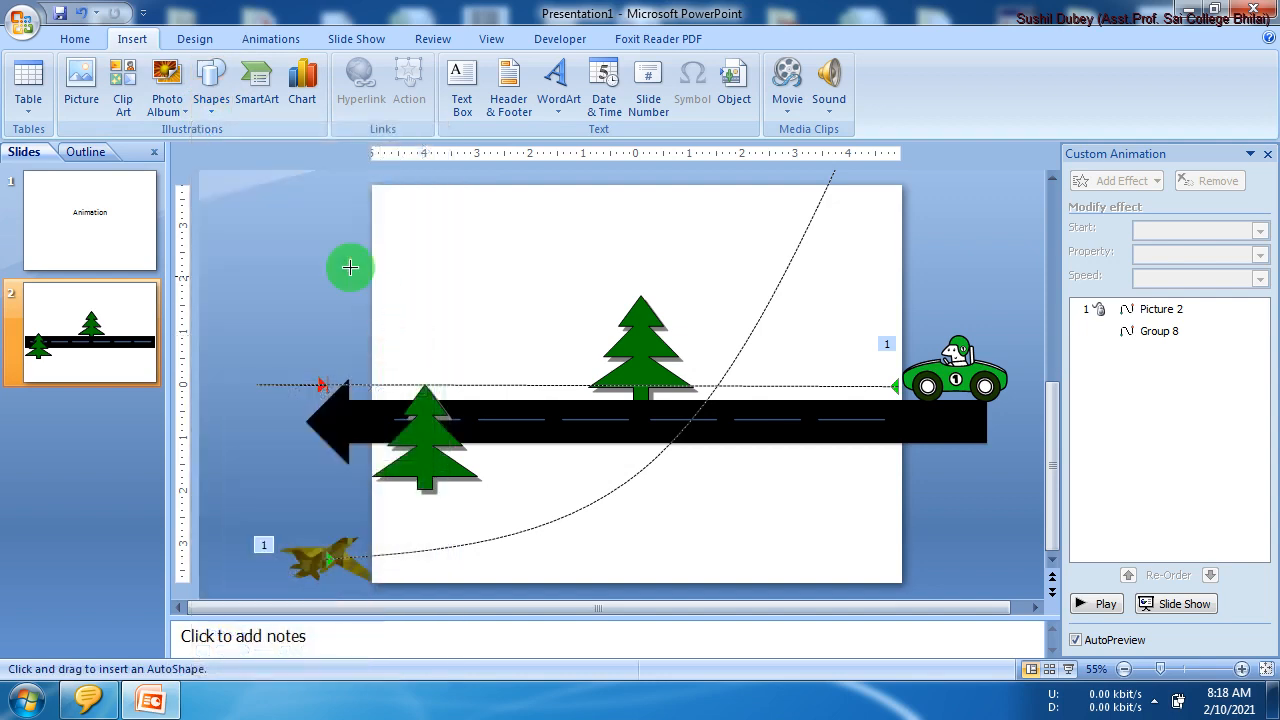
{"action": "left_click_drag", "start_coordinate": [447, 229], "coordinate": [668, 281]}
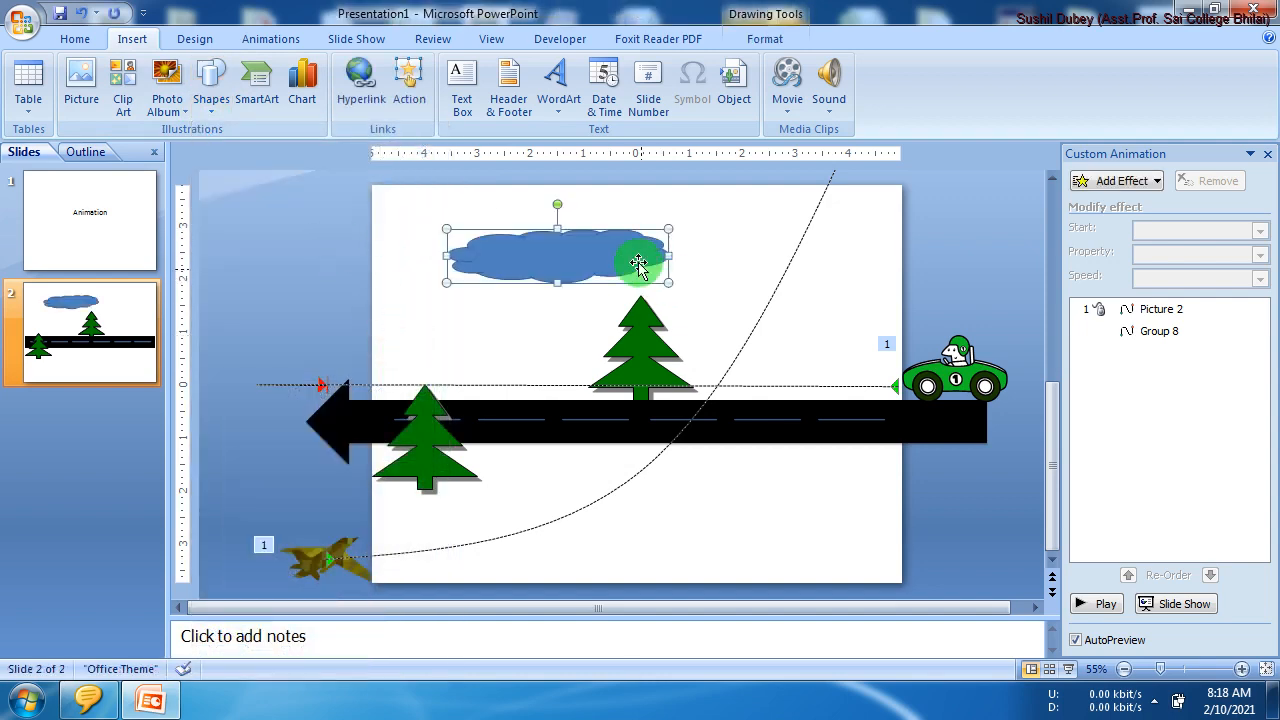
{"action": "left_click_drag", "start_coordinate": [557, 229], "coordinate": [799, 242]}
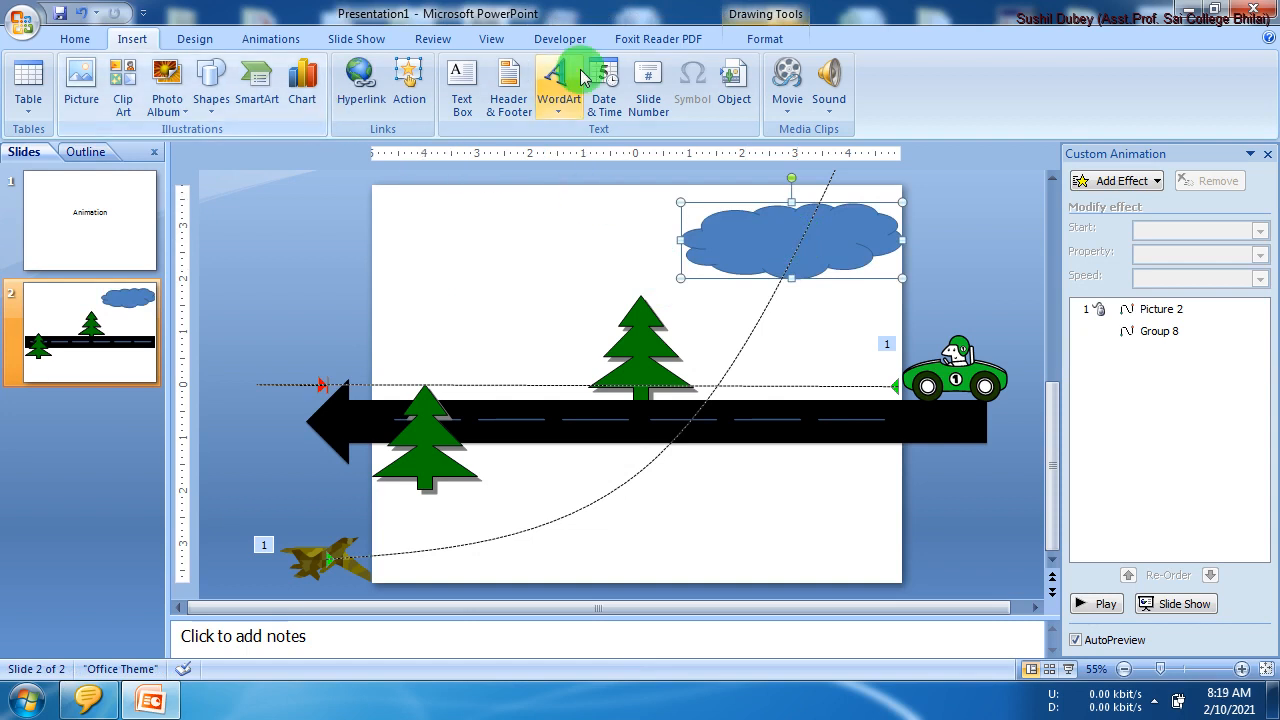
Step: Apply the light aqua gradient shape style to the cloud and preview the slide's animations
{"action": "left_click", "coordinate": [752, 35]}
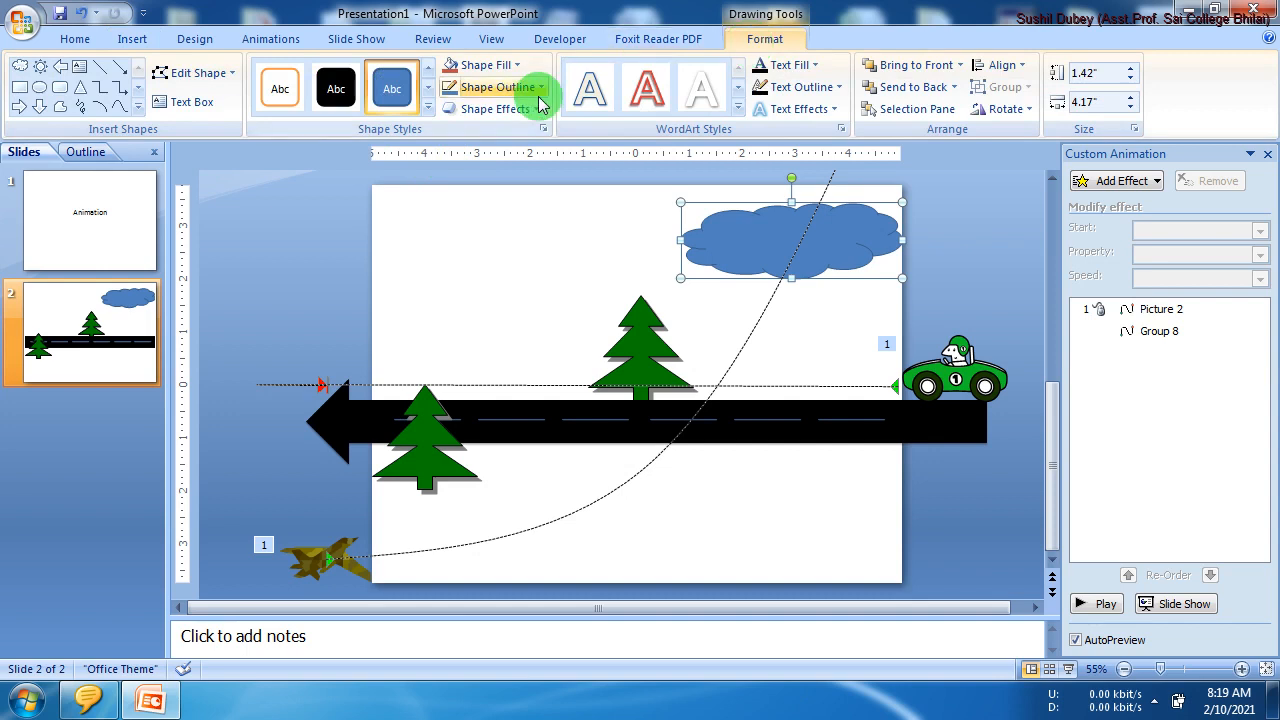
{"action": "left_click", "coordinate": [427, 106]}
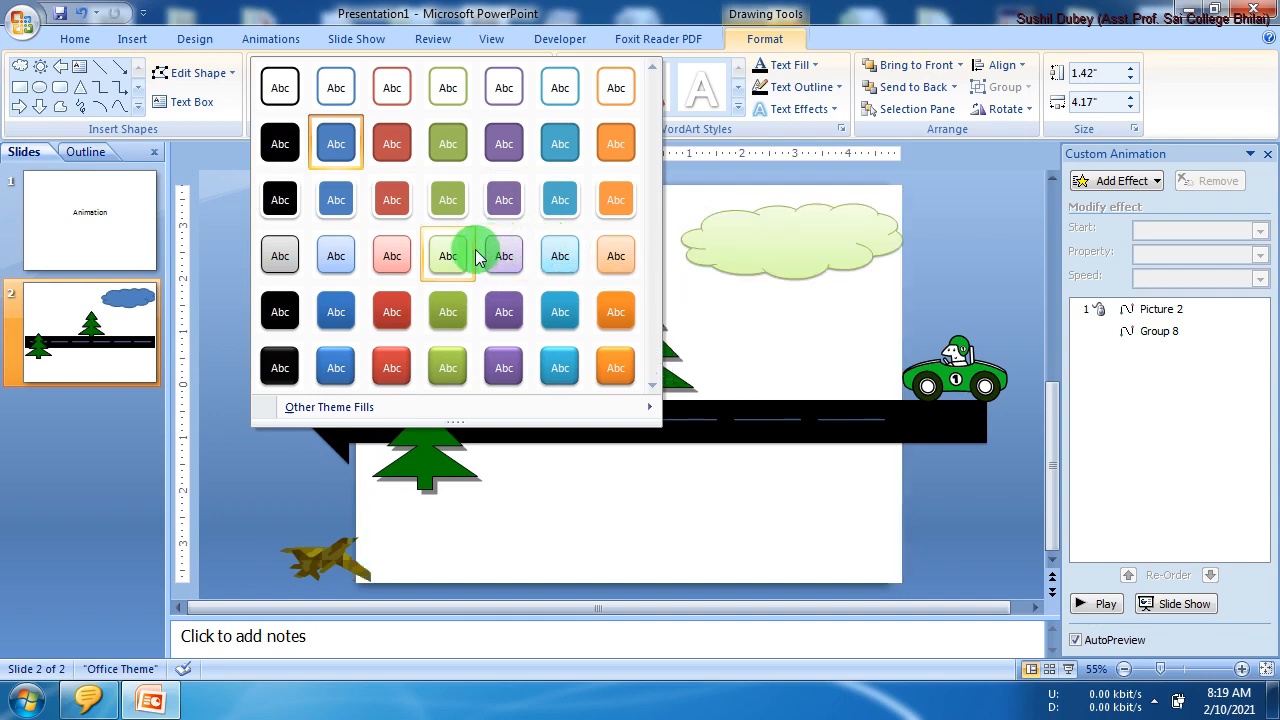
{"action": "left_click", "coordinate": [545, 258]}
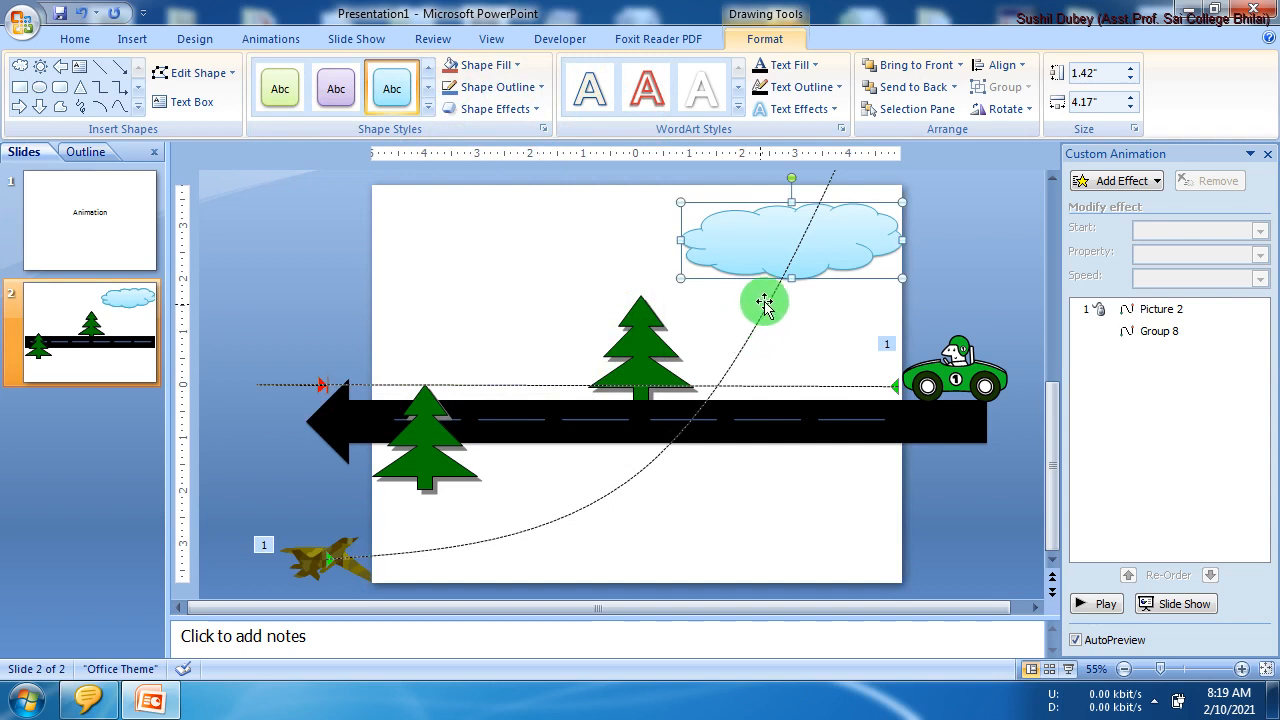
{"action": "left_click", "coordinate": [1097, 604]}
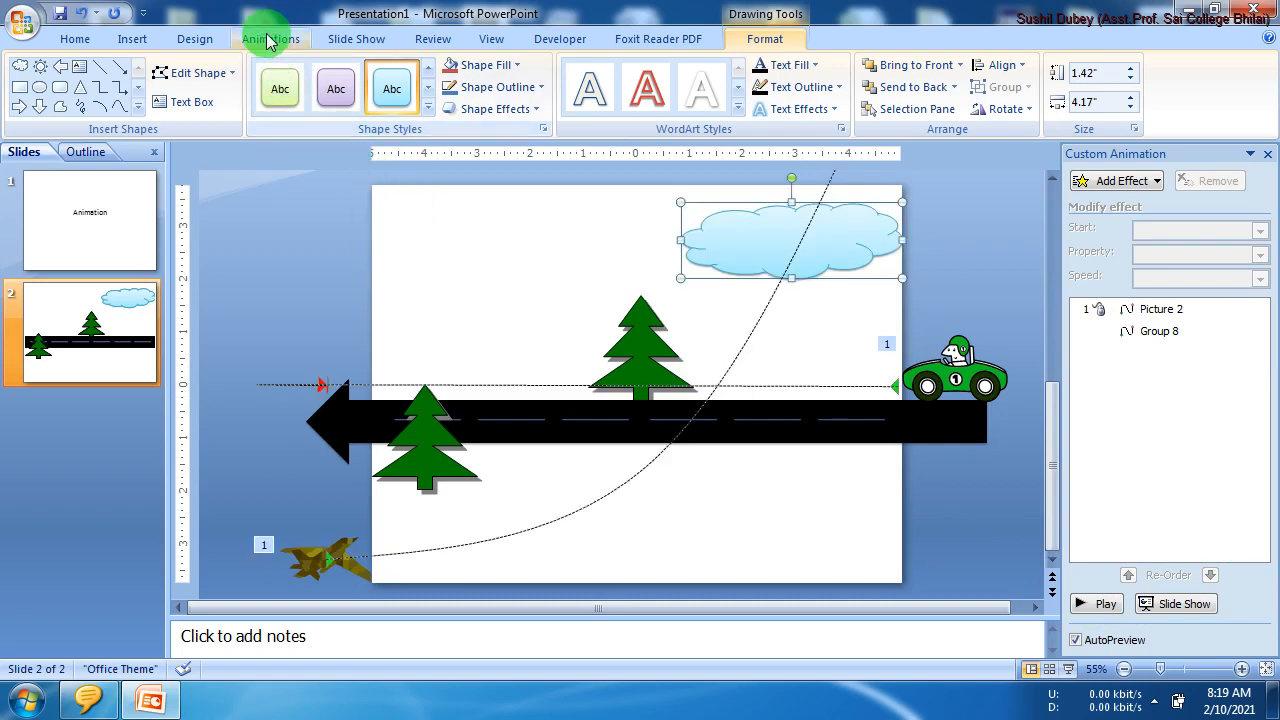
Step: Draw a horizontal cylinder (flowchart direct access storage shape) over the road between the two trees and preview the animations
{"action": "left_click", "coordinate": [136, 39]}
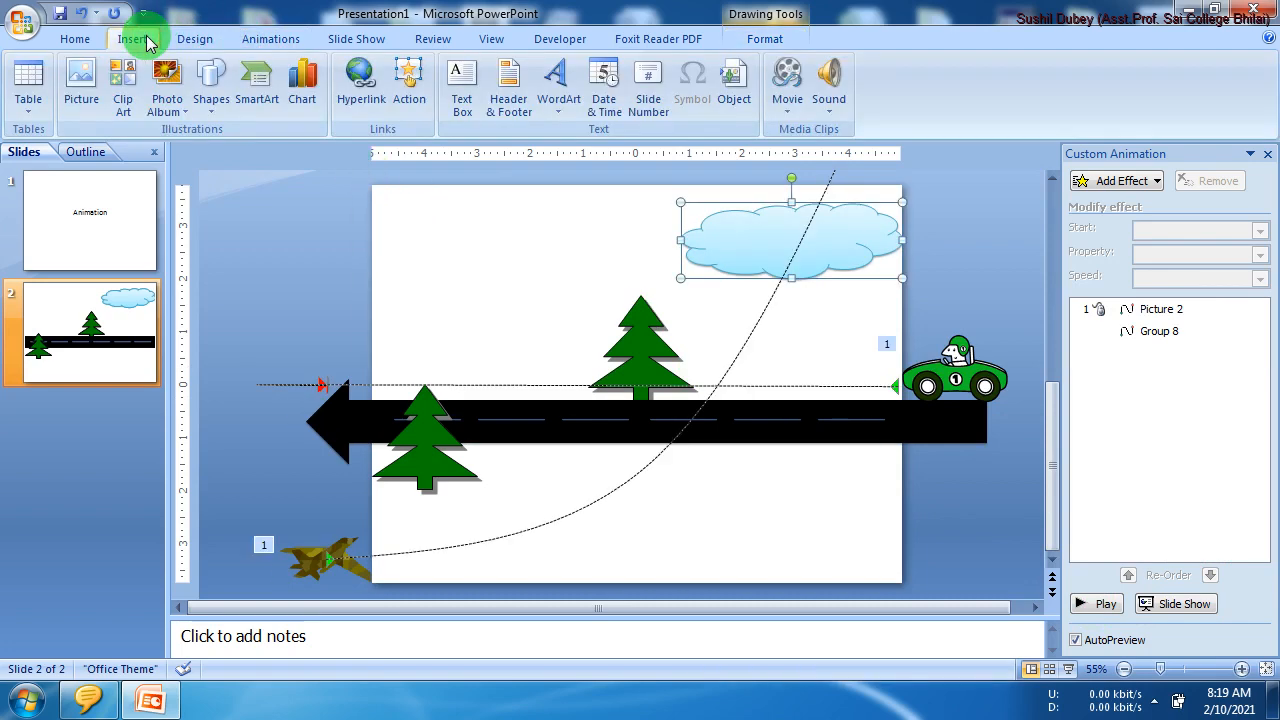
{"action": "left_click", "coordinate": [211, 95]}
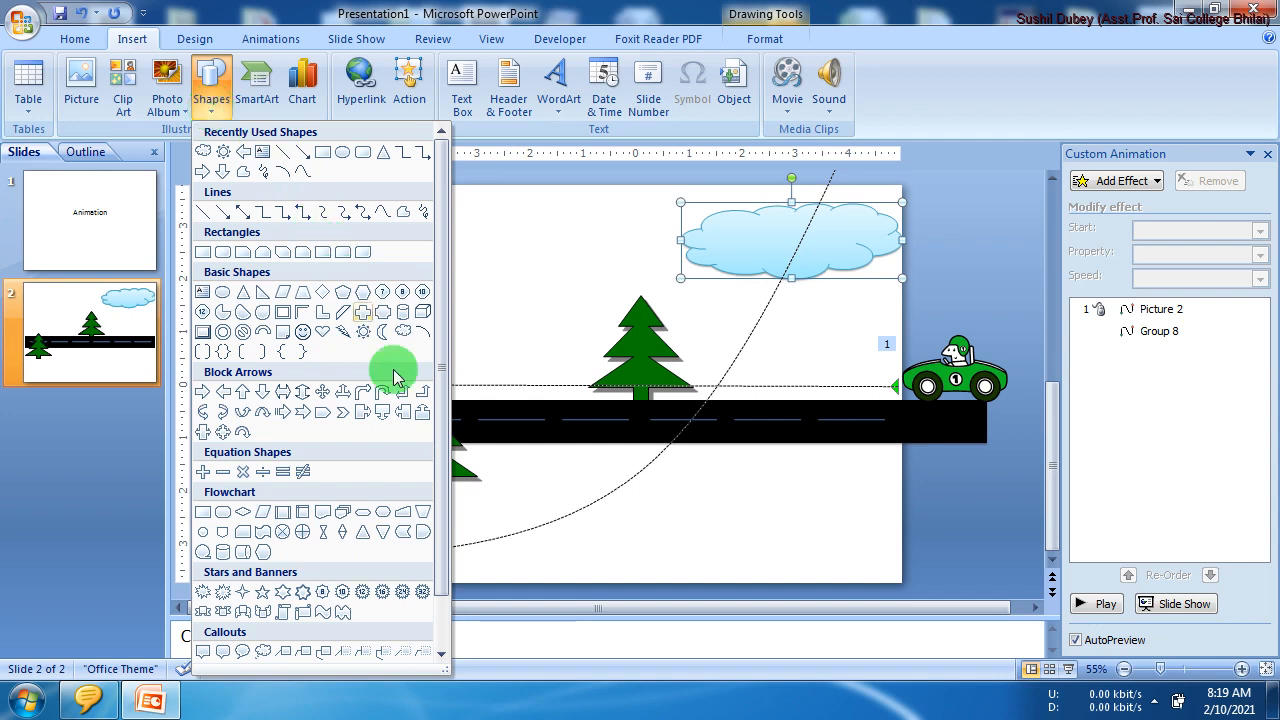
{"action": "left_click", "coordinate": [443, 657]}
{"action": "left_click", "coordinate": [443, 657]}
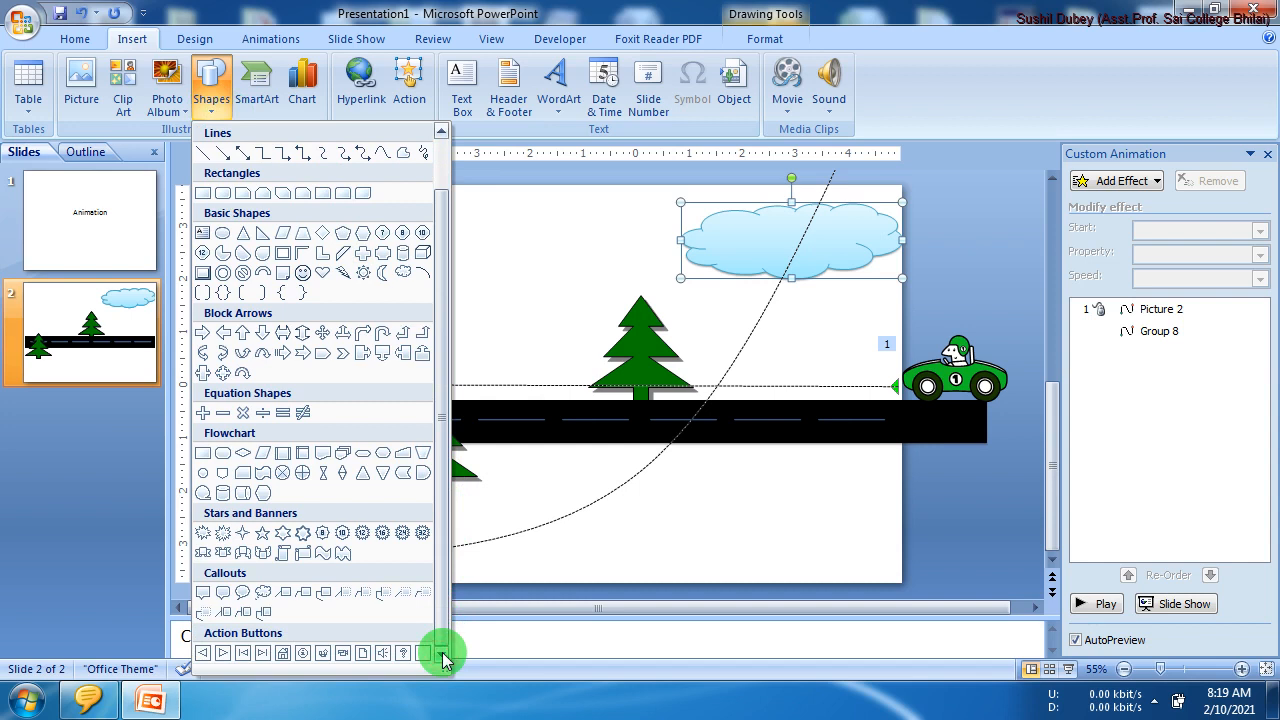
{"action": "left_click", "coordinate": [245, 494]}
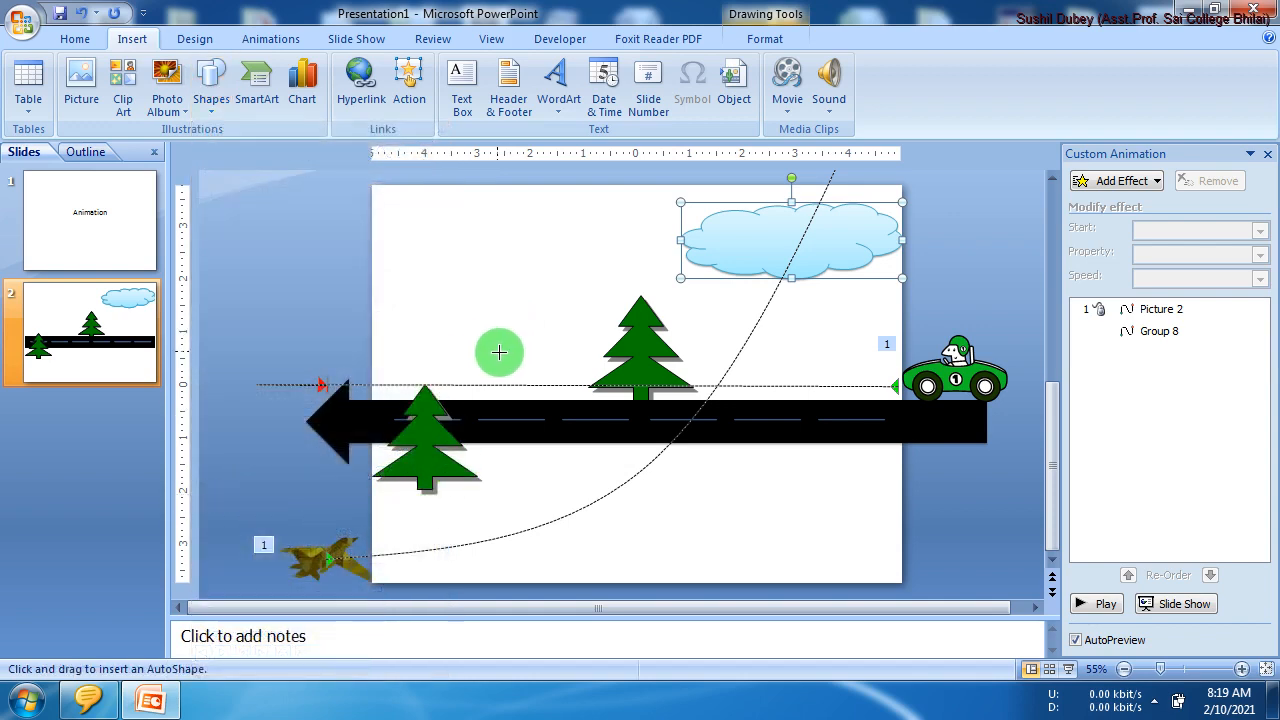
{"action": "left_click_drag", "start_coordinate": [497, 363], "coordinate": [647, 465]}
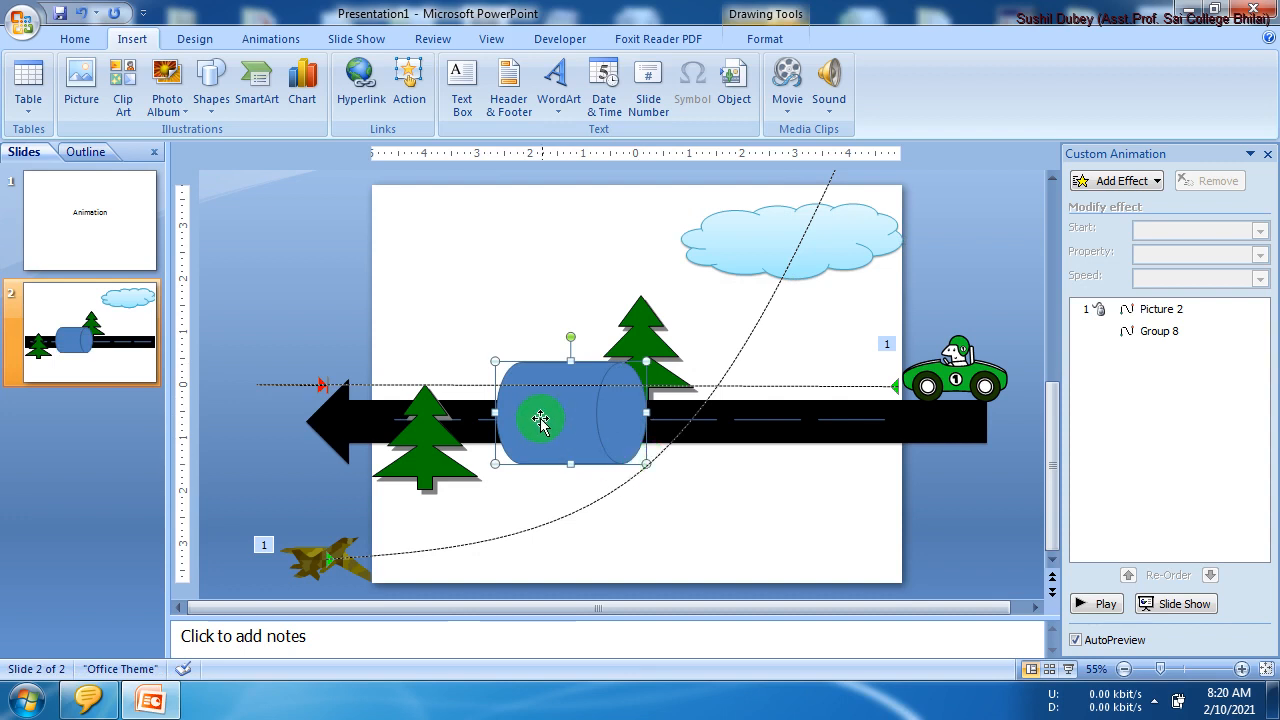
{"action": "left_click_drag", "start_coordinate": [537, 413], "coordinate": [487, 408]}
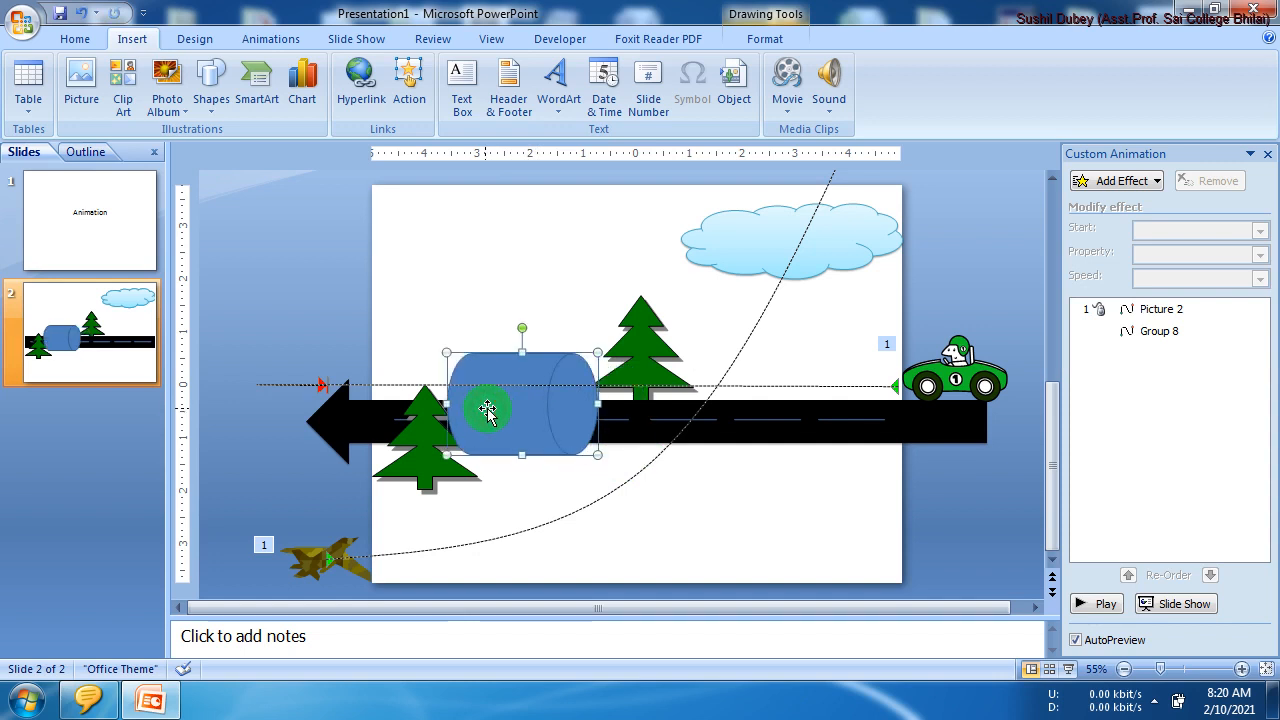
{"action": "left_click", "coordinate": [688, 508]}
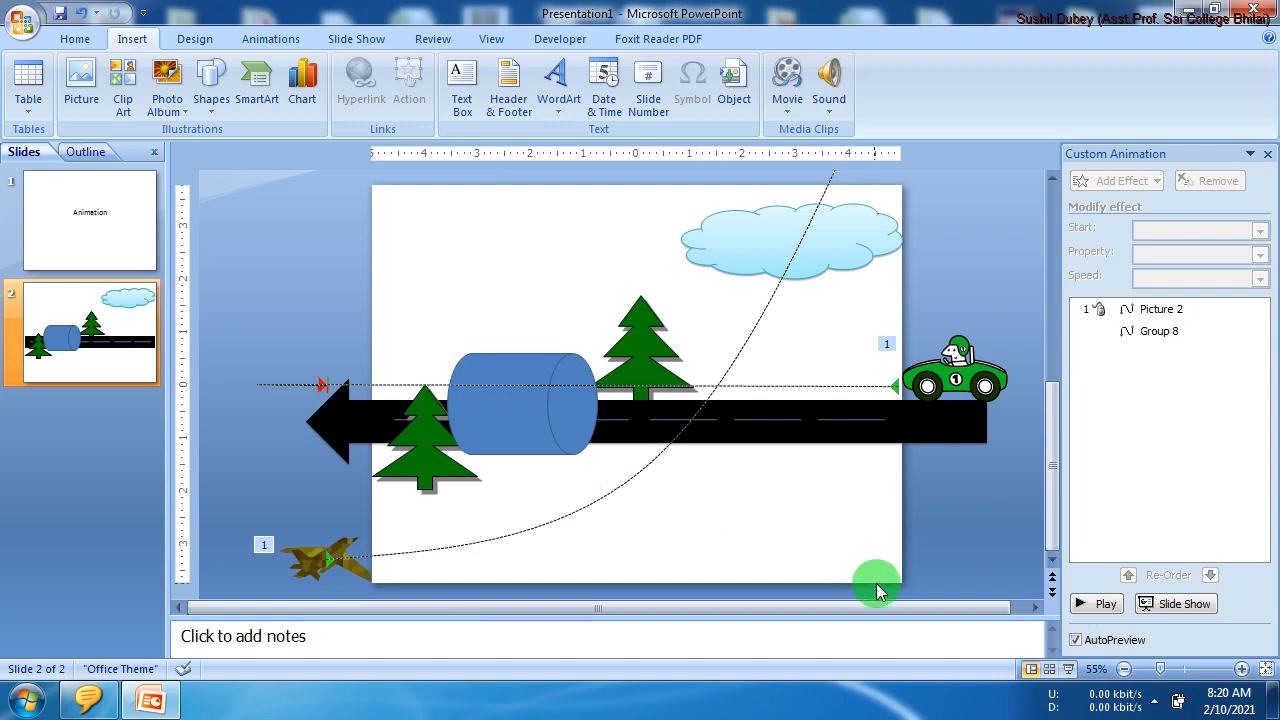
{"action": "left_click", "coordinate": [1092, 605]}
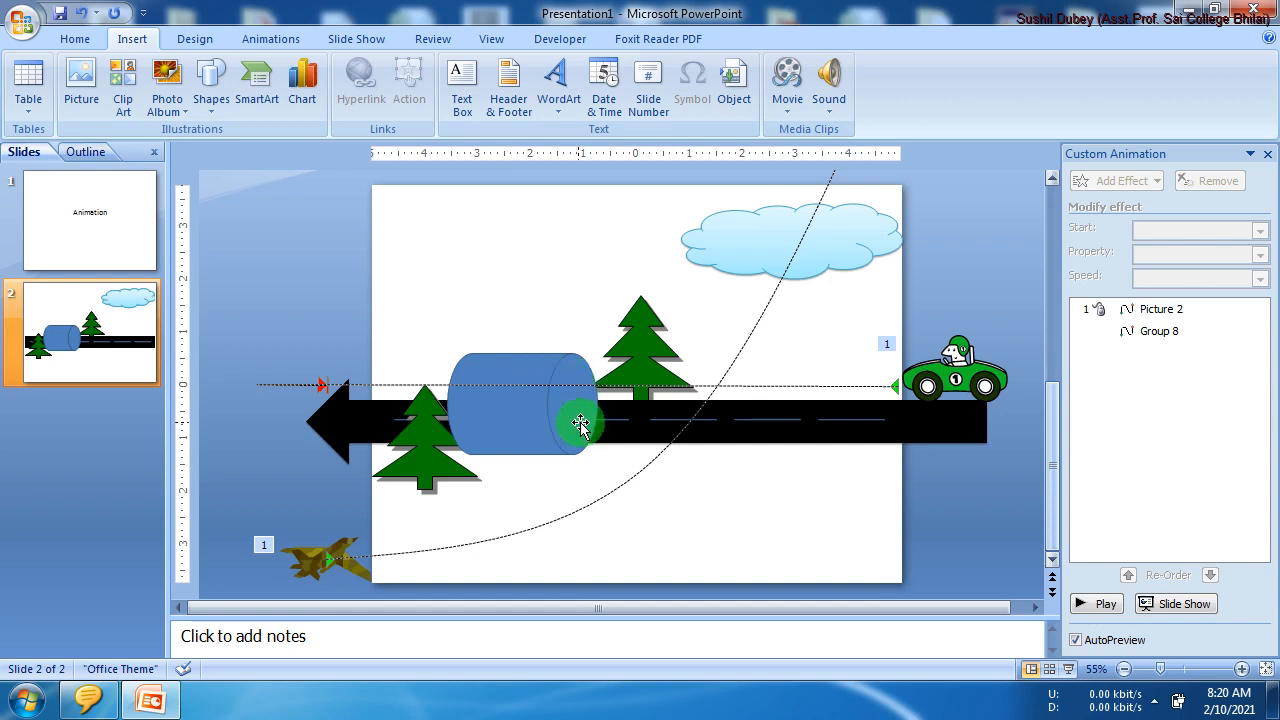
Step: Examine the Send to Back layering options for the cylinder on the road
{"action": "left_click", "coordinate": [580, 423]}
{"action": "right_click", "coordinate": [580, 423]}
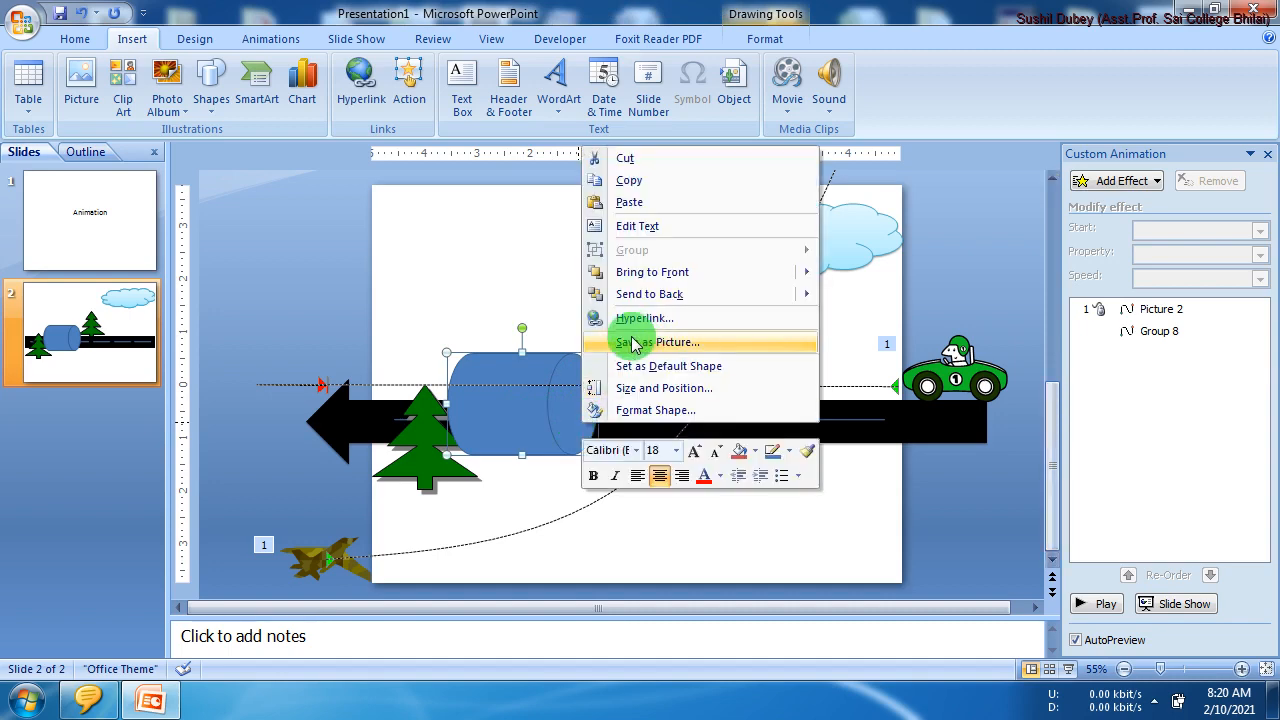
{"action": "right_click", "coordinate": [533, 406]}
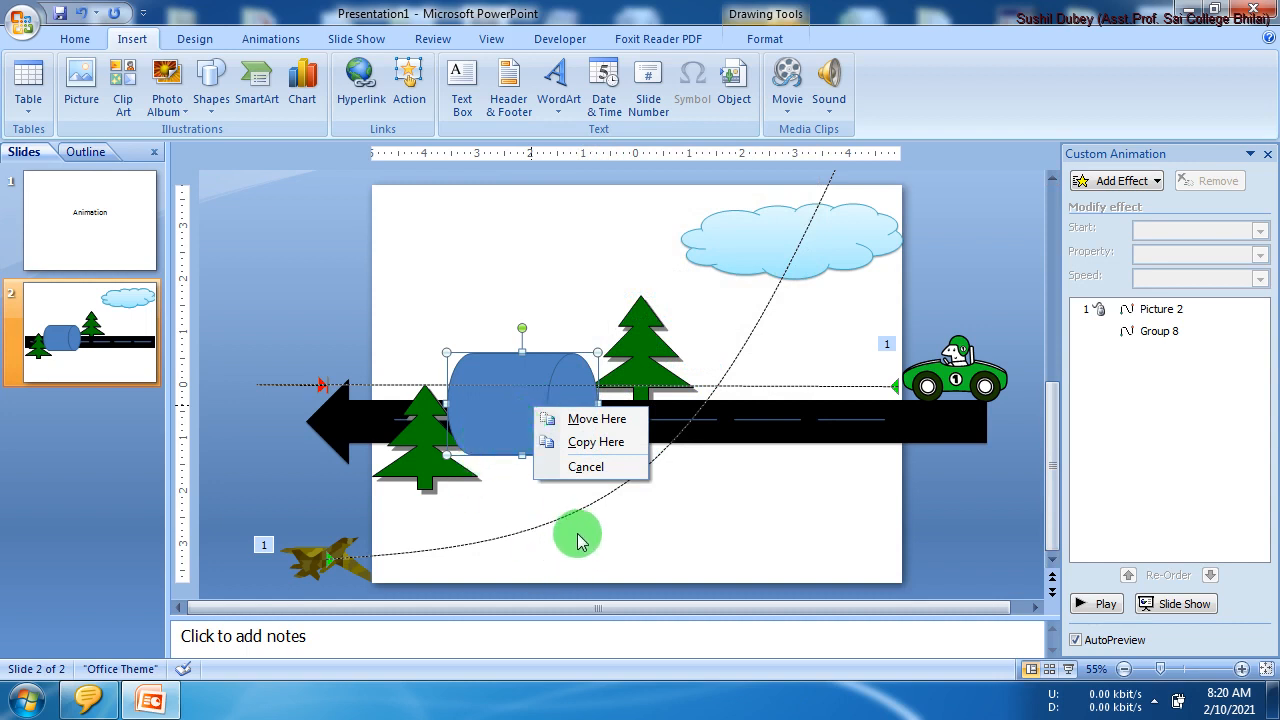
{"action": "left_click", "coordinate": [641, 535]}
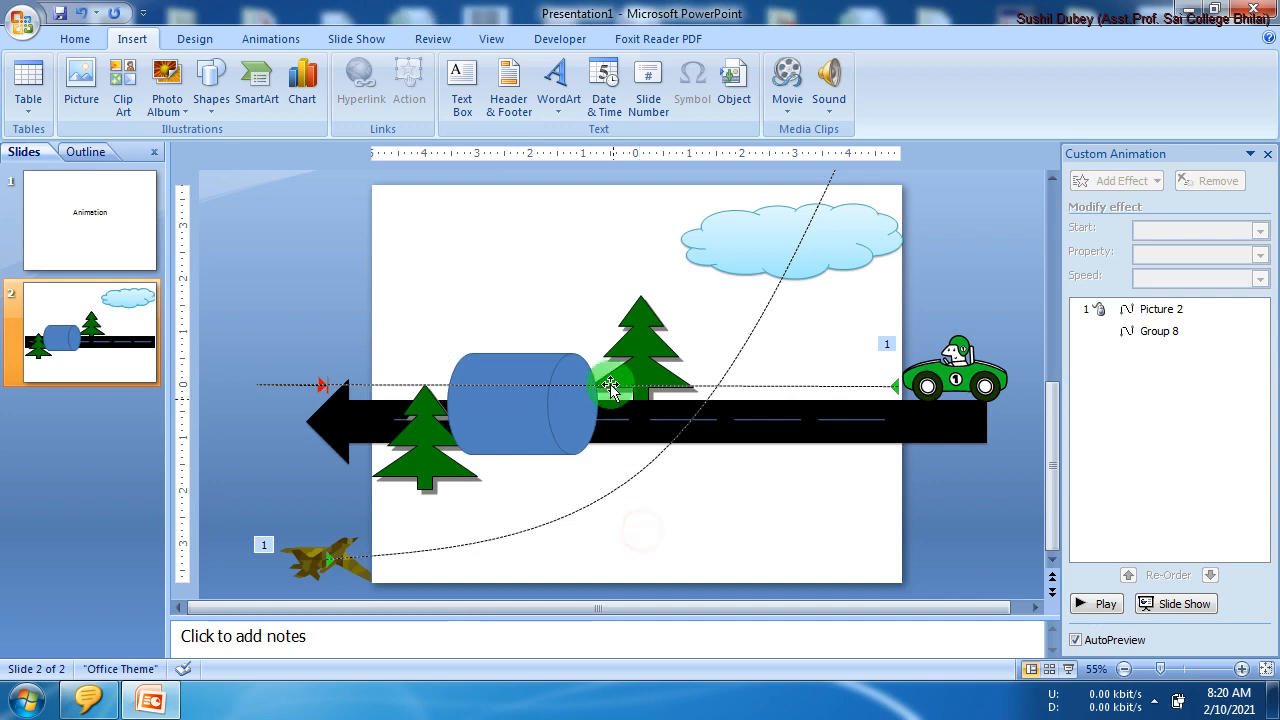
{"action": "left_click", "coordinate": [572, 358]}
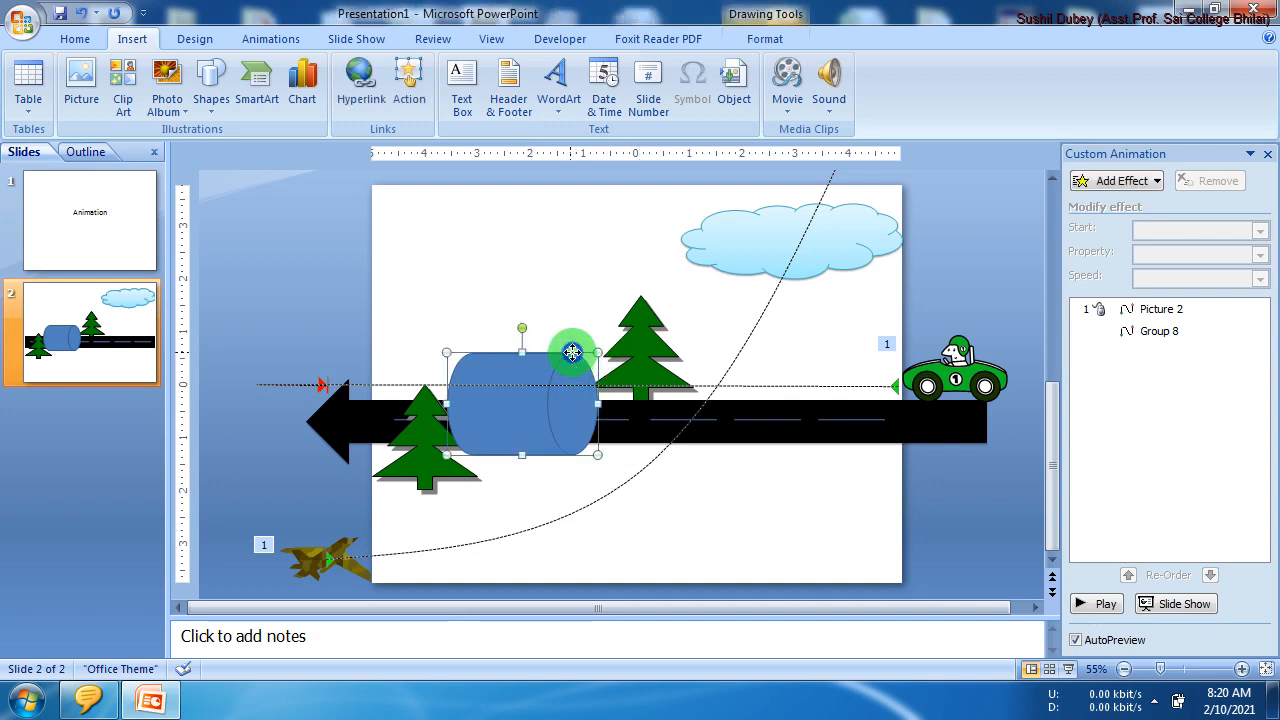
{"action": "right_click", "coordinate": [574, 356]}
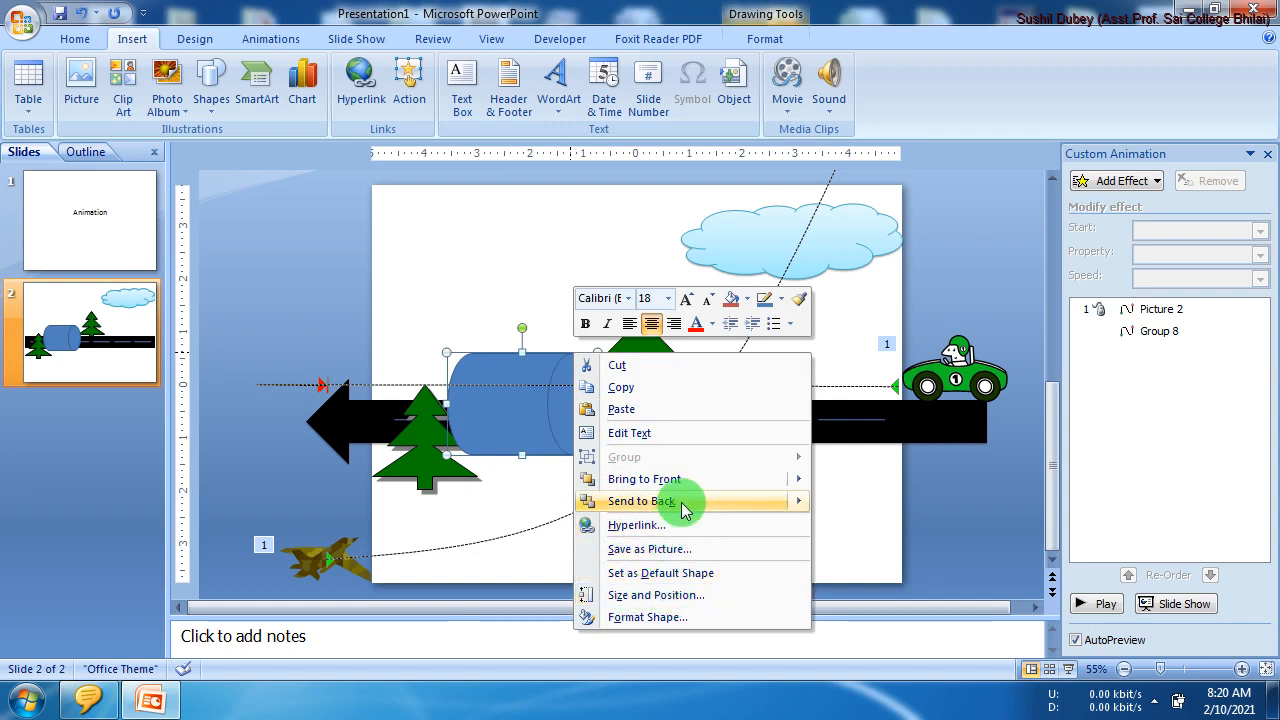
{"action": "left_click", "coordinate": [528, 417]}
{"action": "right_click", "coordinate": [531, 425]}
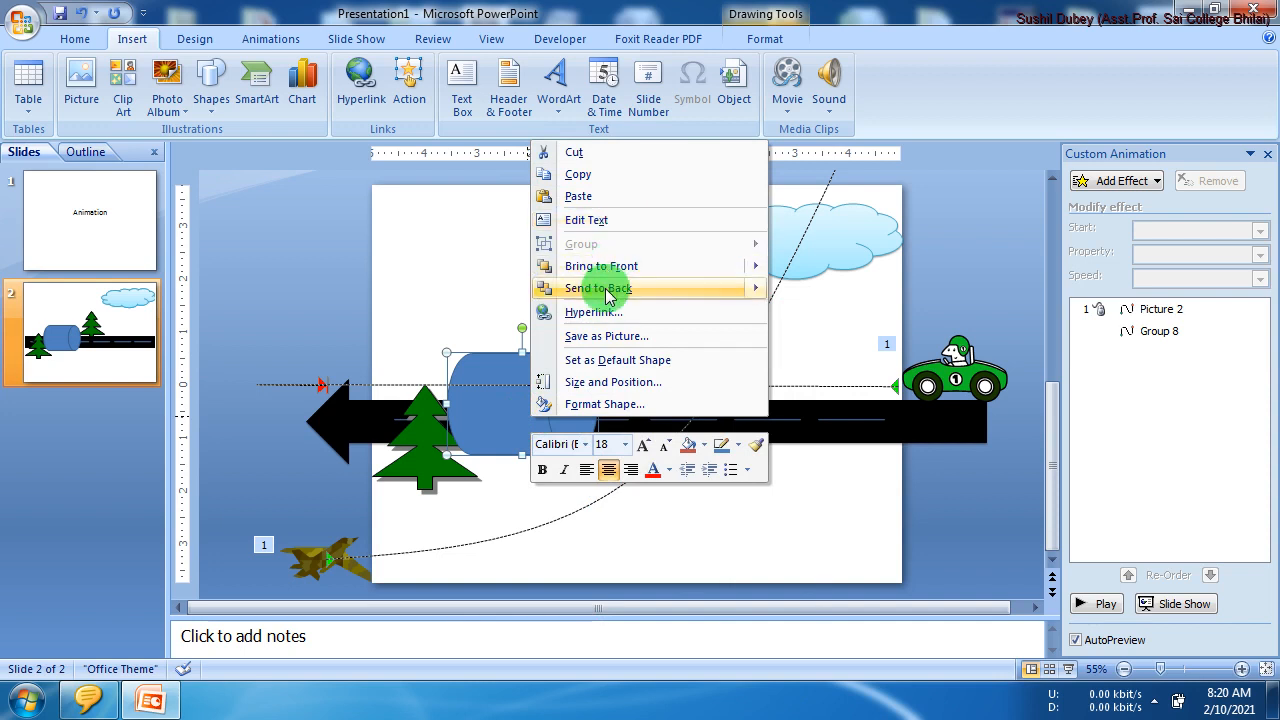
{"action": "mouse_move", "coordinate": [607, 296]}
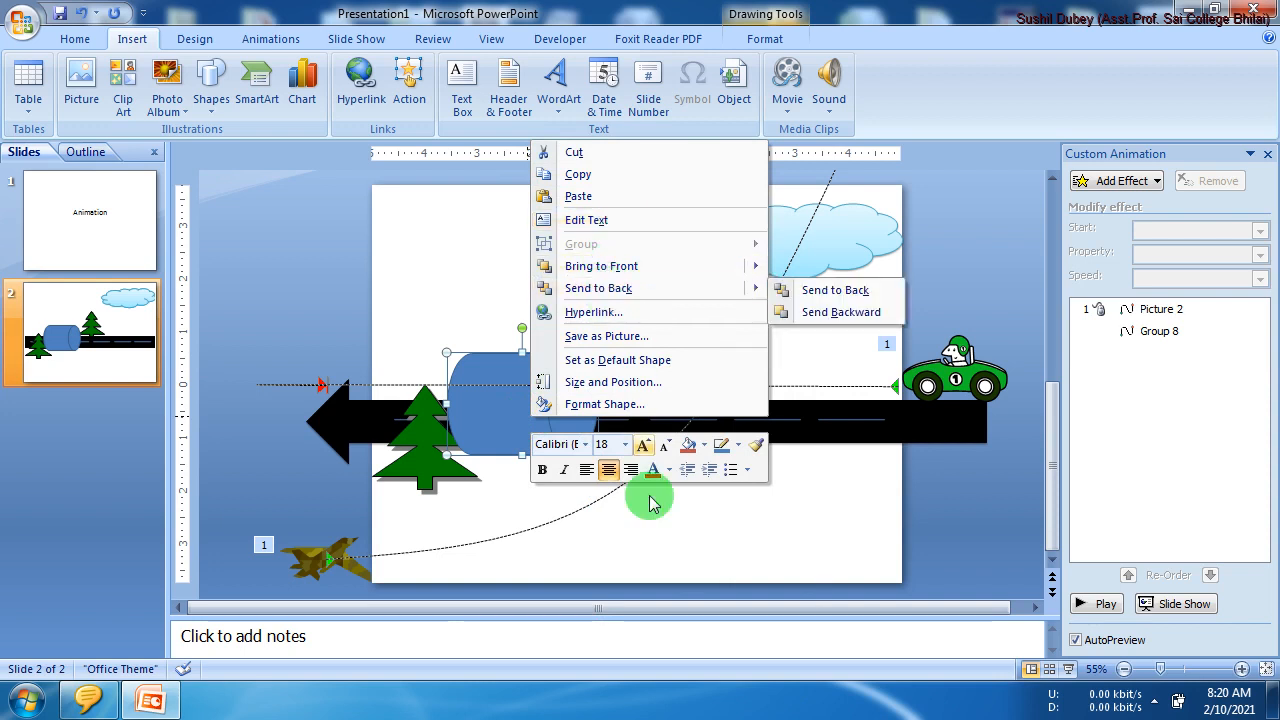
{"action": "left_click", "coordinate": [577, 537]}
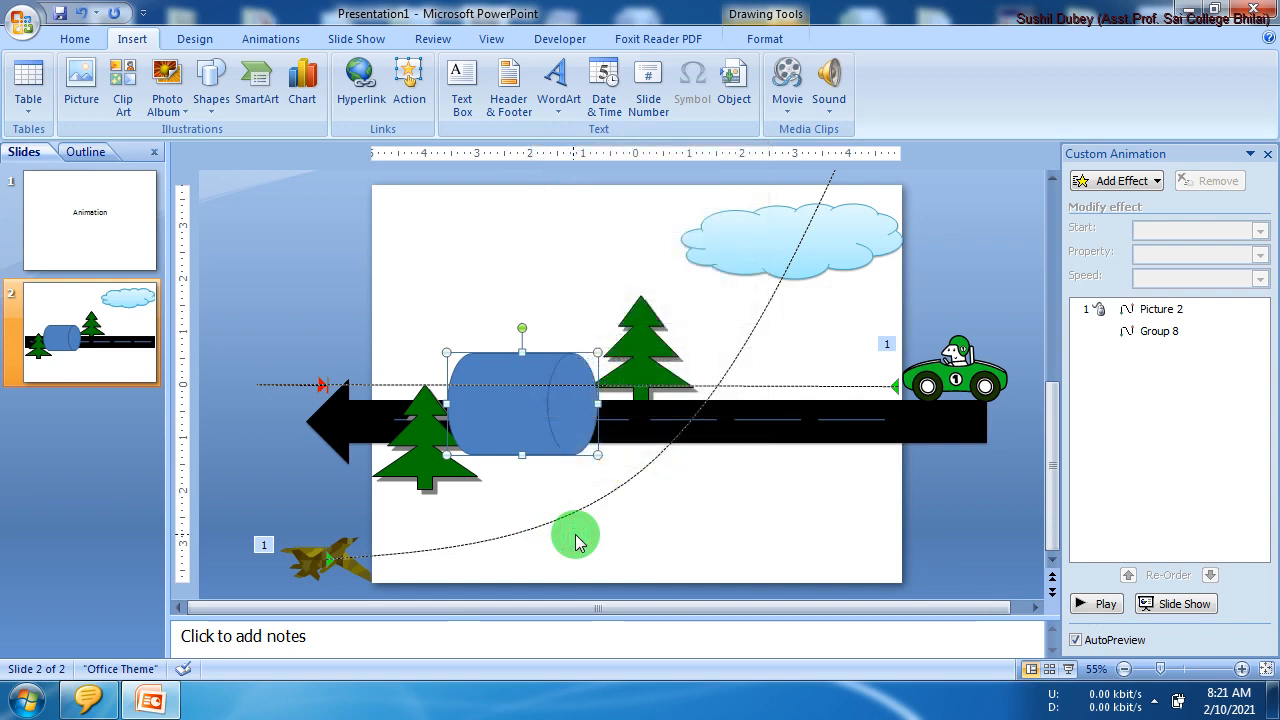
Step: Delete the car's motion path and the cylinder between the two trees
{"action": "left_click", "coordinate": [525, 393]}
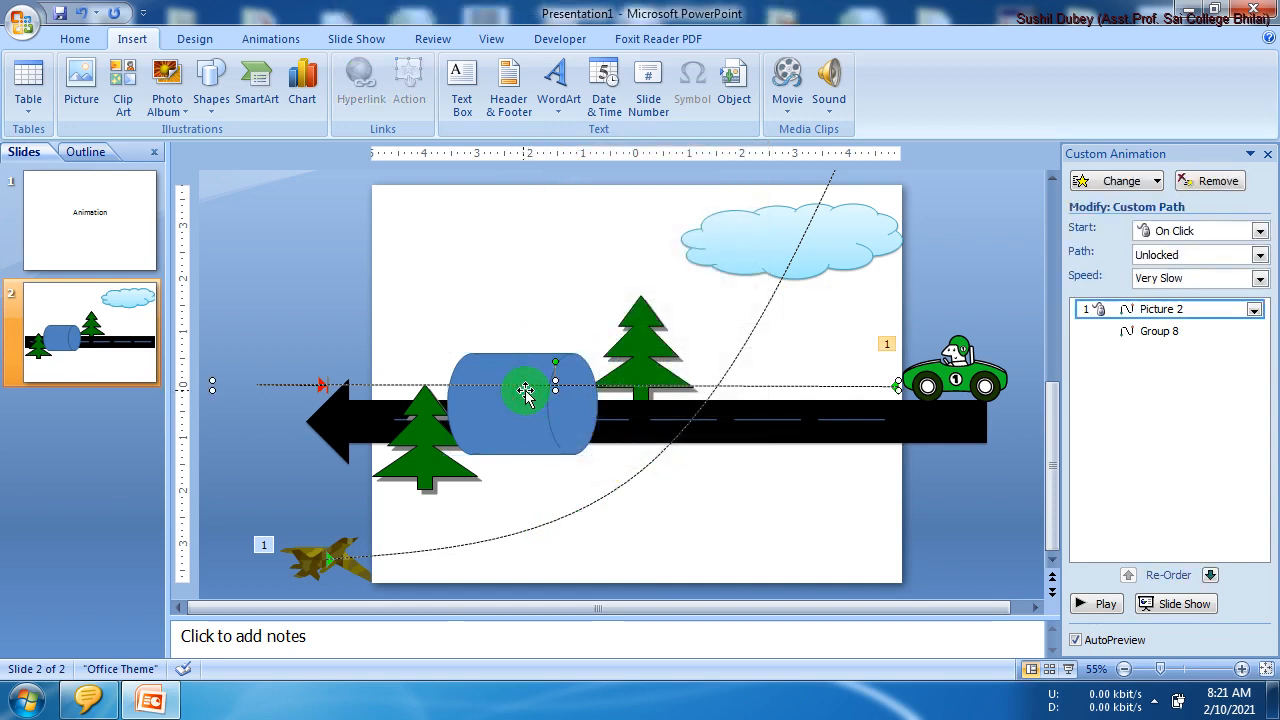
{"action": "key", "text": "Delete"}
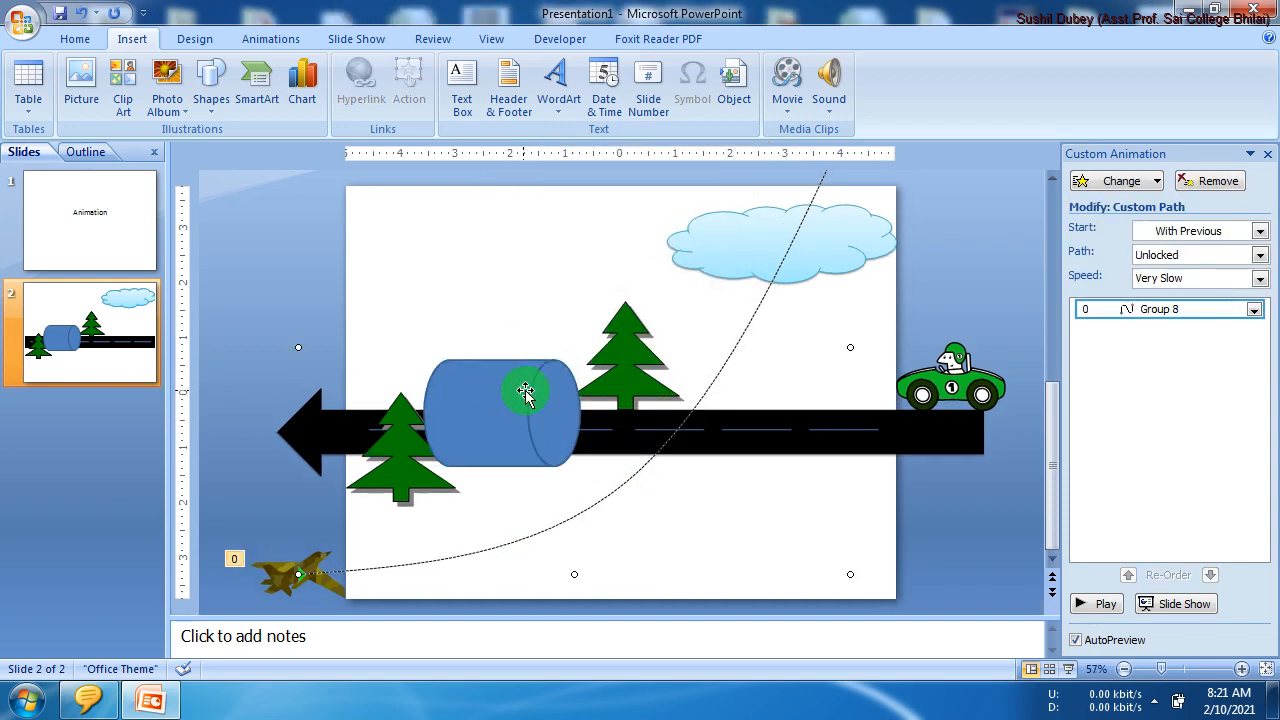
{"action": "left_click", "coordinate": [525, 393]}
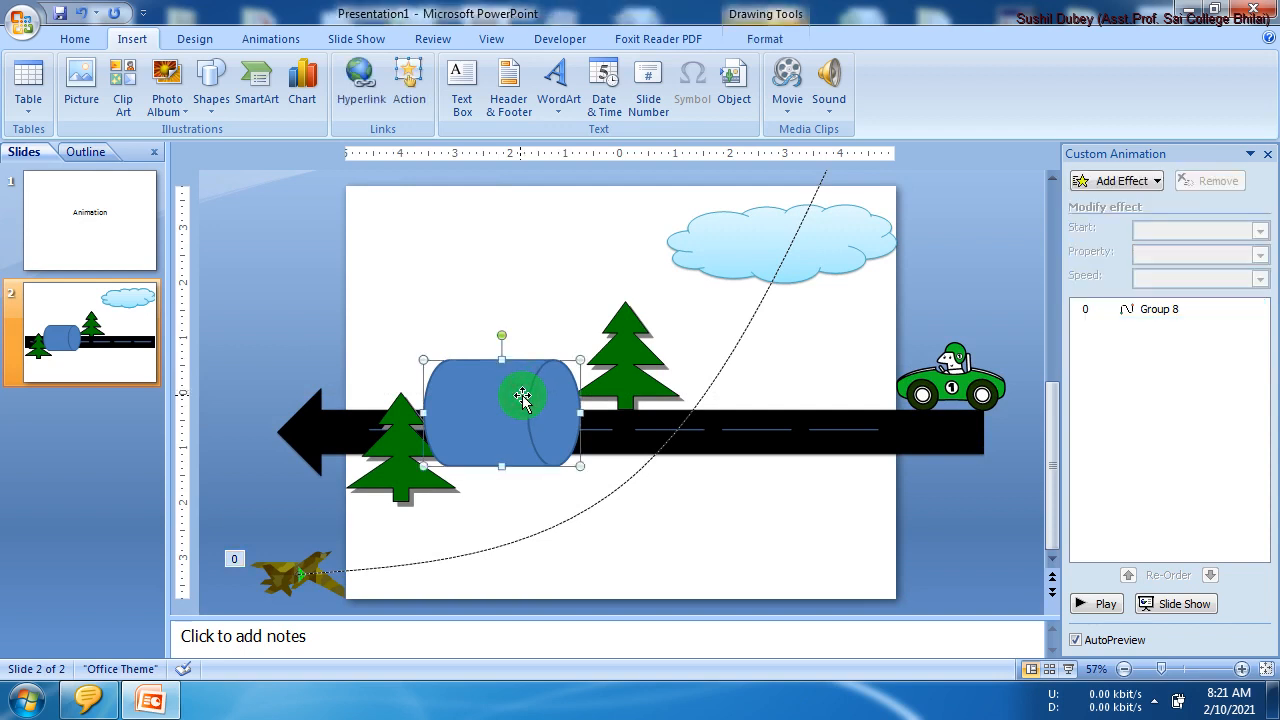
{"action": "key", "text": "Delete"}
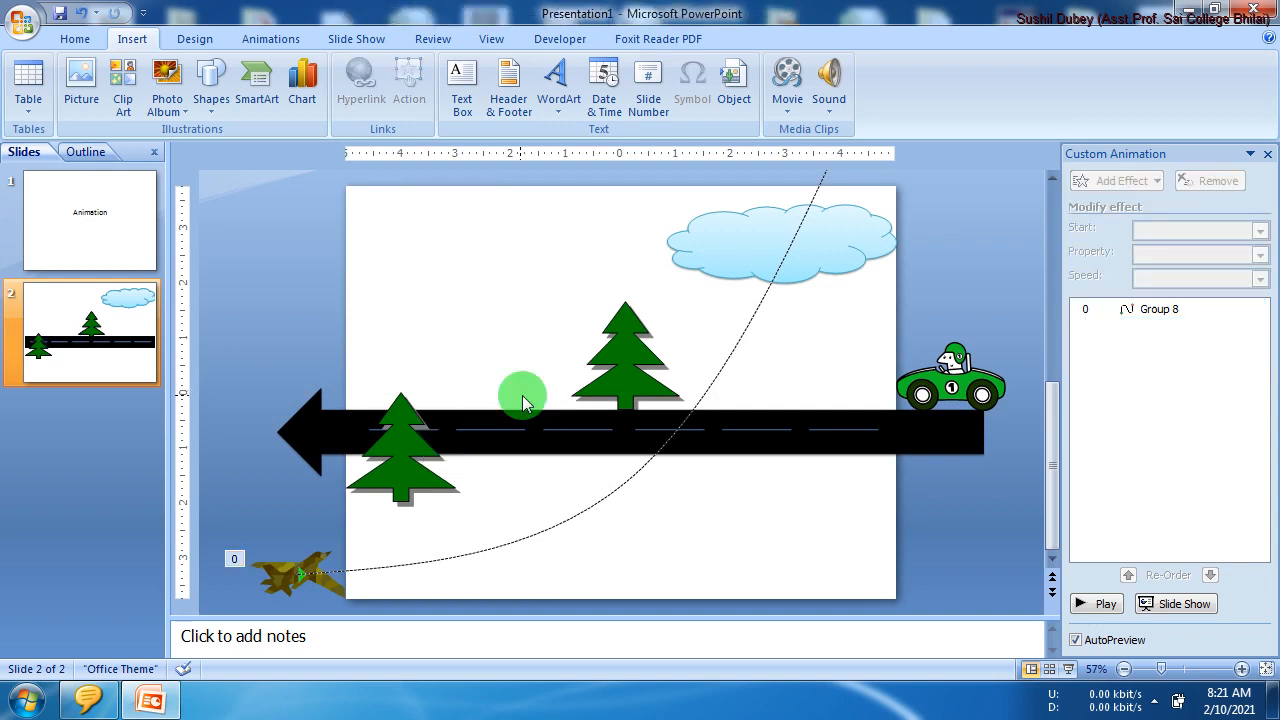
{"action": "left_click", "coordinate": [205, 98]}
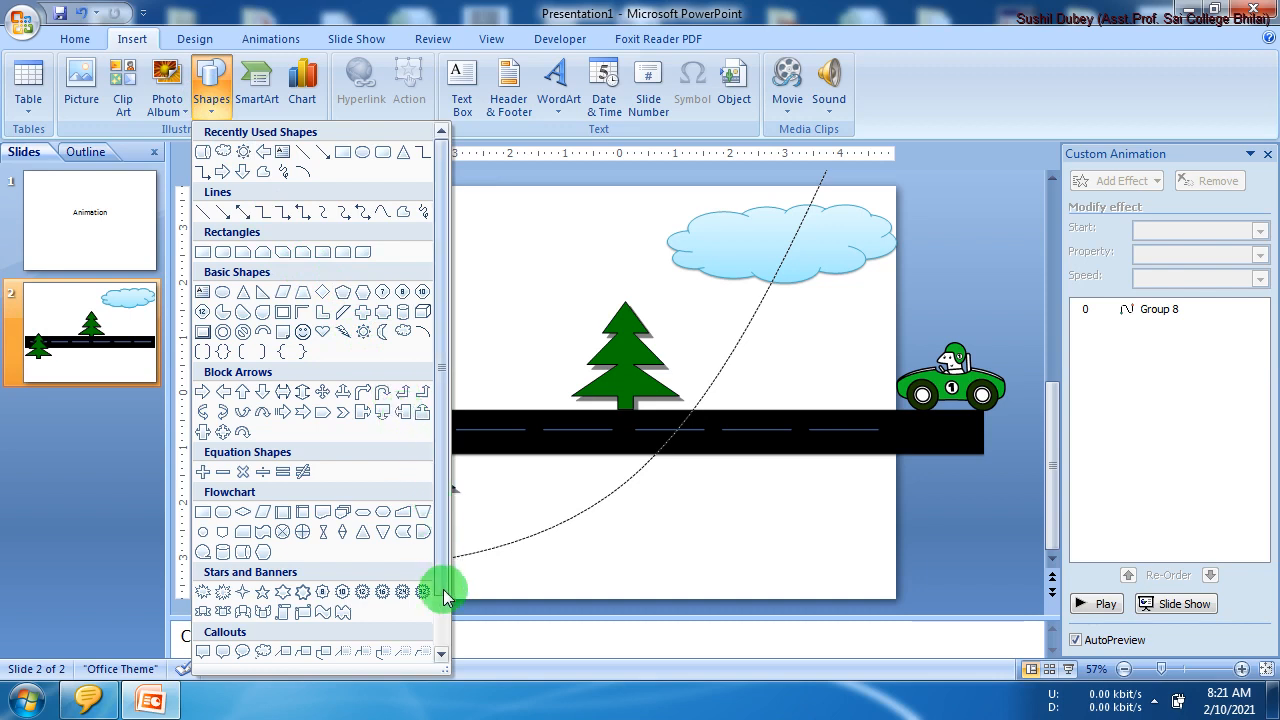
{"action": "left_click", "coordinate": [440, 653]}
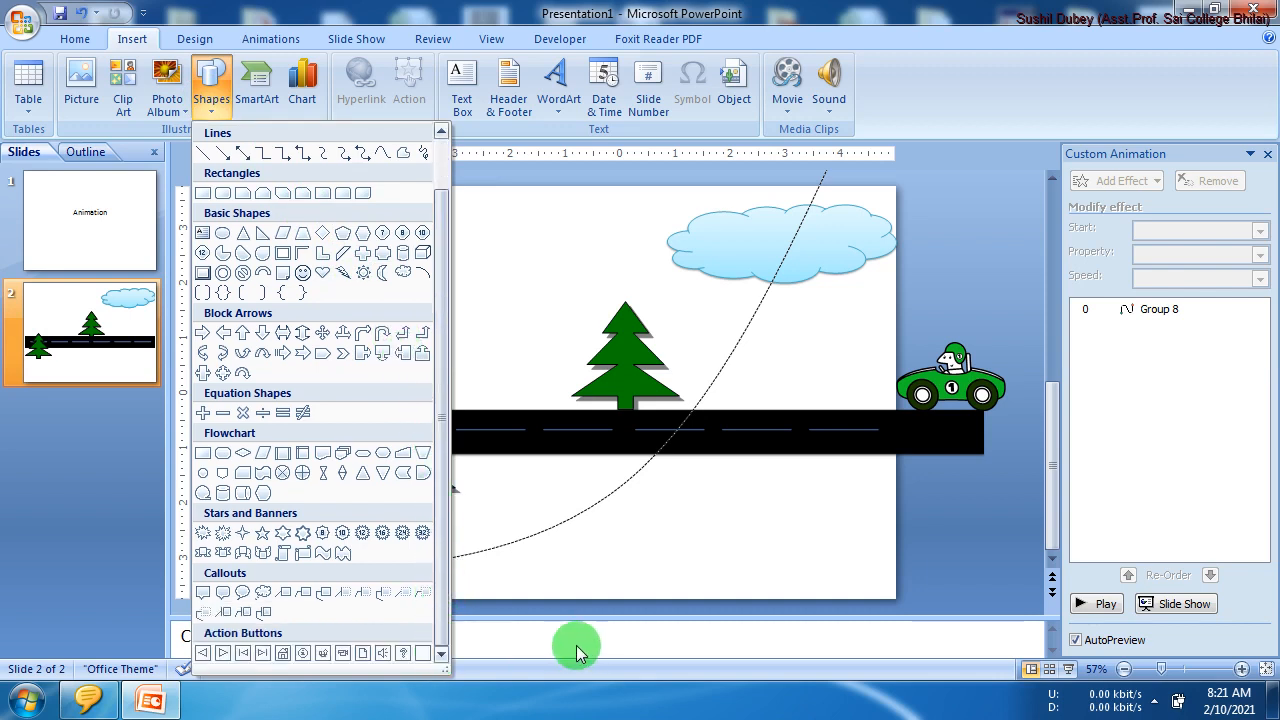
{"action": "left_click", "coordinate": [651, 557]}
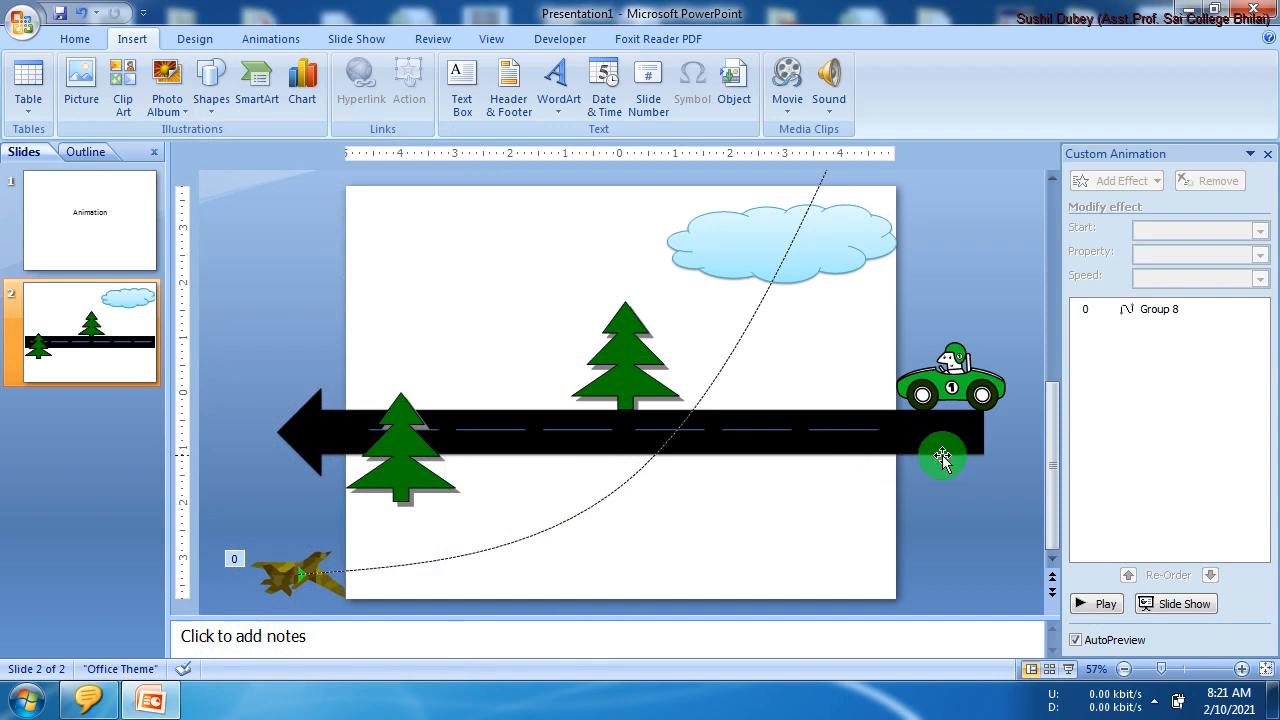
Step: Search the clip art for "cow" and insert the black-and-white cow picture on the slide
{"action": "left_click", "coordinate": [125, 85]}
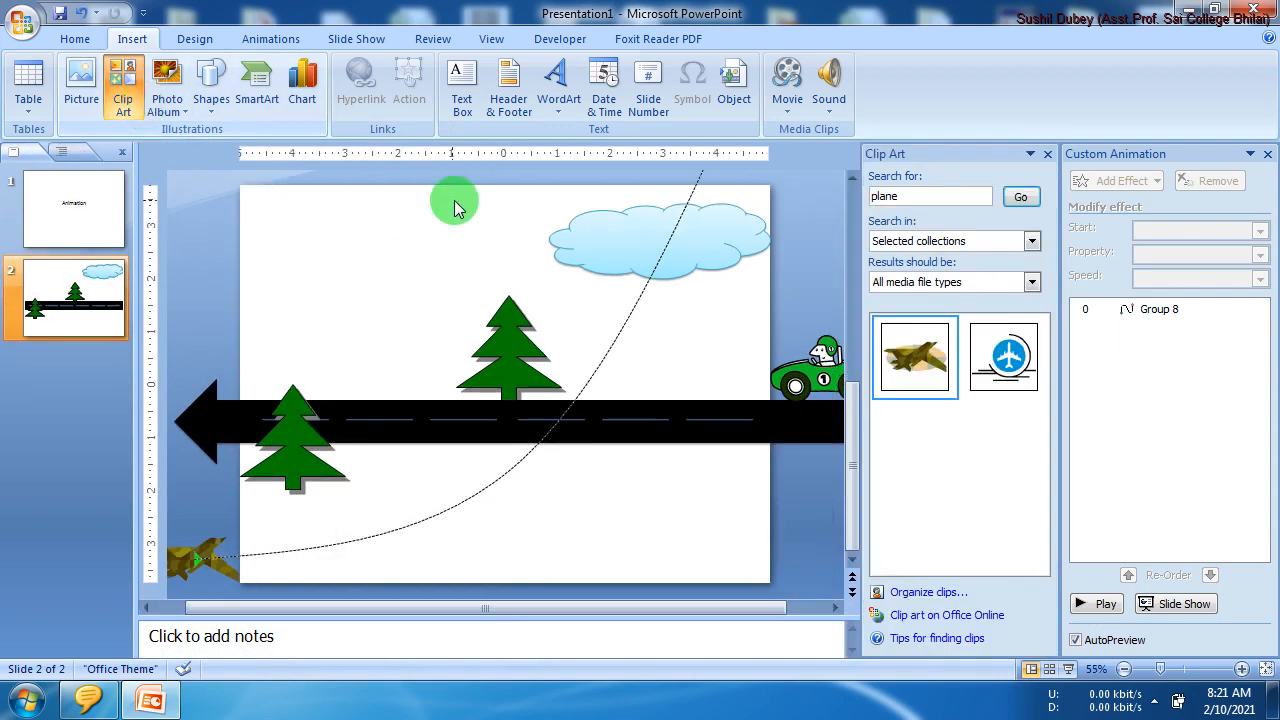
{"action": "left_click", "coordinate": [895, 198]}
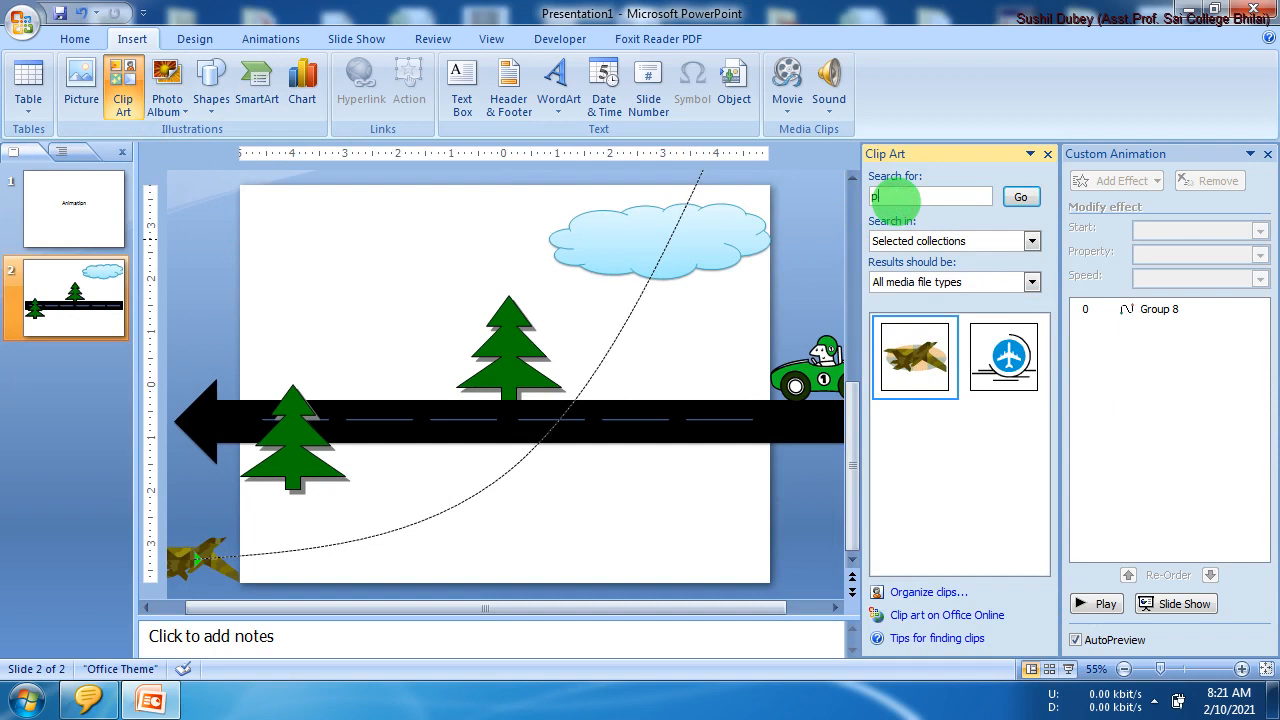
{"action": "type", "text": "cow"}
{"action": "key", "text": "Return"}
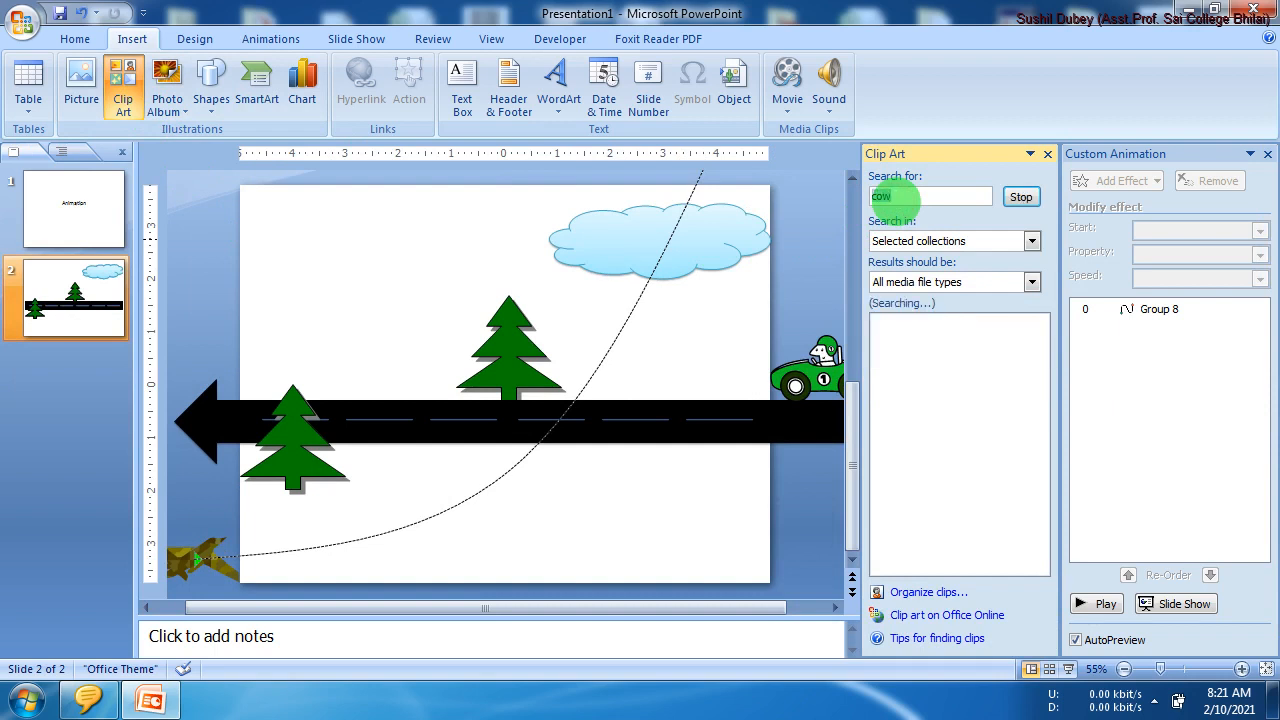
{"action": "left_click", "coordinate": [922, 356]}
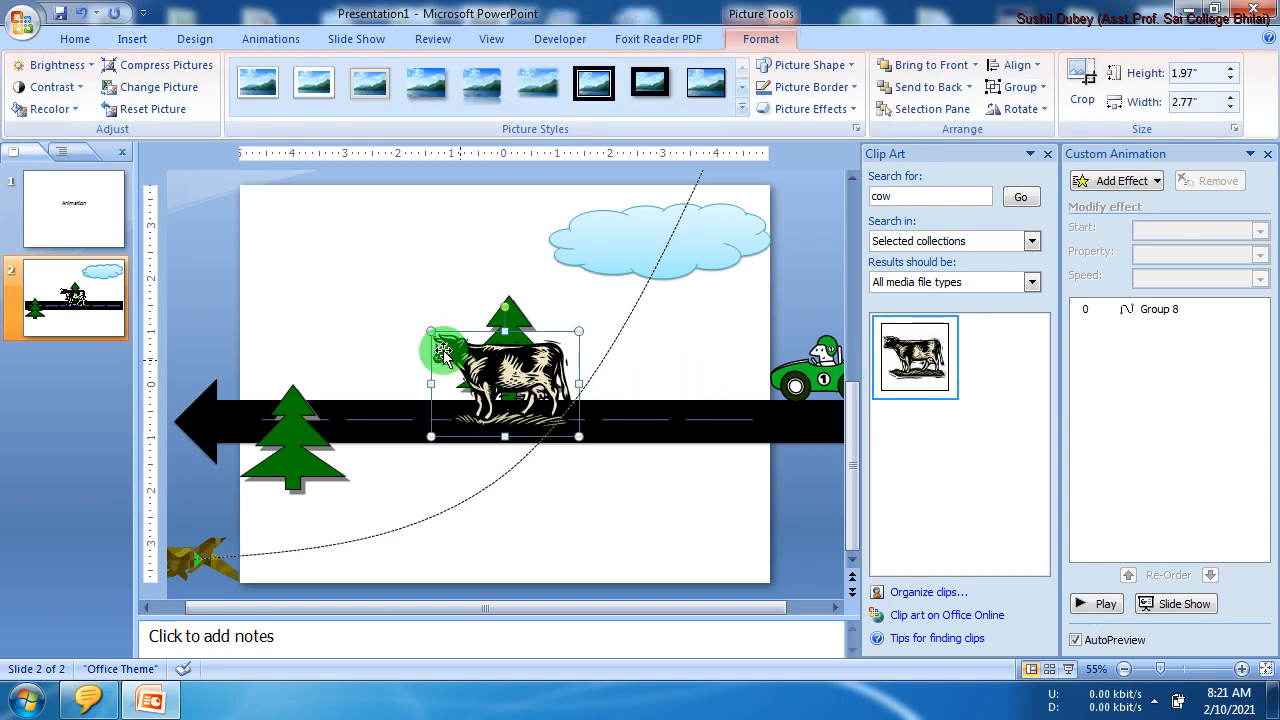
Step: Shrink the cow to 1.07" by 1.5" at the road's upper edge just ahead of the car and send it to the back
{"action": "left_click_drag", "start_coordinate": [445, 345], "coordinate": [702, 375]}
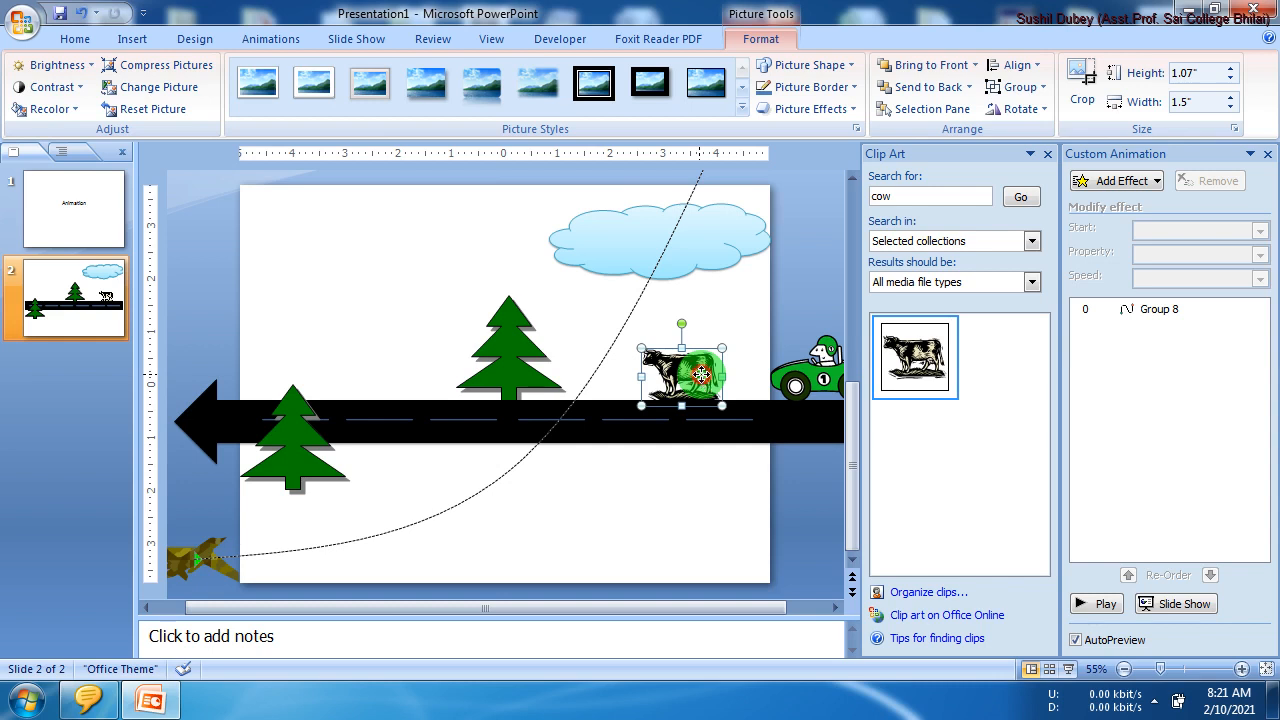
{"action": "left_click_drag", "start_coordinate": [701, 375], "coordinate": [700, 380]}
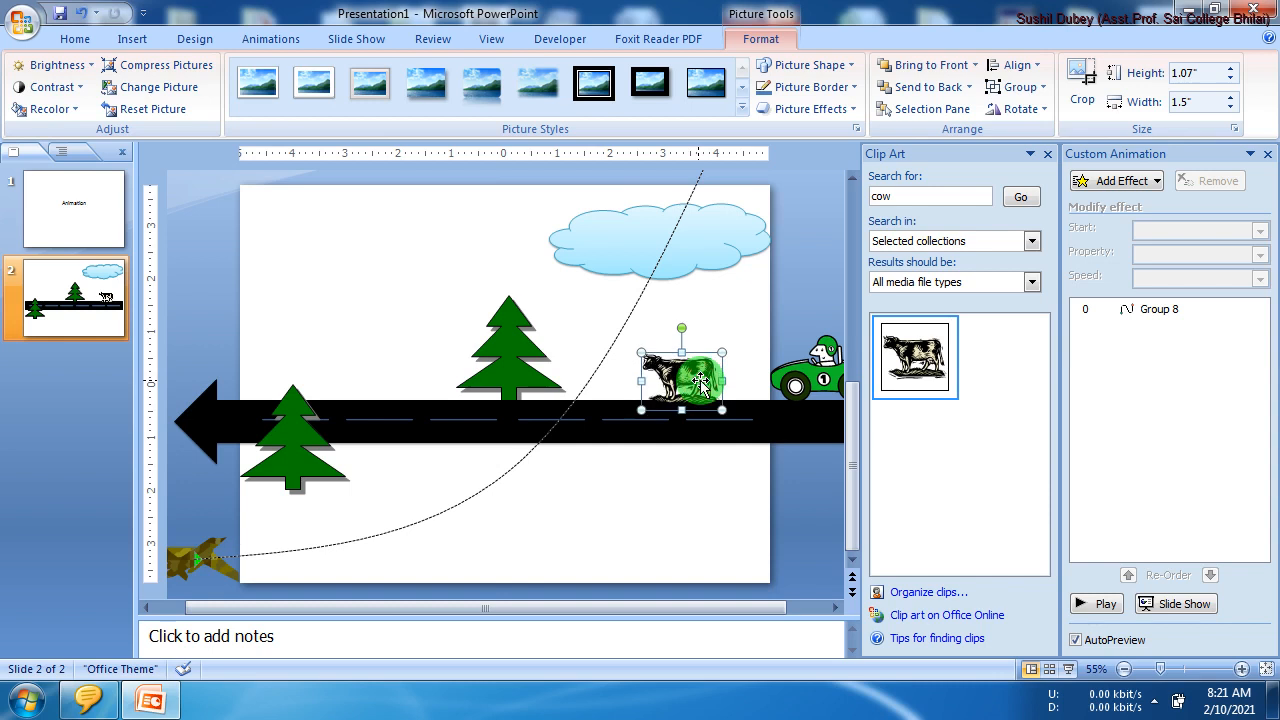
{"action": "right_click", "coordinate": [700, 380]}
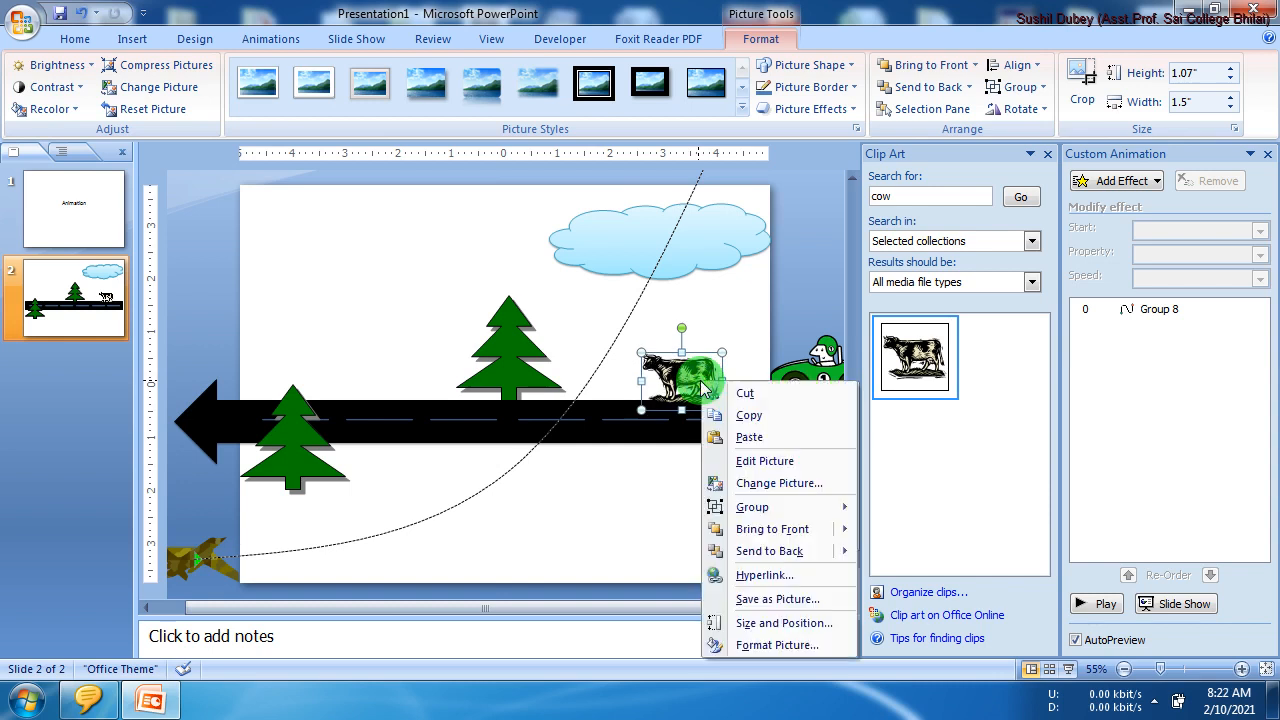
{"action": "mouse_move", "coordinate": [764, 513]}
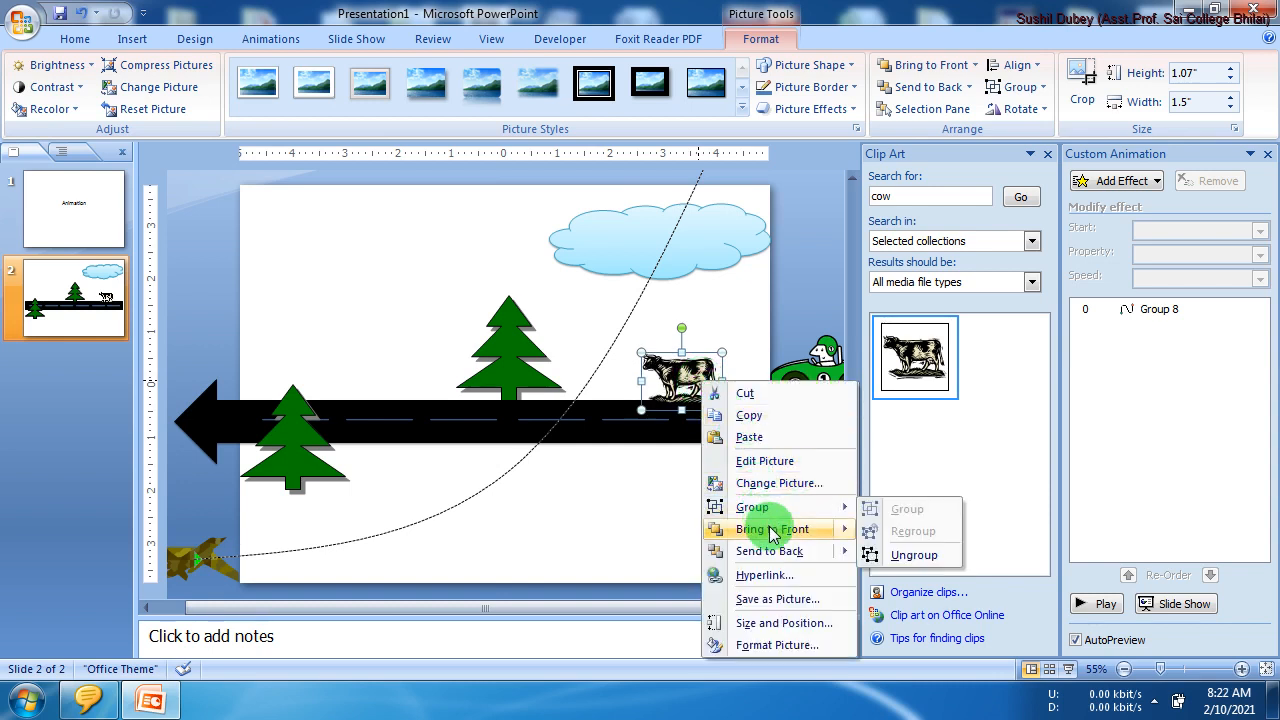
{"action": "mouse_move", "coordinate": [808, 556]}
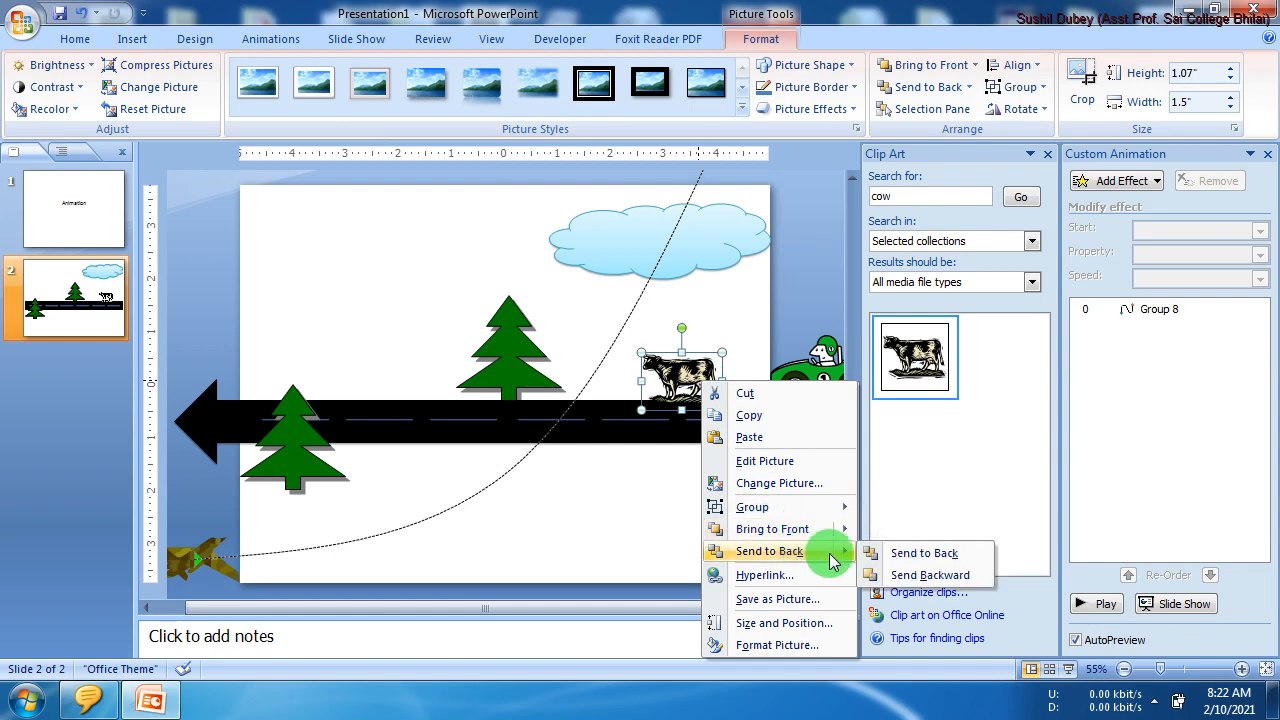
{"action": "left_click", "coordinate": [891, 553]}
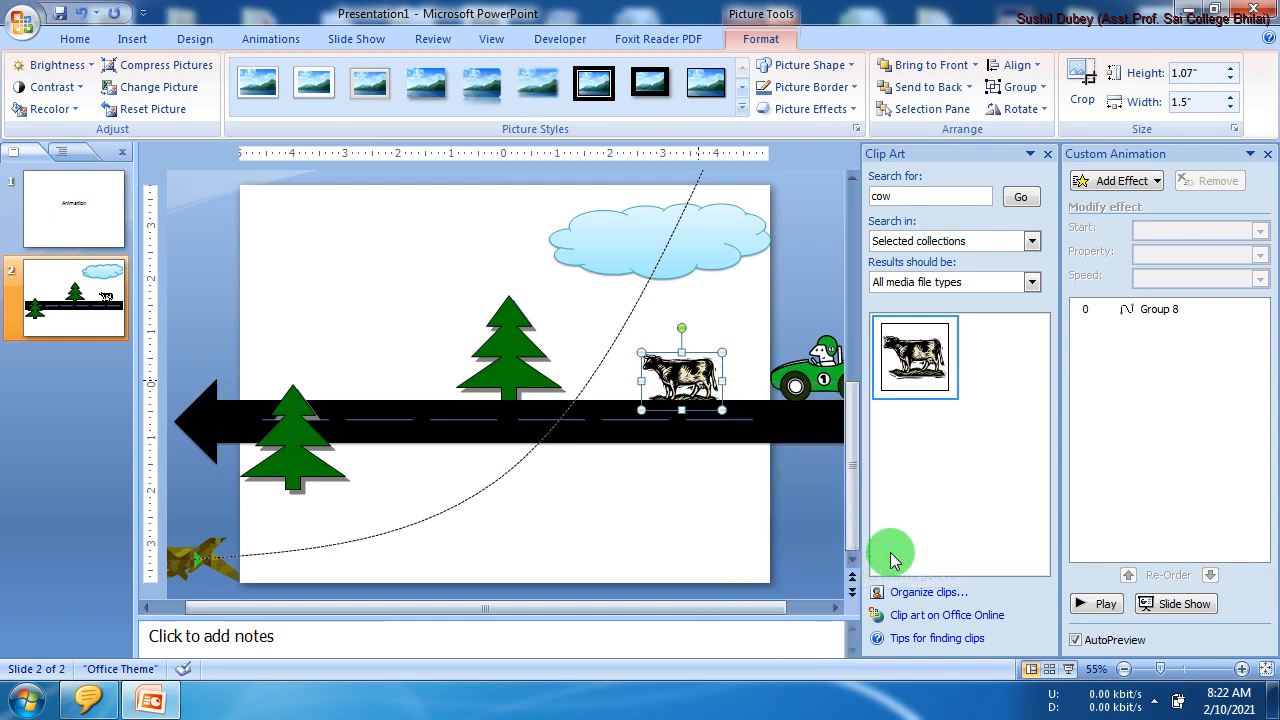
Step: Preview the animations and undo the recent edits back to before the car's motion path and the cylinder were deleted
{"action": "left_click", "coordinate": [1098, 605]}
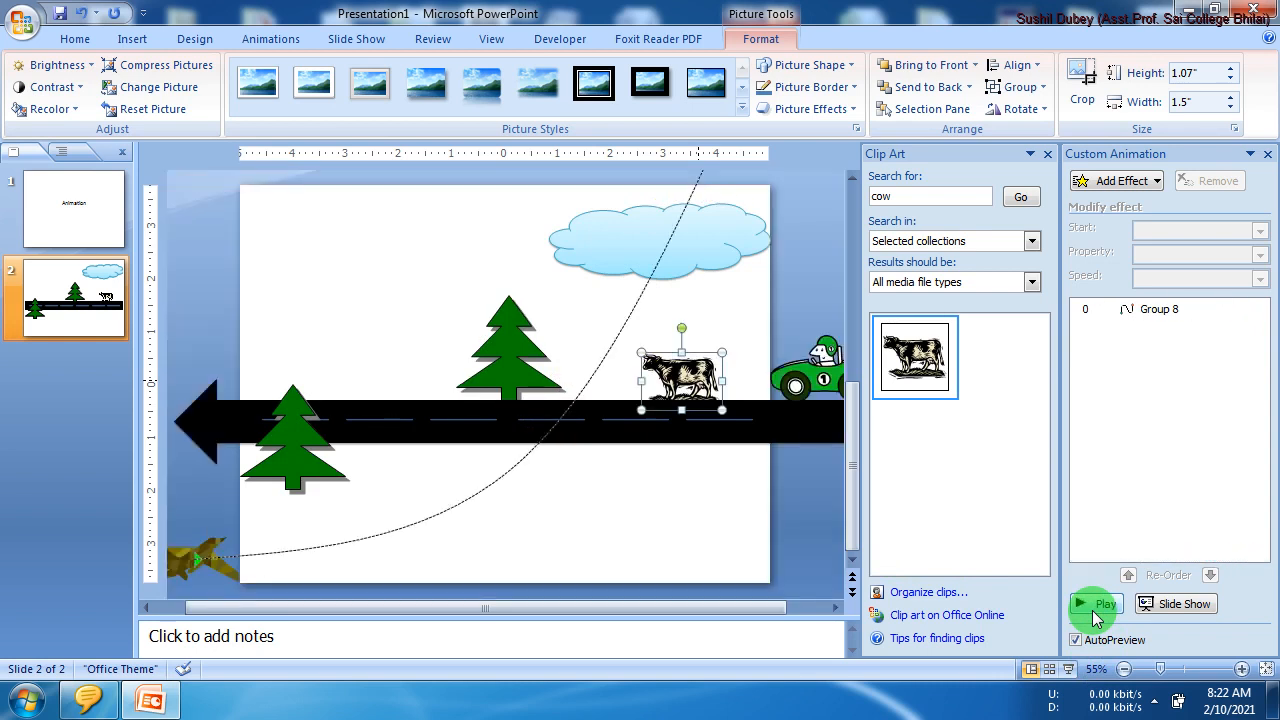
{"action": "left_click", "coordinate": [1046, 156]}
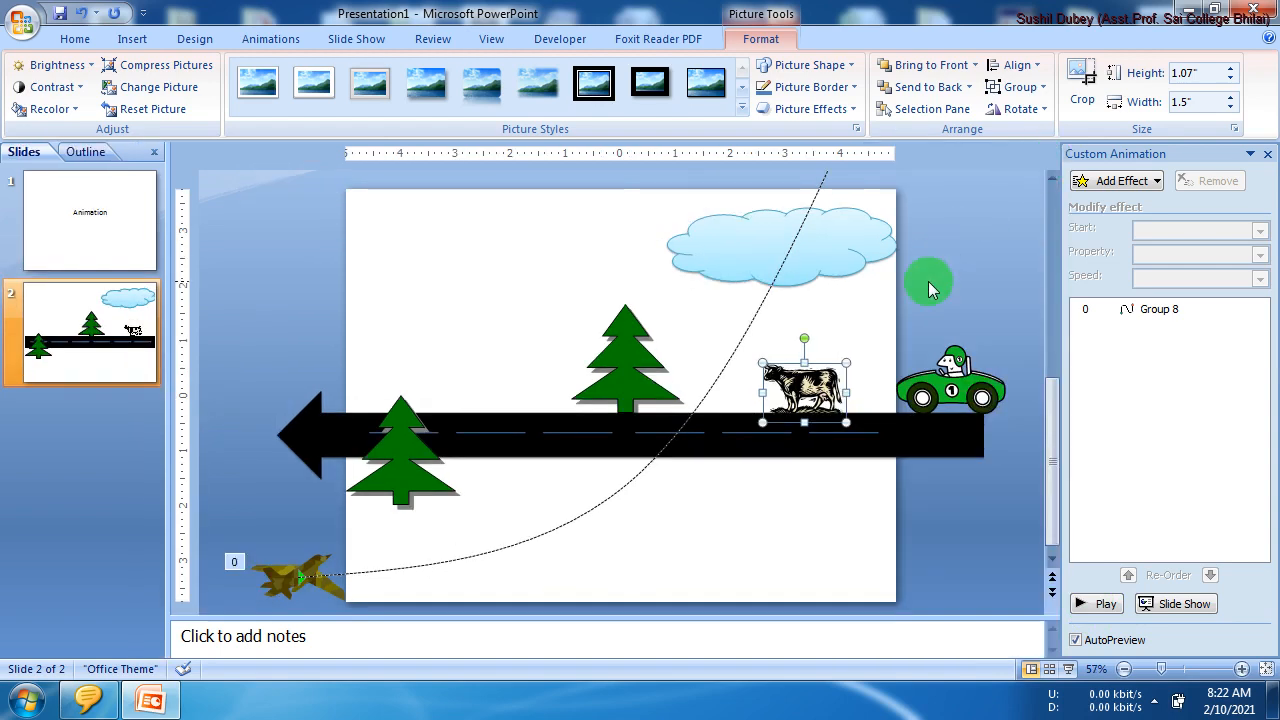
{"action": "key", "text": "ctrl+z"}
{"action": "key", "text": "ctrl+z"}
{"action": "key", "text": "ctrl+z"}
{"action": "key", "text": "ctrl+z"}
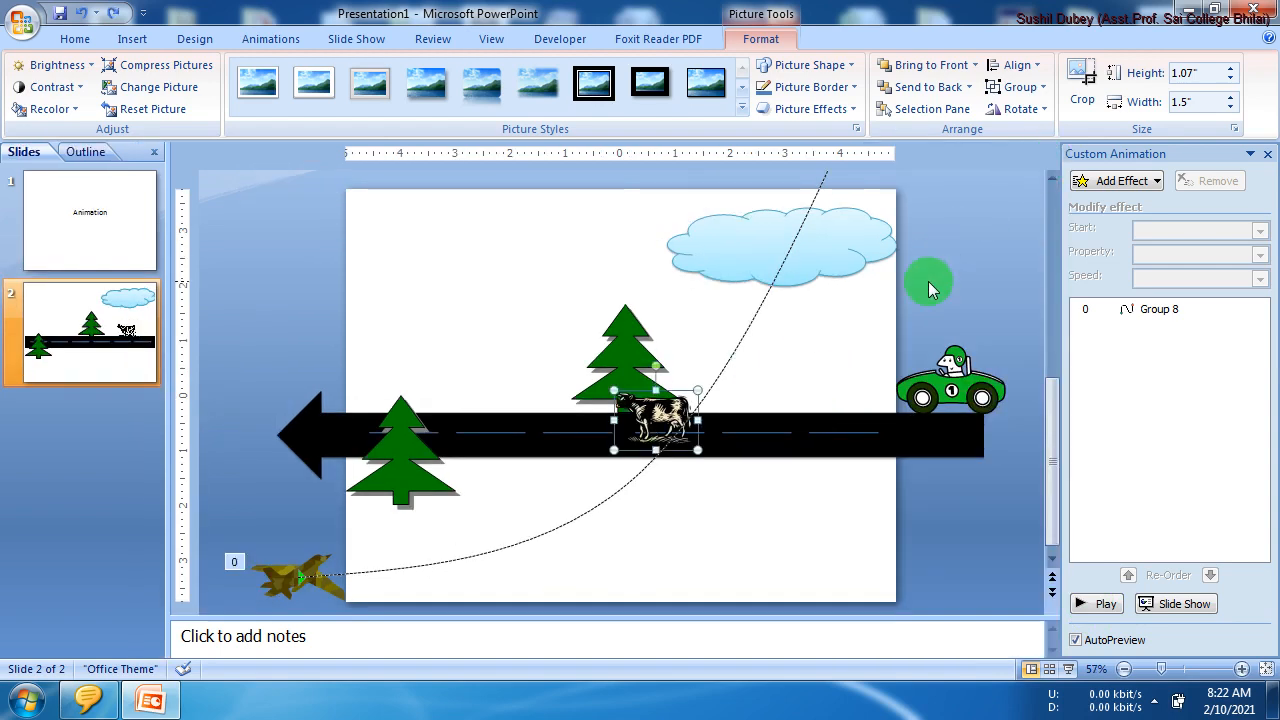
{"action": "key", "text": "ctrl+z"}
{"action": "key", "text": "ctrl+z"}
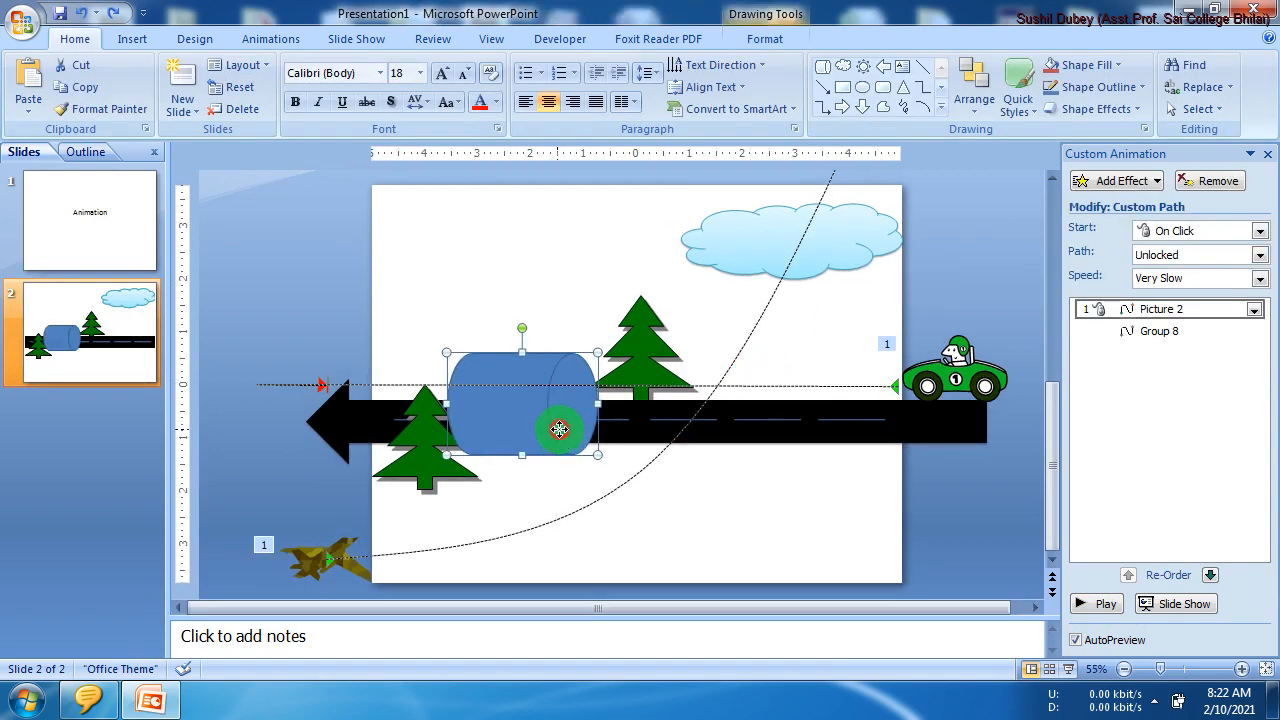
Step: Delete only the blue cylinder between the two trees, keeping the car's motion path
{"action": "left_click", "coordinate": [558, 488]}
{"action": "left_click", "coordinate": [540, 433]}
{"action": "key", "text": "Delete"}
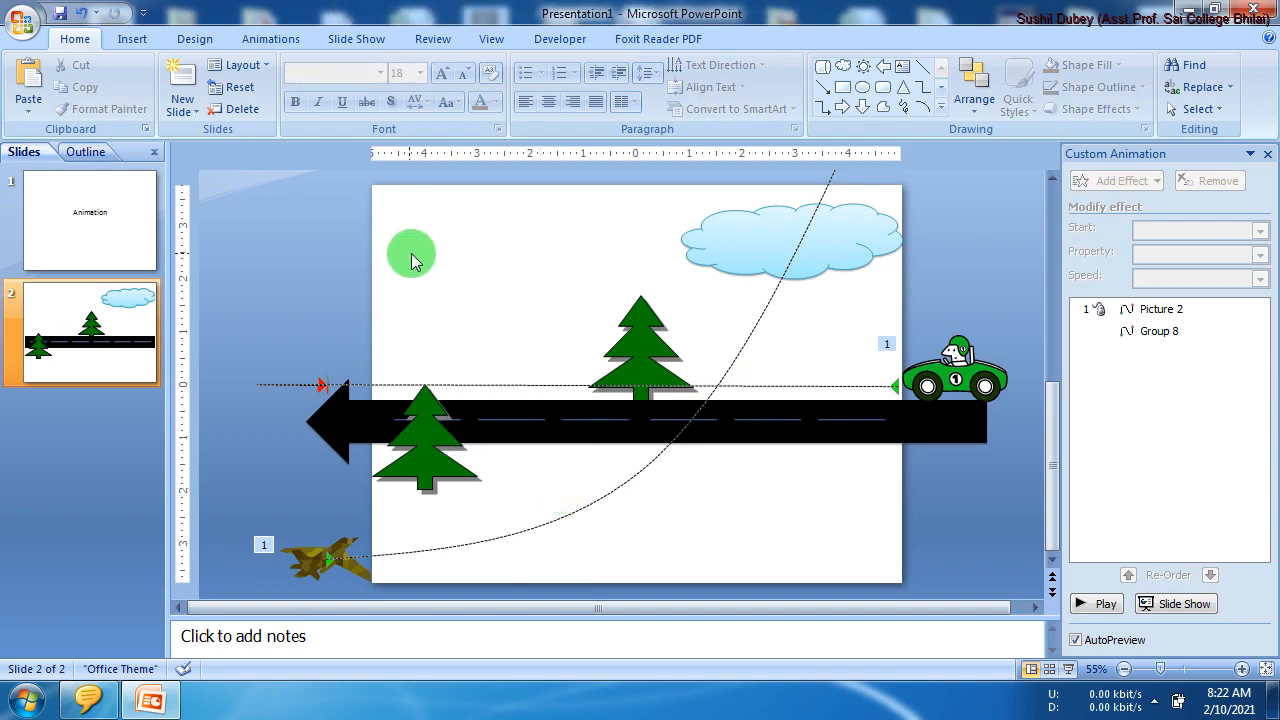
Step: Insert the black-and-white cow from the clip art results for "cow" and close the clip art search
{"action": "left_click", "coordinate": [124, 40]}
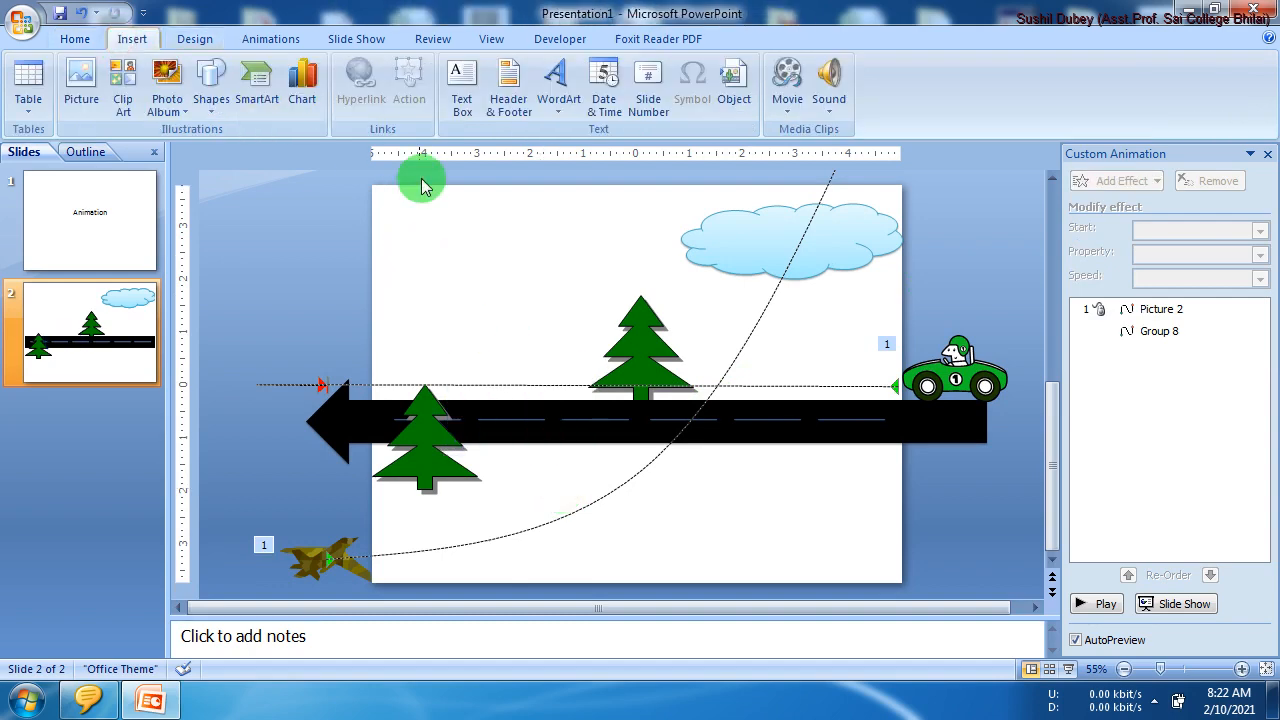
{"action": "left_click", "coordinate": [123, 98]}
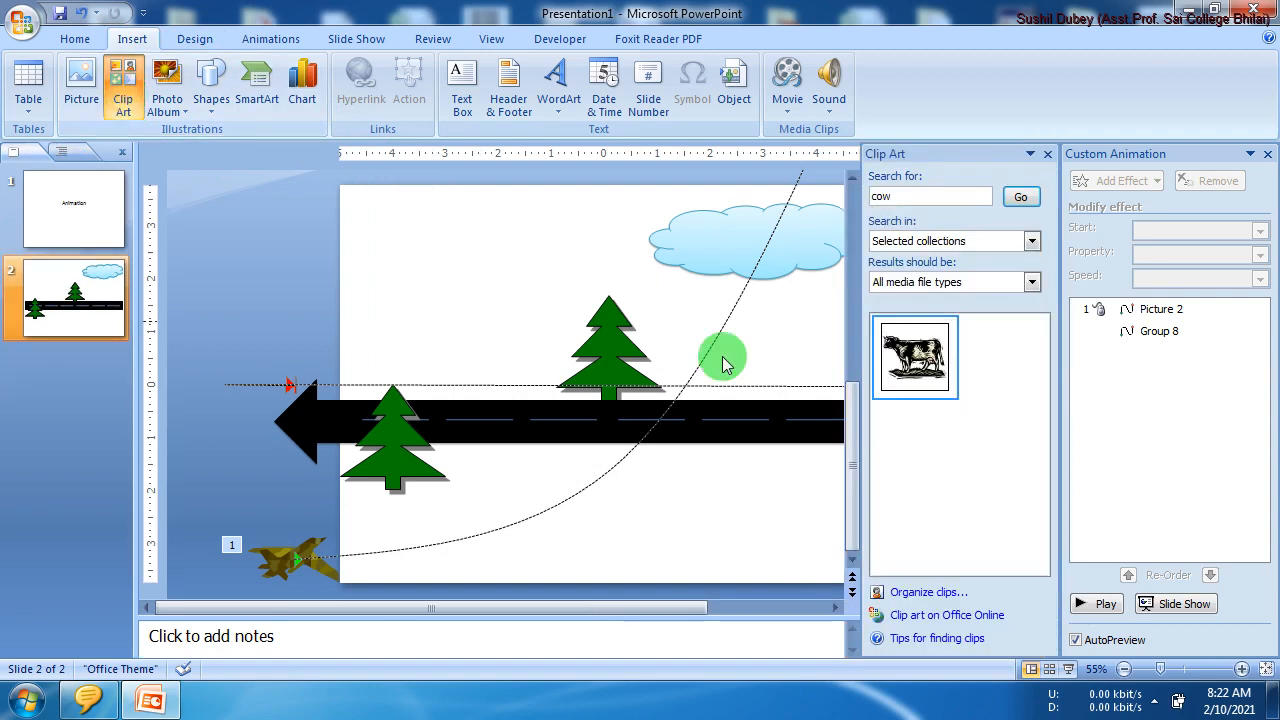
{"action": "left_click", "coordinate": [920, 365]}
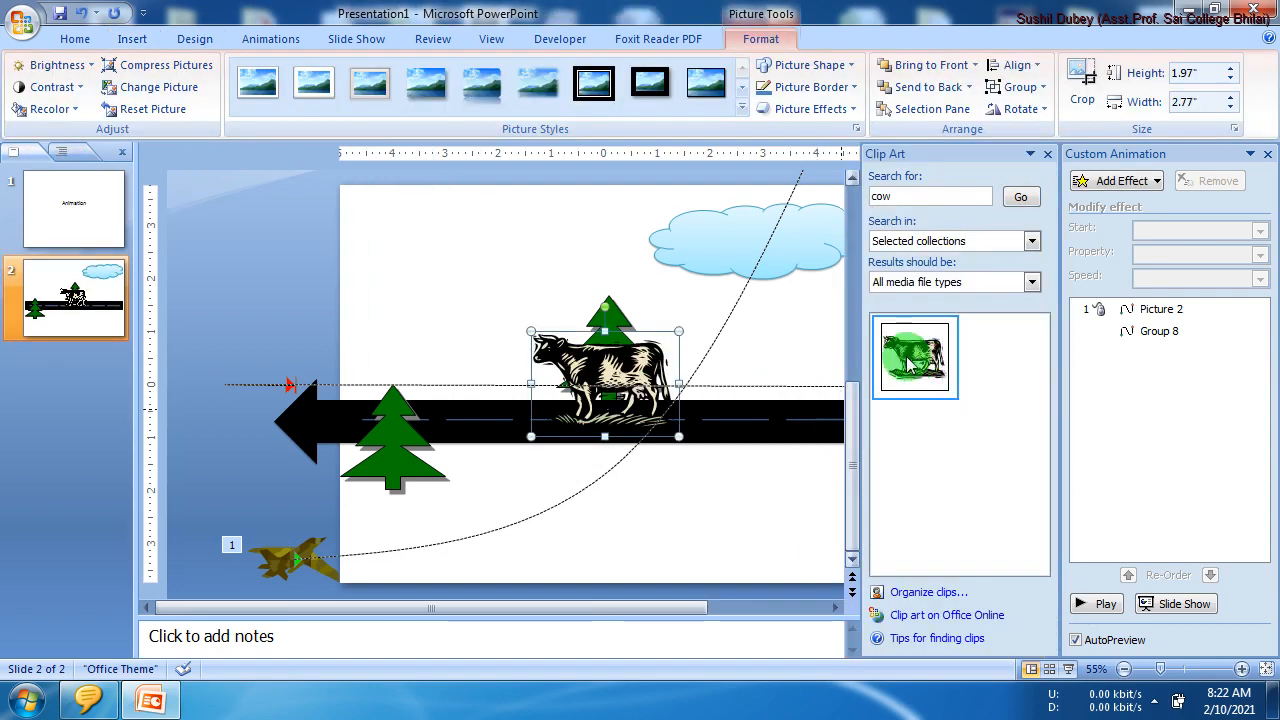
{"action": "left_click", "coordinate": [1048, 155]}
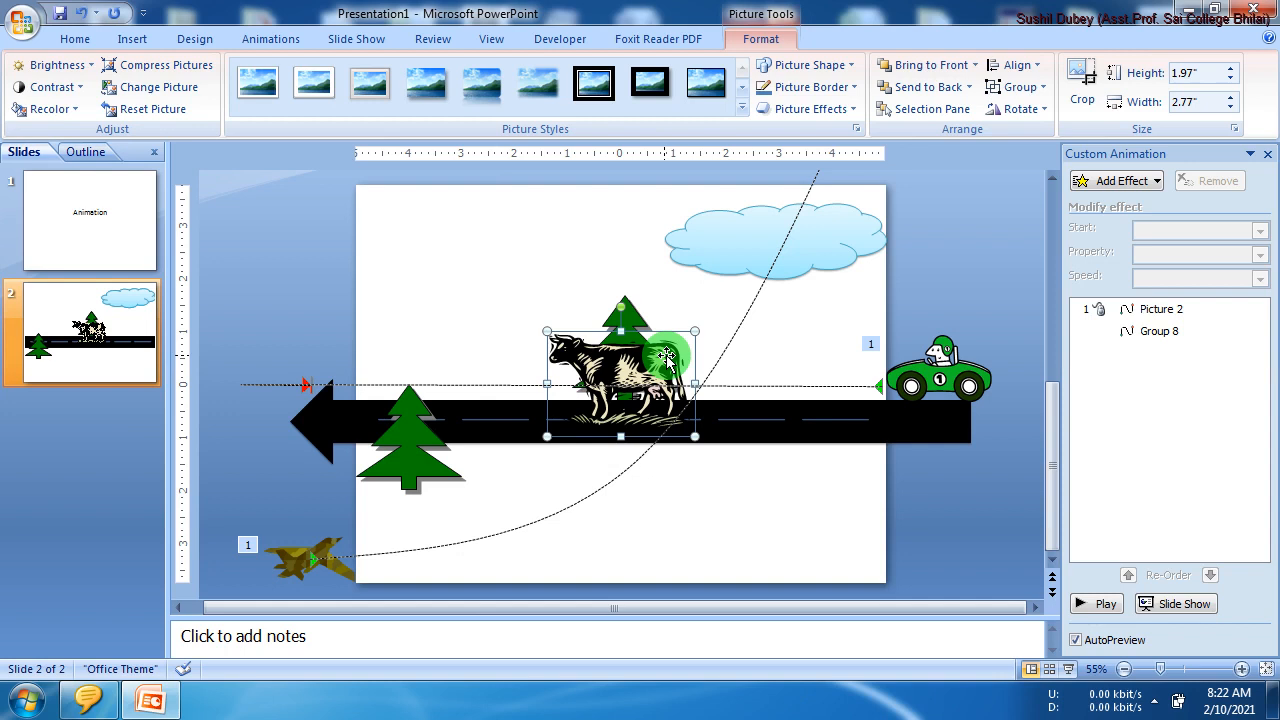
Step: Shrink the cow to 1.15" high by 1.62" wide and move it to the road's upper edge just ahead of the car
{"action": "left_click_drag", "start_coordinate": [547, 331], "coordinate": [799, 377]}
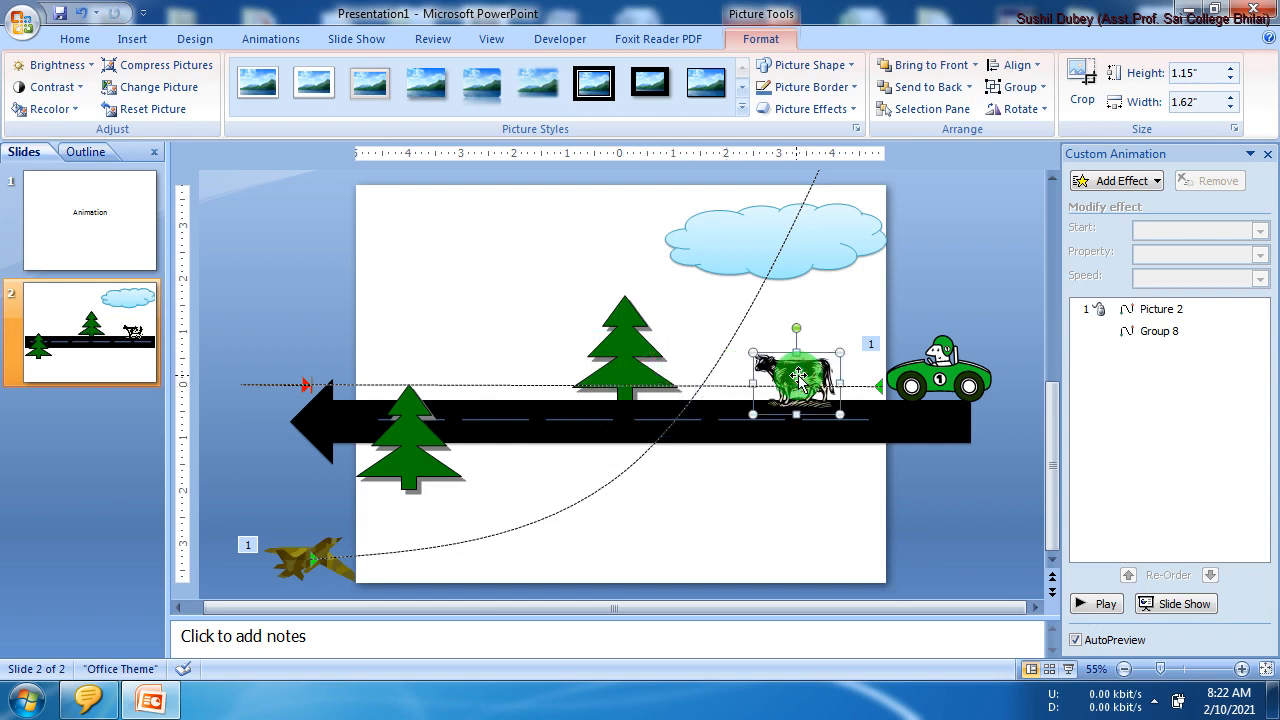
{"action": "right_click", "coordinate": [797, 375]}
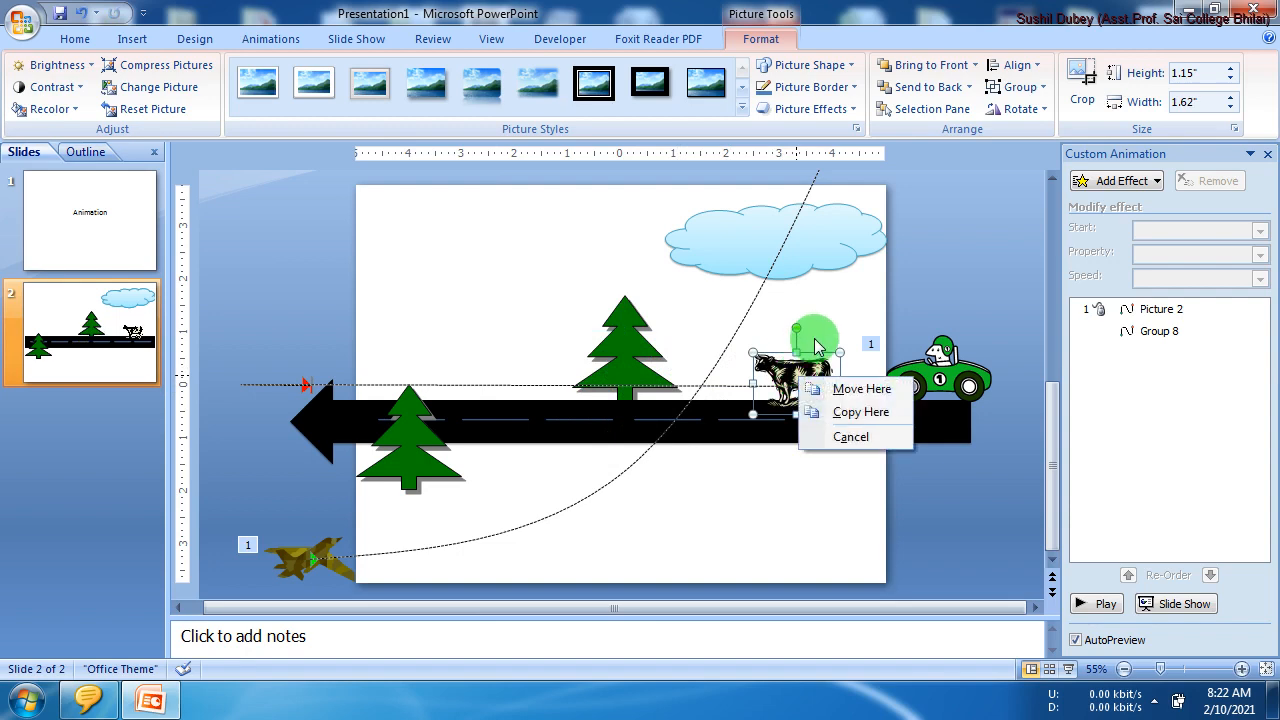
{"action": "left_click", "coordinate": [814, 342]}
{"action": "left_click", "coordinate": [800, 364]}
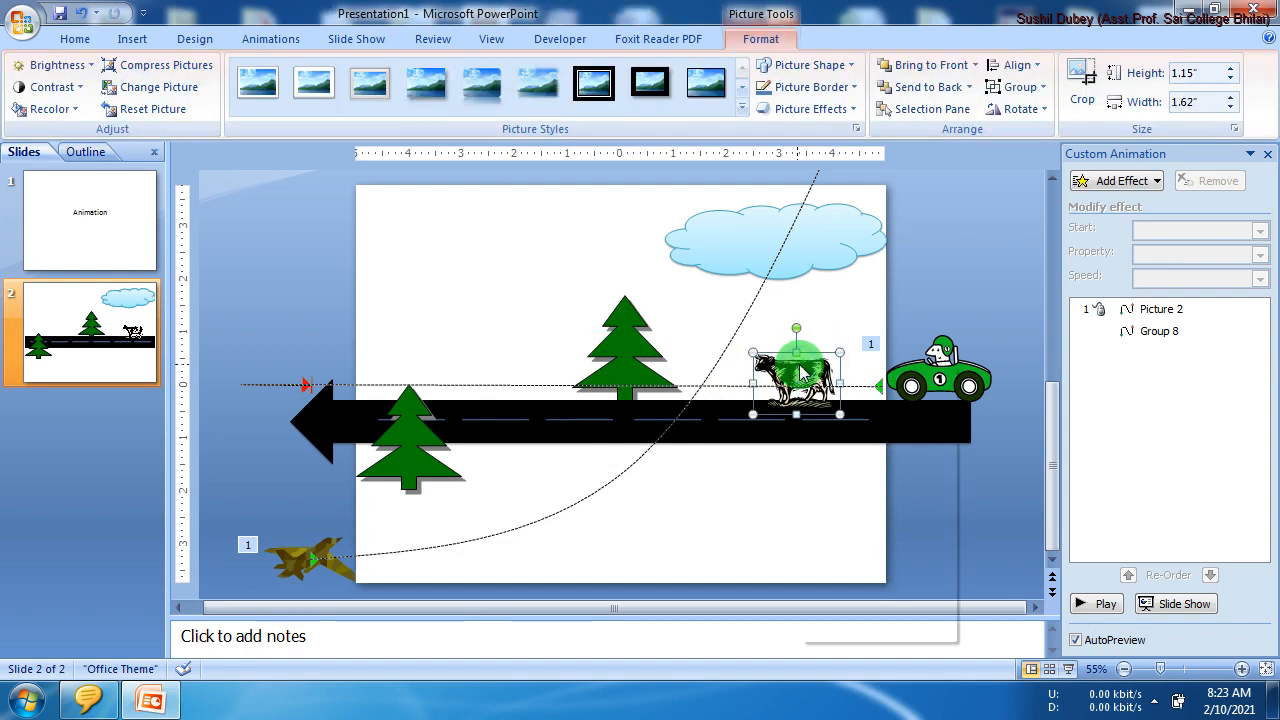
Step: Send the cow to the back so it sits behind the road, and preview the animations
{"action": "right_click", "coordinate": [800, 366]}
{"action": "mouse_move", "coordinate": [906, 519]}
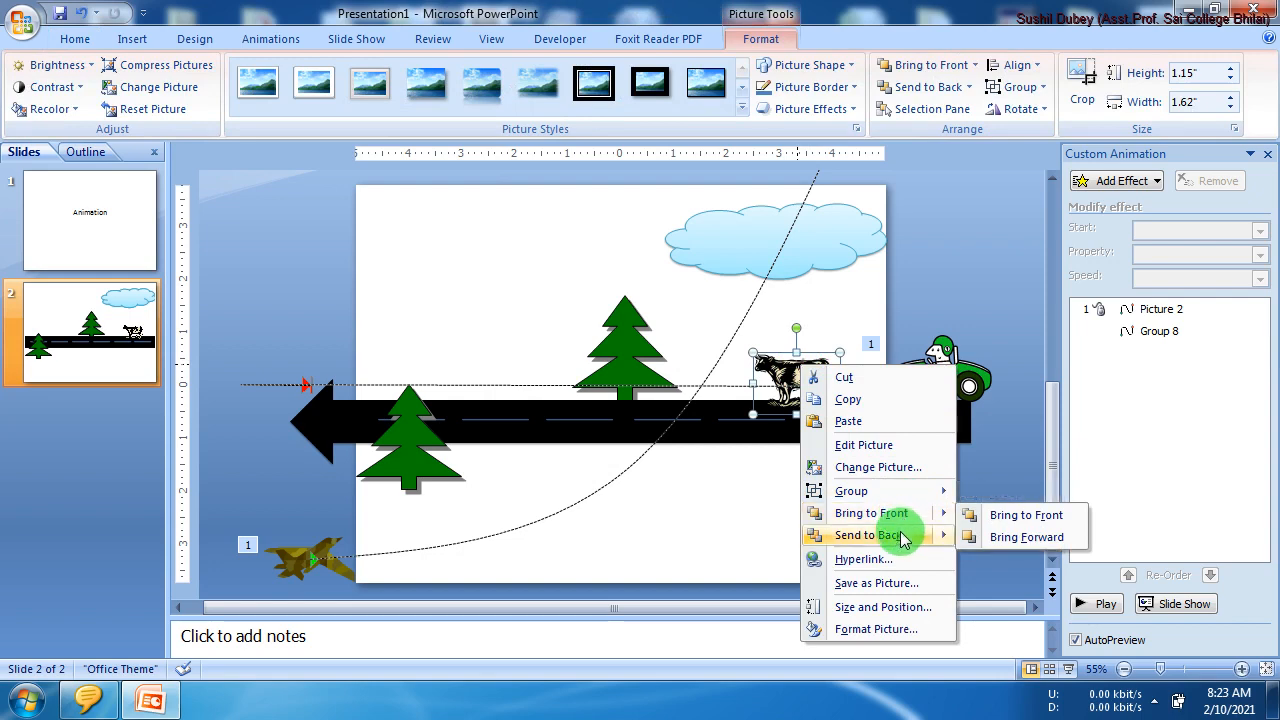
{"action": "left_click", "coordinate": [997, 537]}
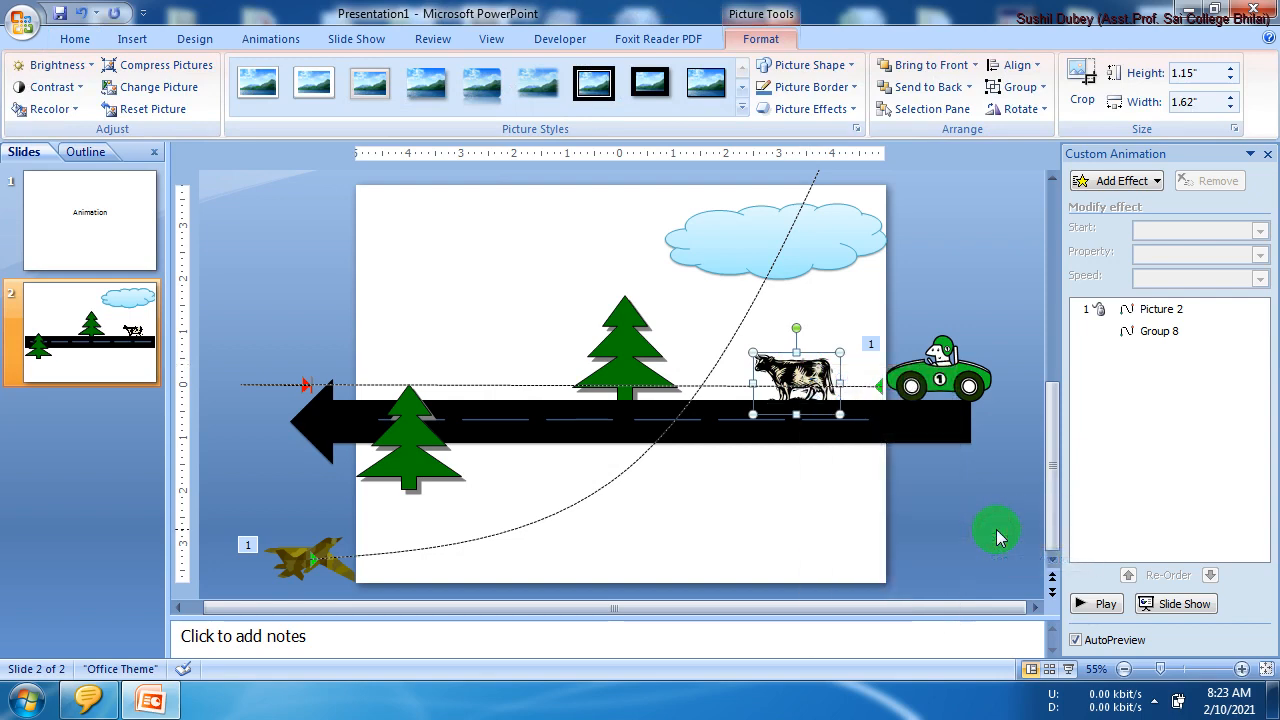
{"action": "left_click", "coordinate": [1097, 604]}
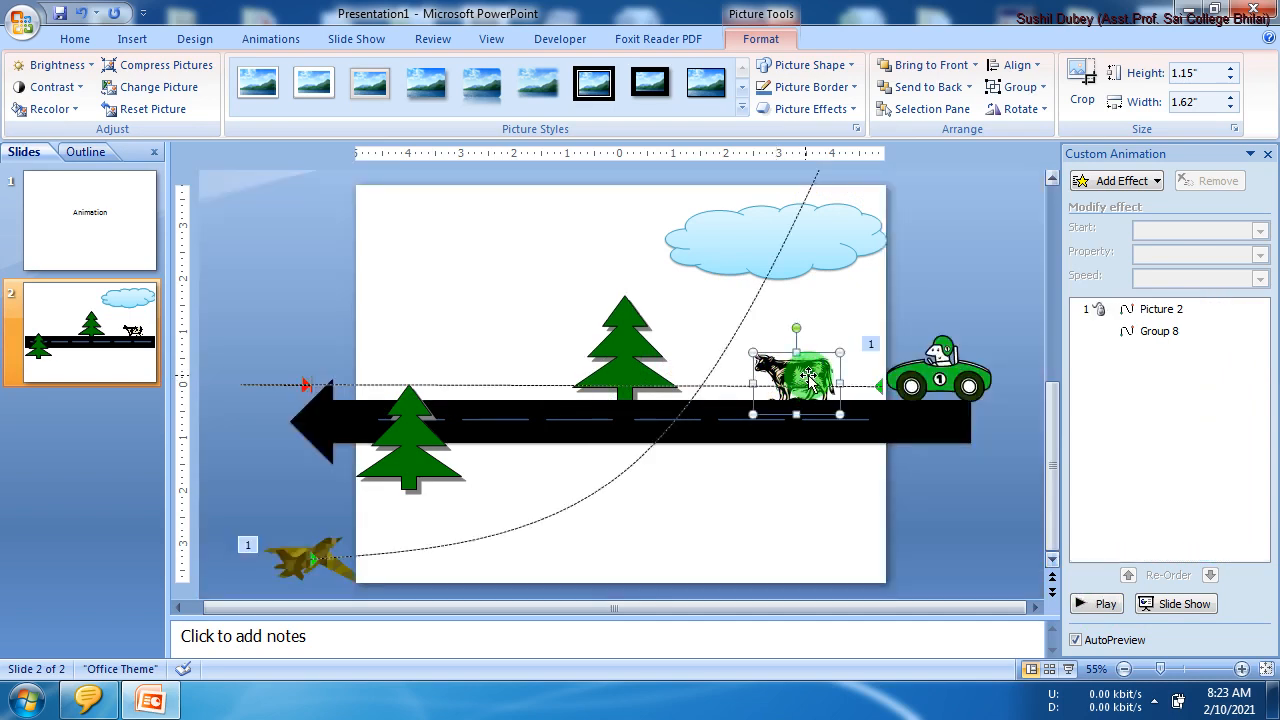
Step: Add a custom Curve motion path to the cow, drawn straight along the road from its head to the middle tree
{"action": "left_click", "coordinate": [1140, 181]}
{"action": "mouse_move", "coordinate": [1103, 273]}
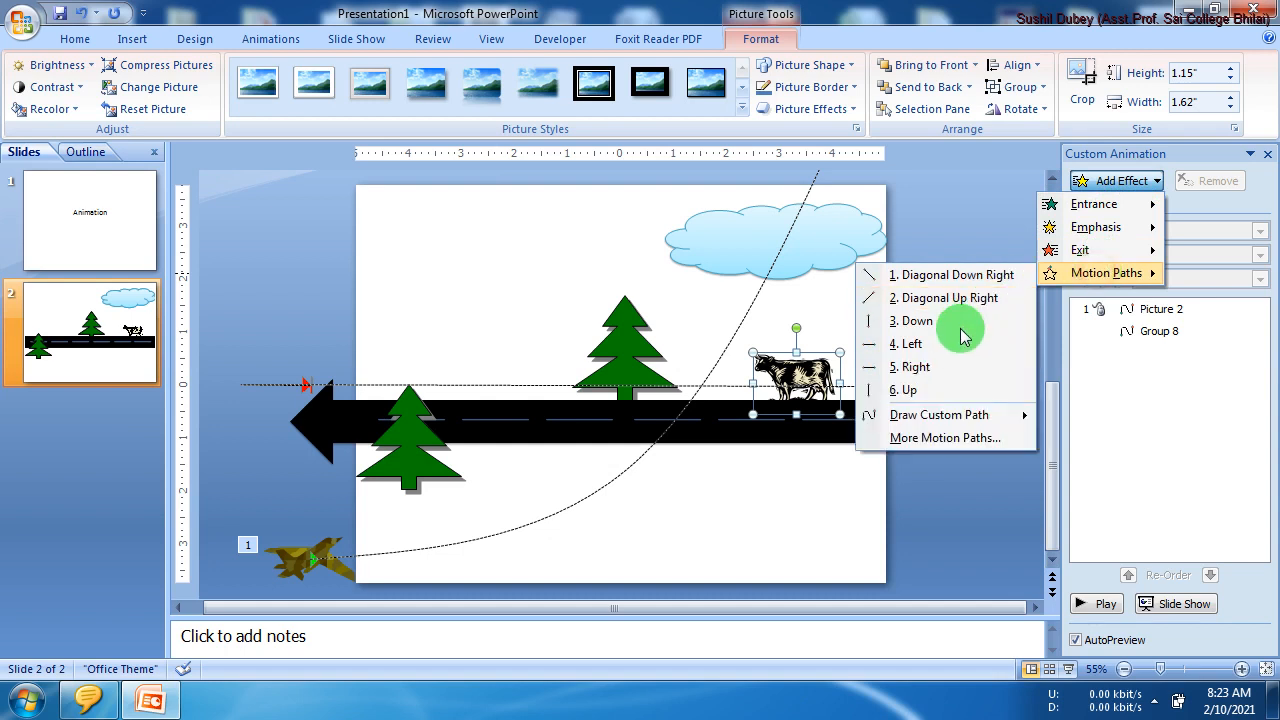
{"action": "mouse_move", "coordinate": [922, 418]}
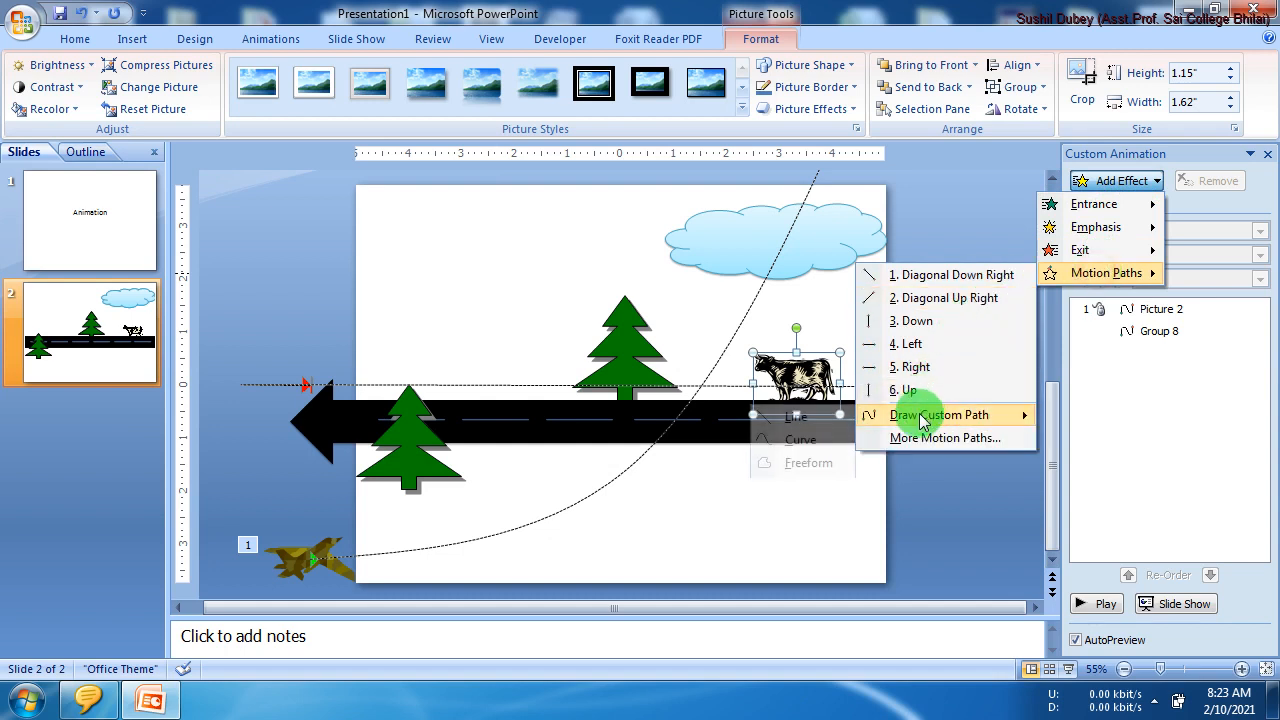
{"action": "left_click", "coordinate": [819, 436]}
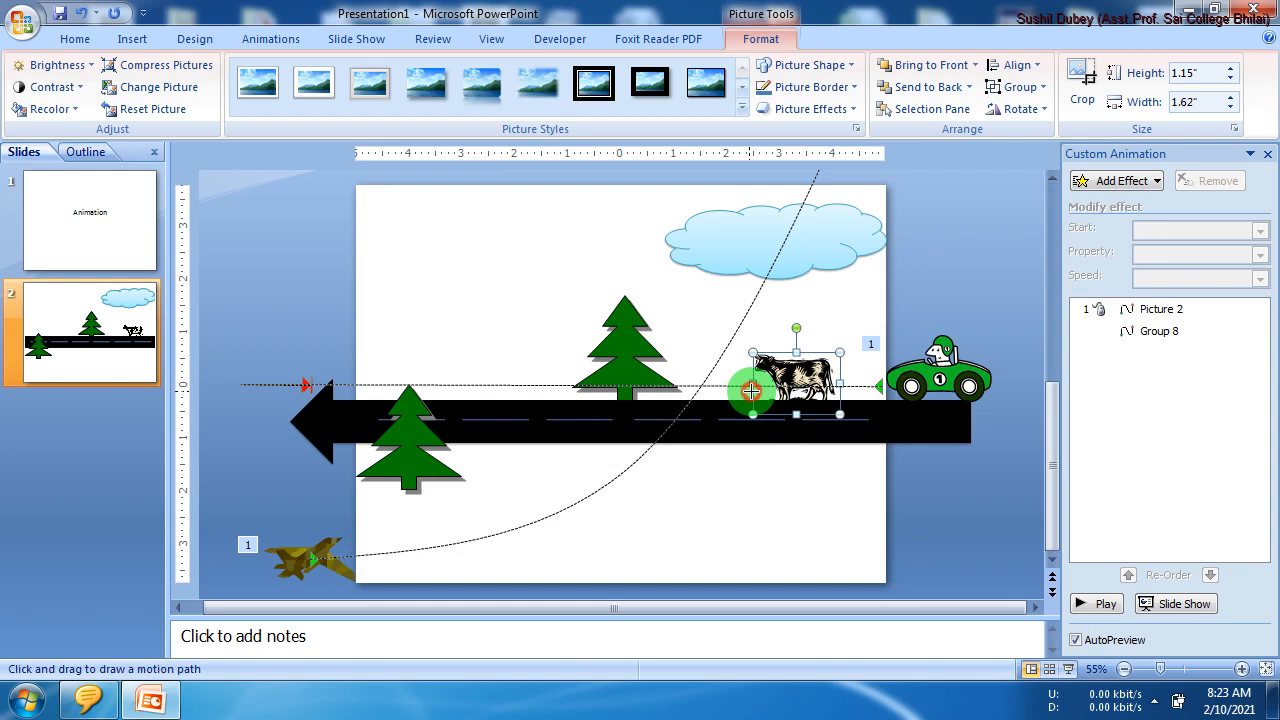
{"action": "mouse_move", "coordinate": [751, 391]}
{"action": "left_mouse_down"}
{"action": "mouse_move", "coordinate": [641, 394]}
{"action": "mouse_move", "coordinate": [665, 389]}
{"action": "left_mouse_up"}
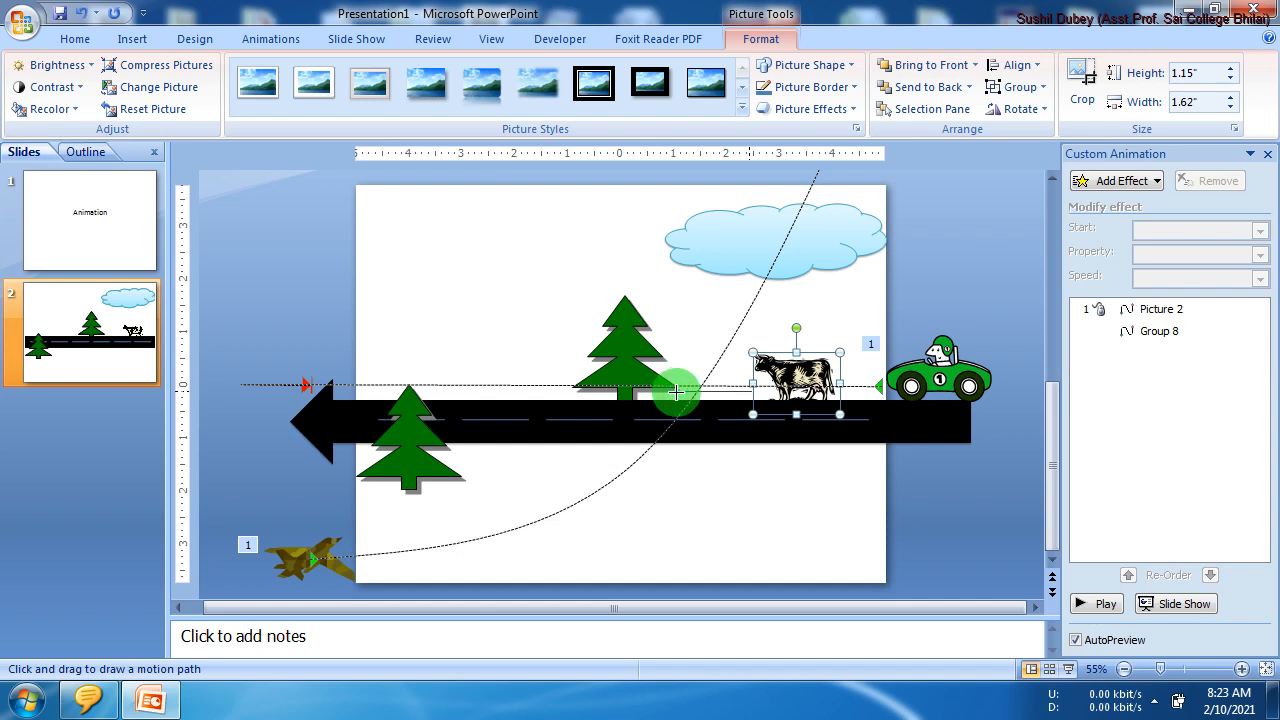
{"action": "left_click_drag", "start_coordinate": [676, 391], "coordinate": [676, 391]}
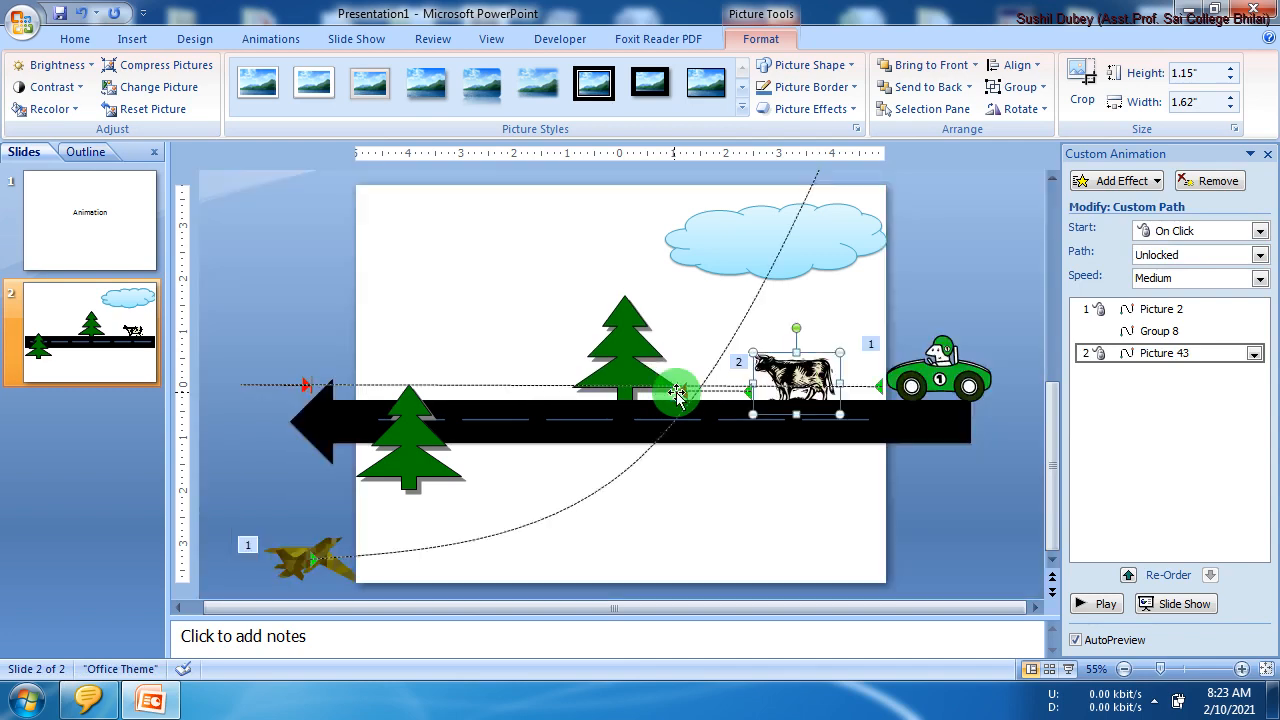
Step: Select the middle tree standing at the road's upper edge
{"action": "left_click", "coordinate": [634, 356]}
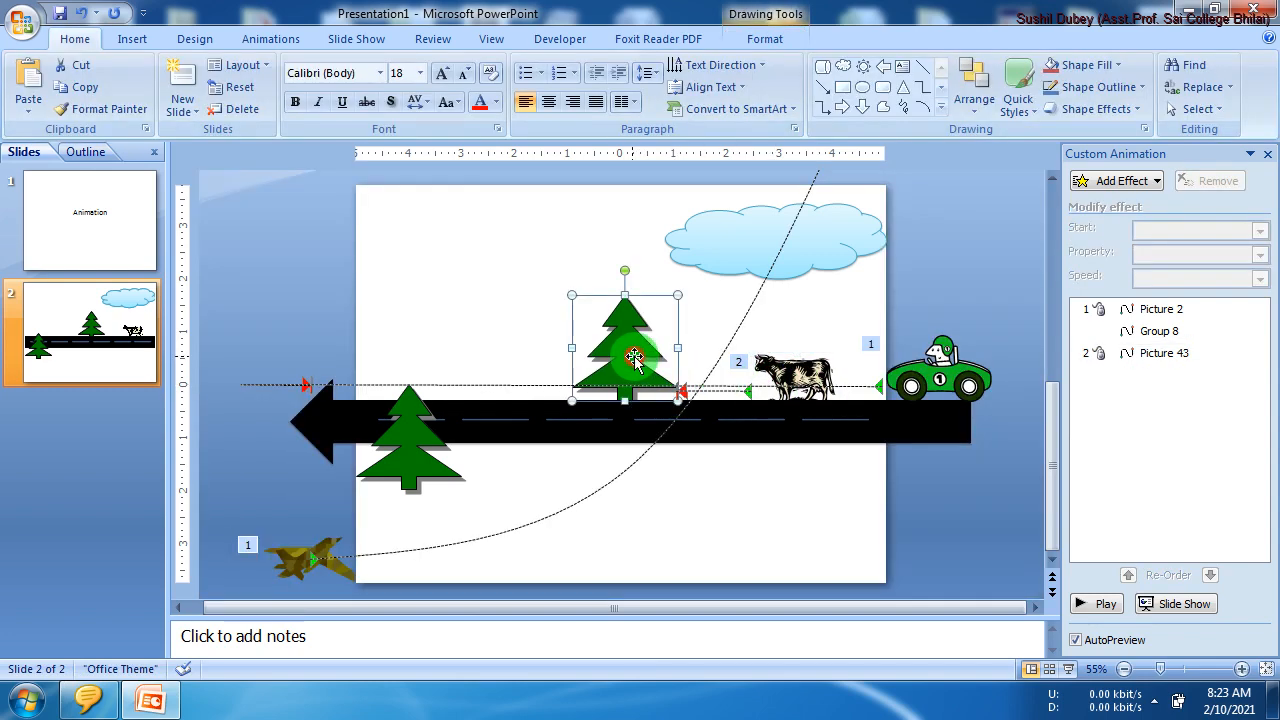
{"action": "right_click", "coordinate": [634, 357]}
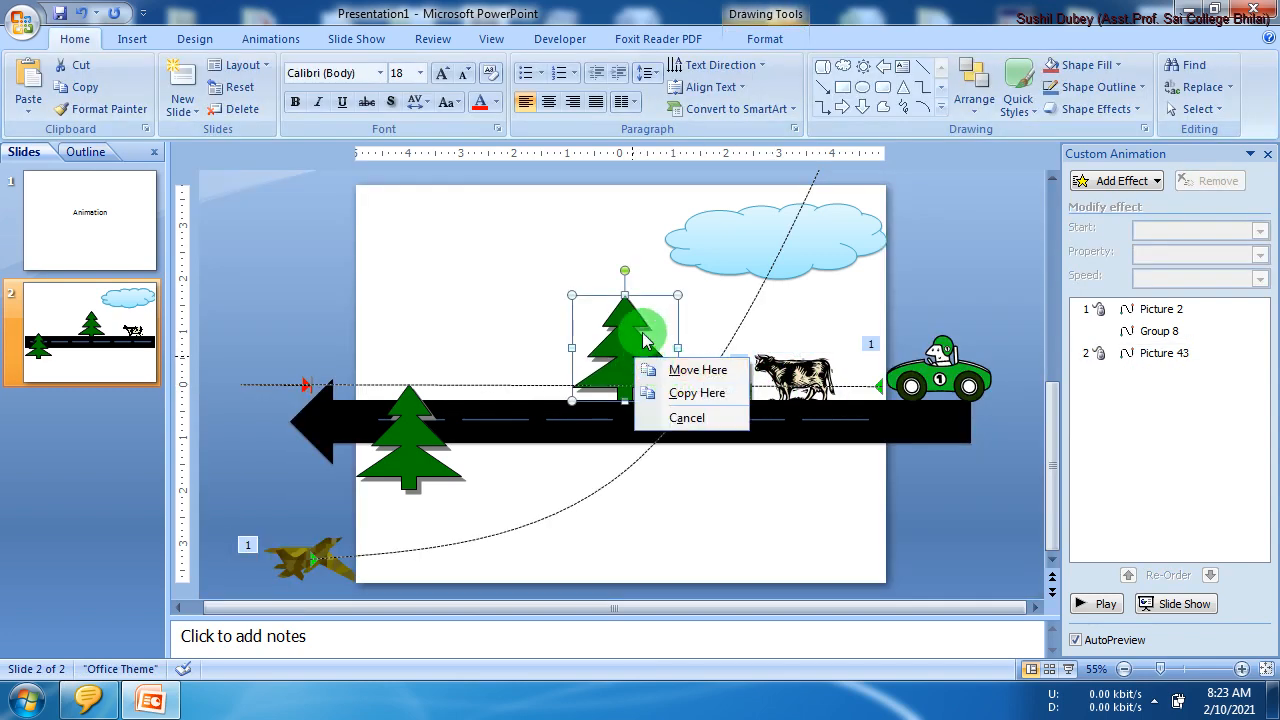
{"action": "left_click", "coordinate": [643, 333]}
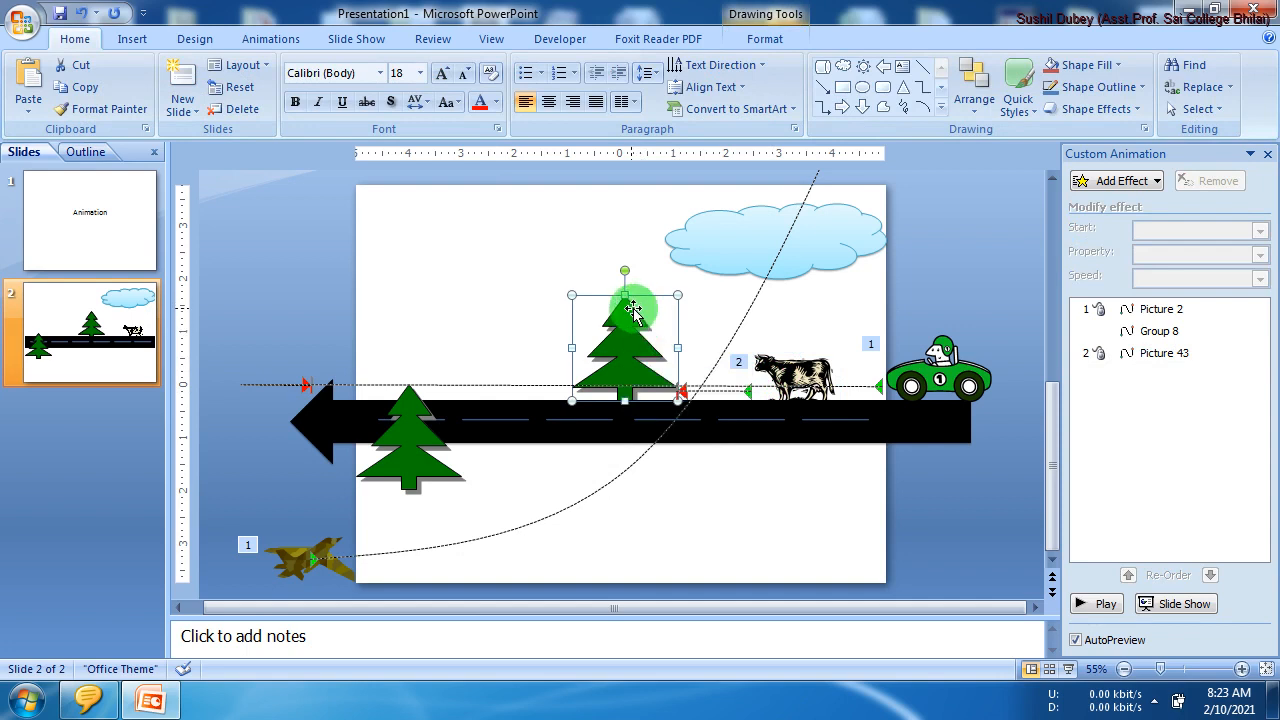